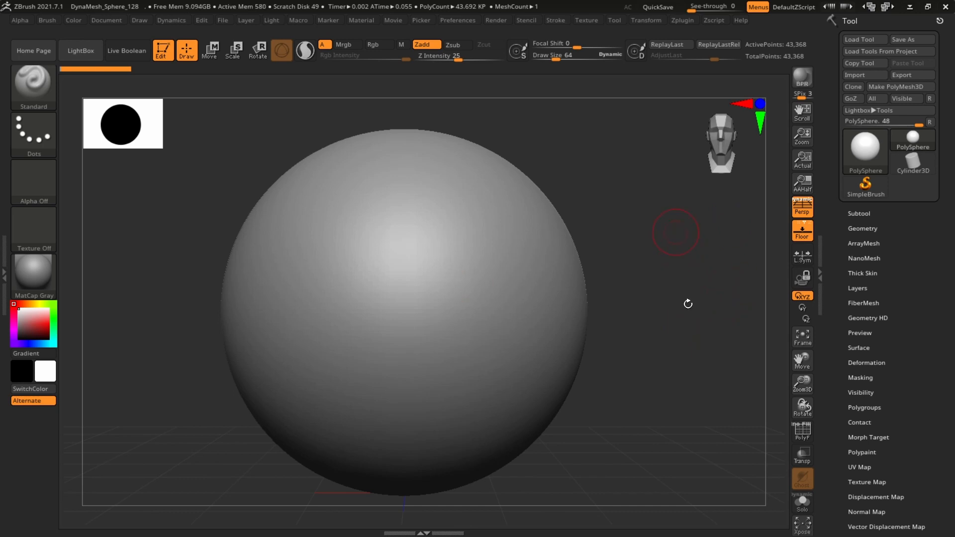
Turn off the floor grid and set the subtool Visible Count to 4
{"action": "left_click_drag", "start_coordinate": [693, 312], "coordinate": [708, 295], "text": "alt"}
{"action": "left_click", "coordinate": [807, 237]}
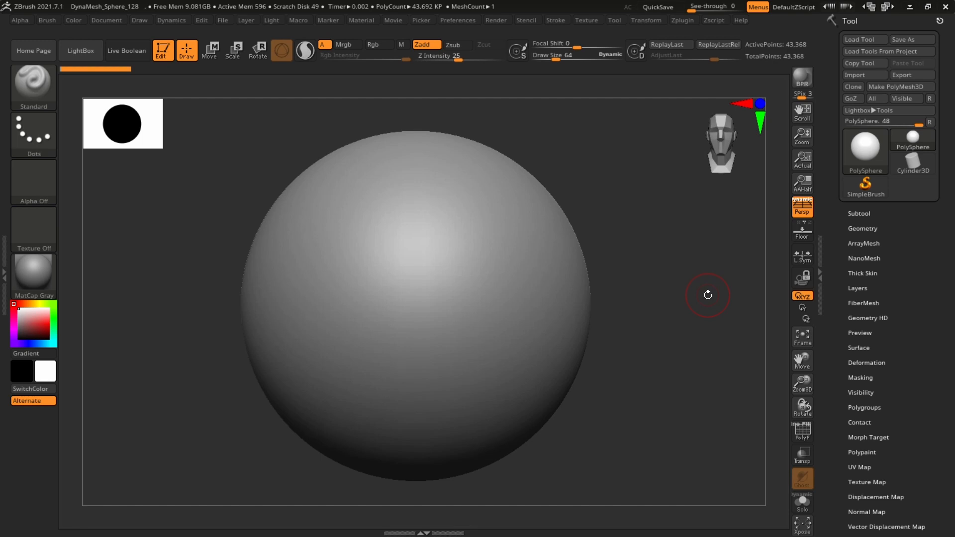
{"action": "left_click", "coordinate": [859, 213]}
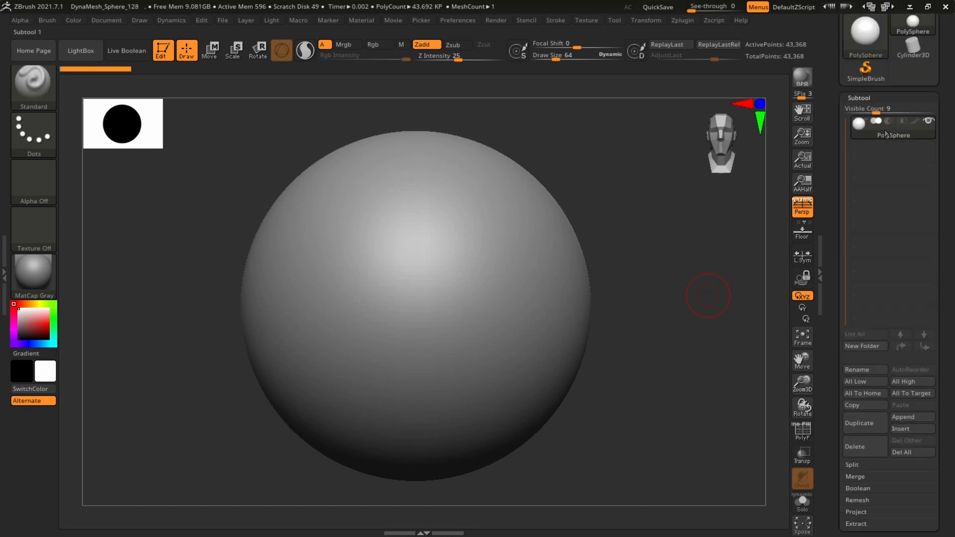
{"action": "left_click_drag", "start_coordinate": [862, 111], "coordinate": [858, 111]}
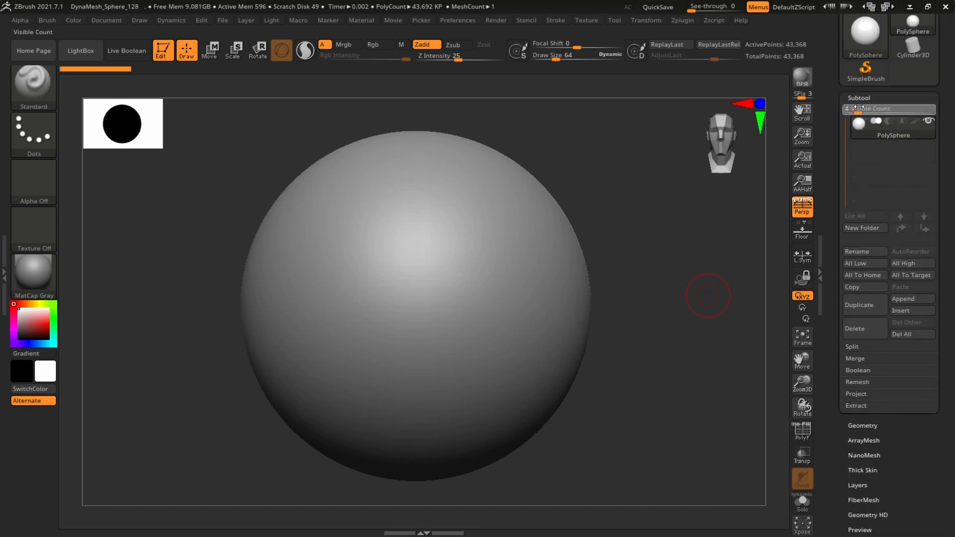
{"action": "left_click_drag", "start_coordinate": [705, 273], "coordinate": [710, 274], "text": "alt"}
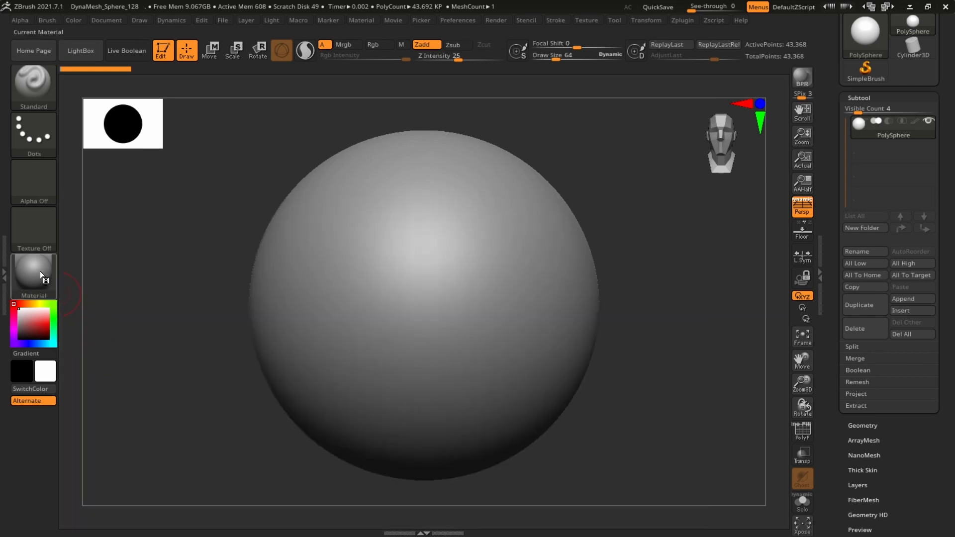
Apply the SkinShade4 material to the sphere
{"action": "left_click", "coordinate": [40, 270]}
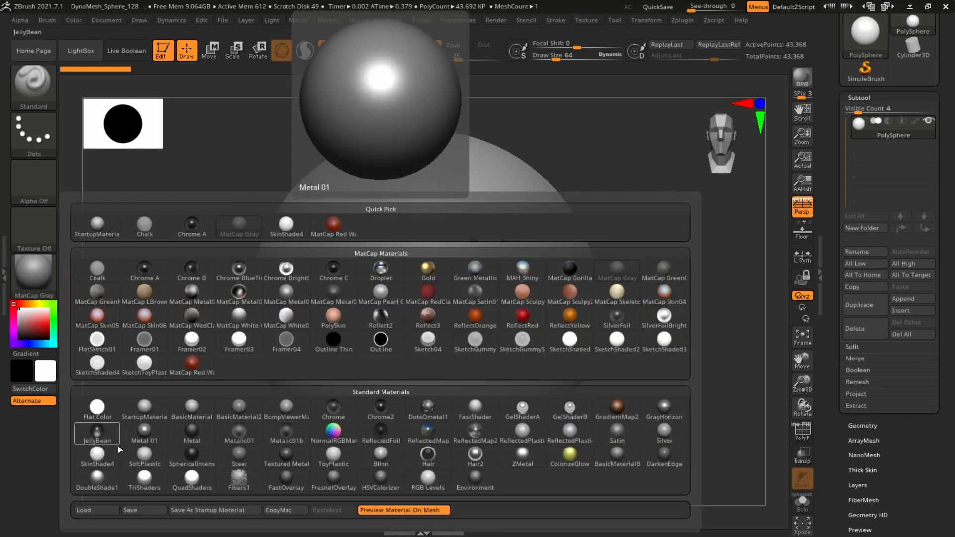
{"action": "left_click", "coordinate": [97, 455]}
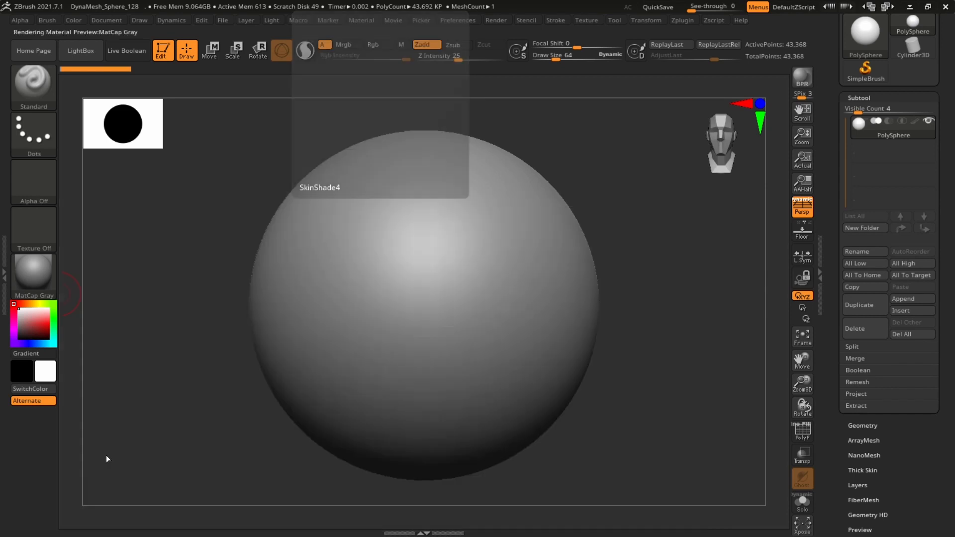
{"action": "left_click_drag", "start_coordinate": [692, 319], "coordinate": [693, 325]}
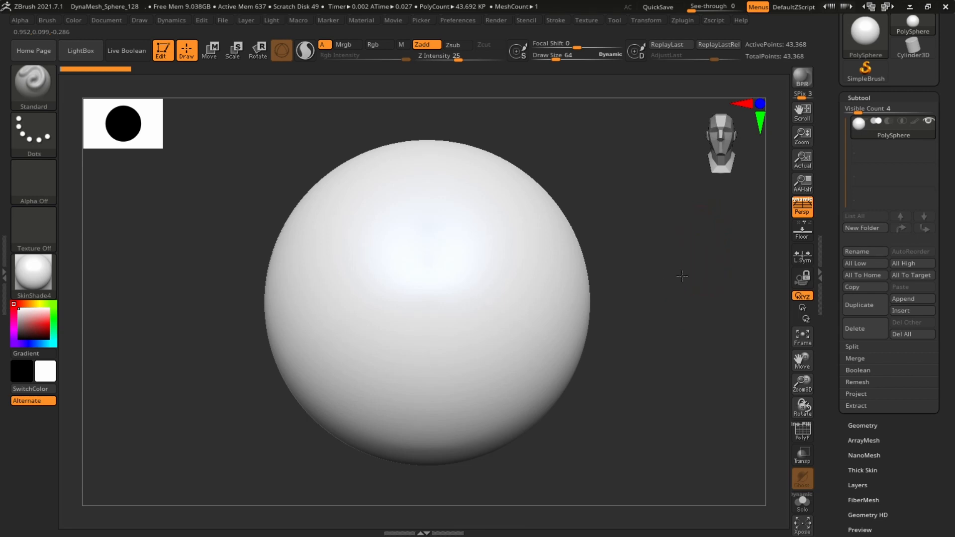
Orbit around the sphere to examine the SkinShade4 material's shading
{"action": "left_click_drag", "start_coordinate": [710, 275], "coordinate": [709, 275]}
{"action": "left_click_drag", "start_coordinate": [714, 255], "coordinate": [693, 277]}
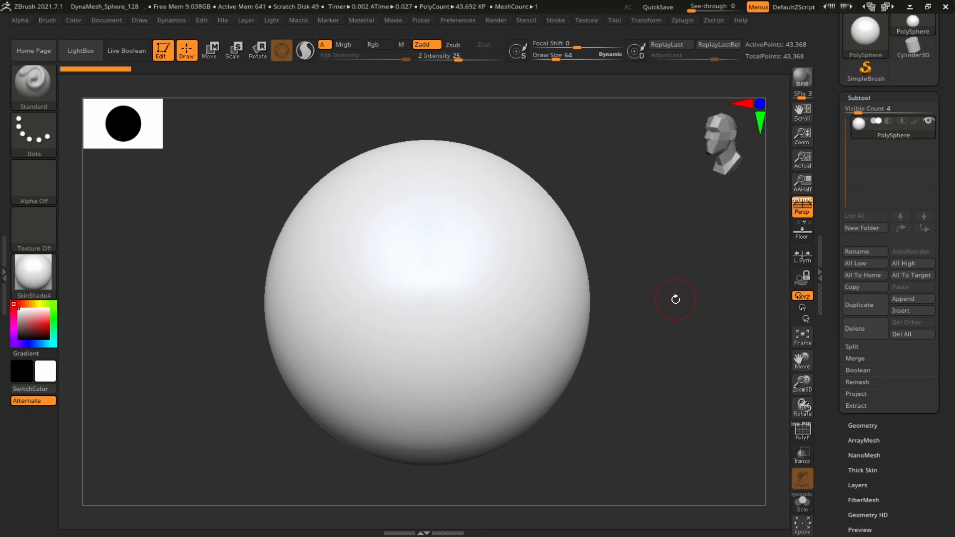
{"action": "left_click_drag", "start_coordinate": [687, 323], "coordinate": [708, 319], "text": "alt"}
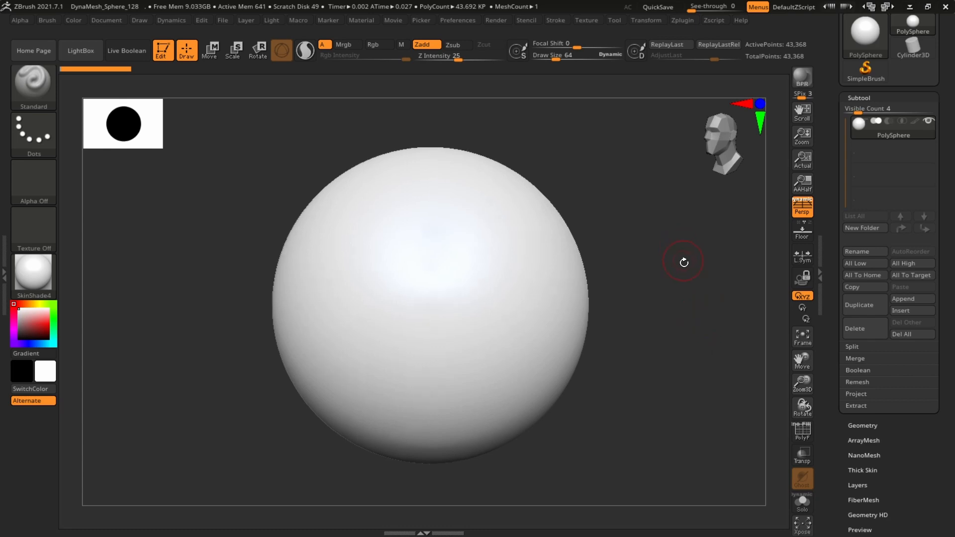
{"action": "left_click_drag", "start_coordinate": [684, 262], "coordinate": [693, 264], "text": "alt"}
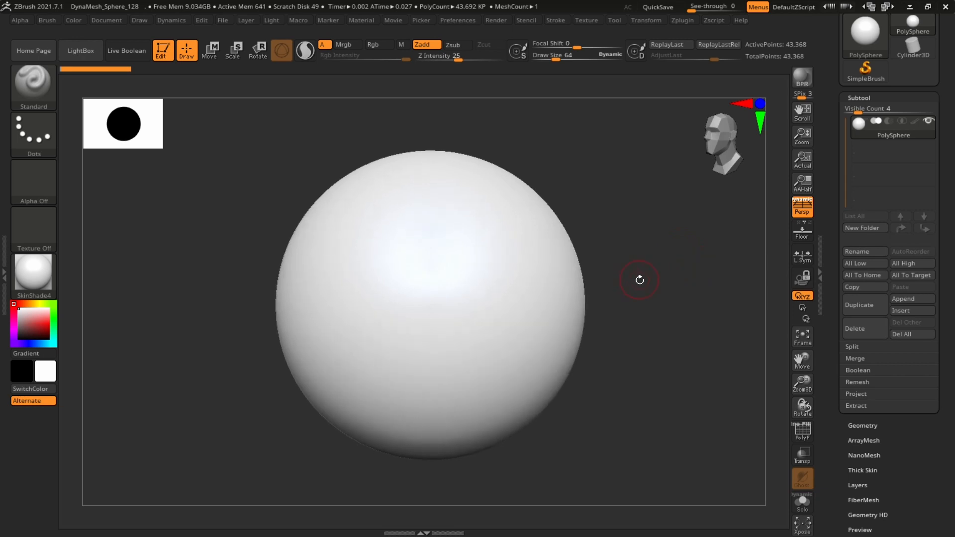
{"action": "left_click_drag", "start_coordinate": [640, 280], "coordinate": [697, 300]}
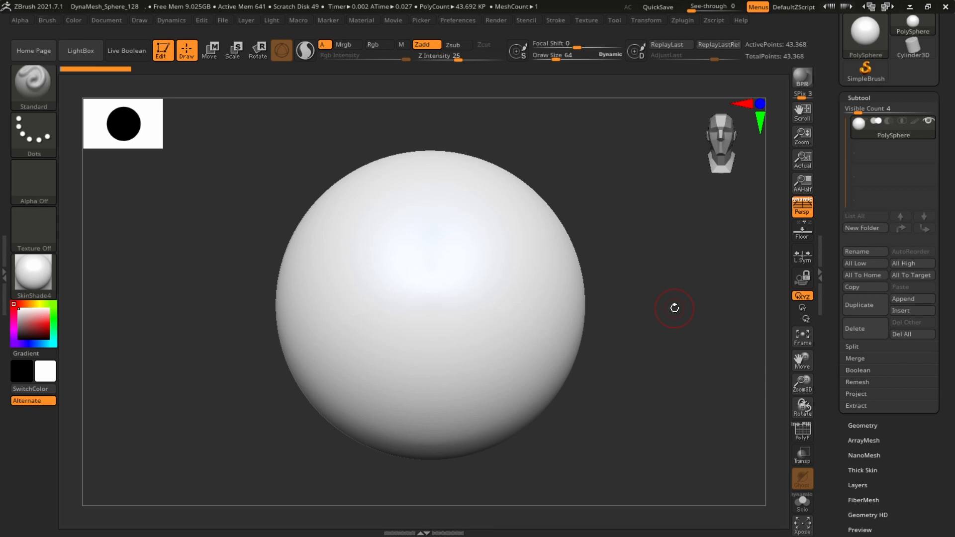
{"action": "left_click_drag", "start_coordinate": [693, 296], "coordinate": [682, 296], "text": "alt"}
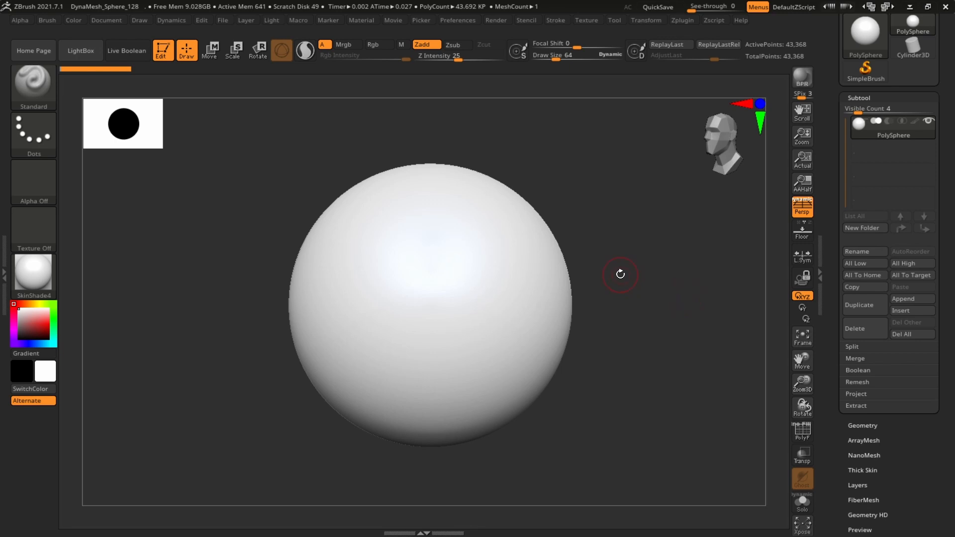
Switch to the Paint brush from the brush picker
{"action": "key", "text": "b"}
{"action": "key", "text": "p"}
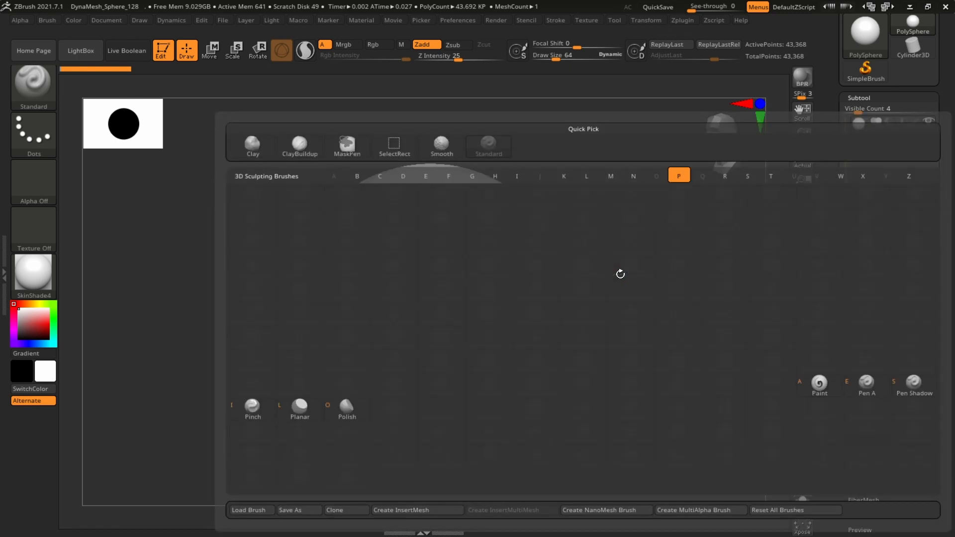
{"action": "key", "text": "a"}
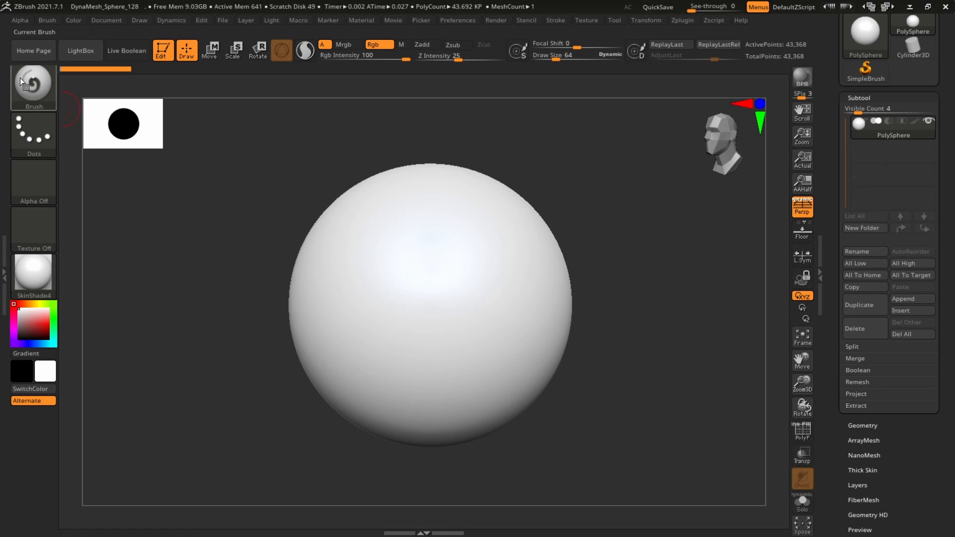
{"action": "key", "text": "b"}
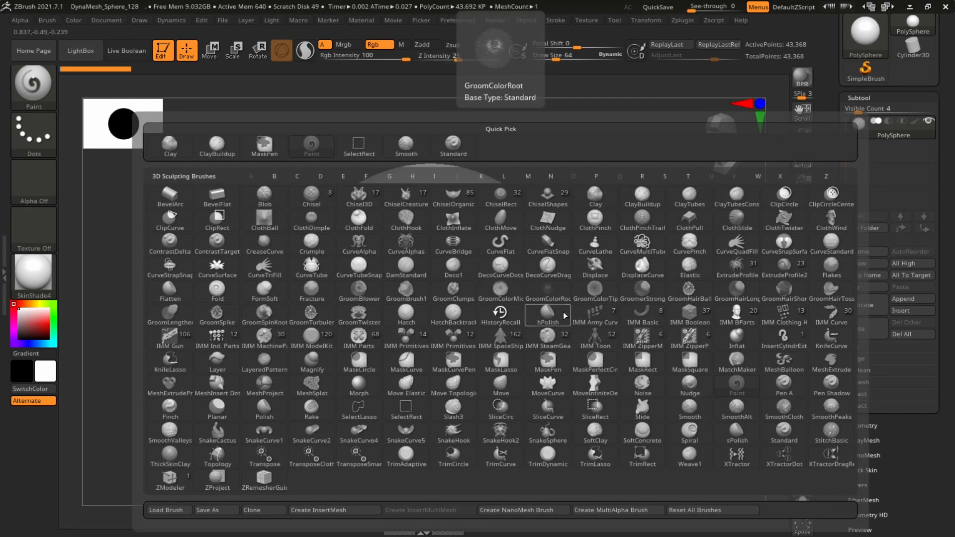
{"action": "left_click", "coordinate": [740, 389]}
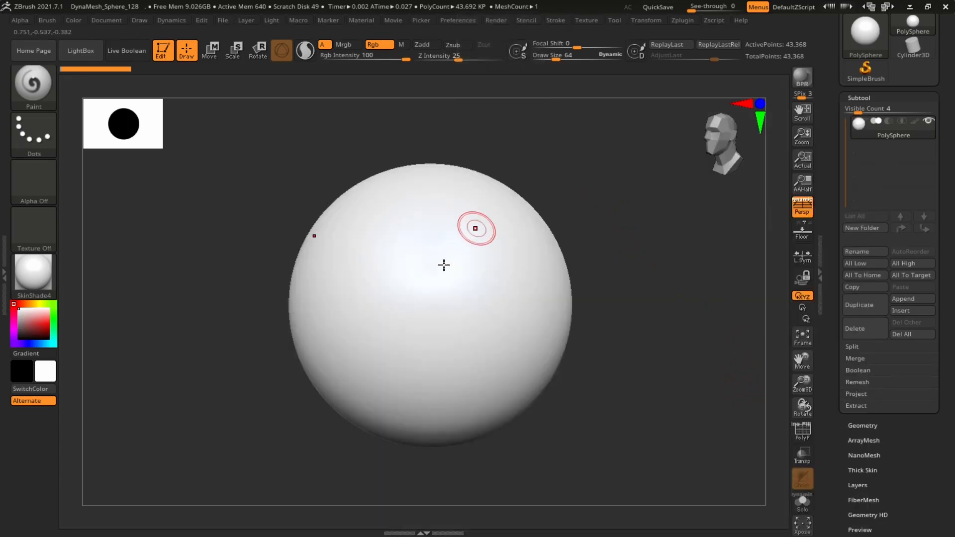
{"action": "left_click", "coordinate": [44, 321]}
{"action": "mouse_move", "coordinate": [44, 321]}
{"action": "left_mouse_down"}
{"action": "mouse_move", "coordinate": [25, 319]}
{"action": "mouse_move", "coordinate": [18, 339]}
{"action": "mouse_move", "coordinate": [27, 318]}
{"action": "mouse_move", "coordinate": [43, 323]}
{"action": "mouse_move", "coordinate": [20, 335]}
{"action": "left_mouse_up"}
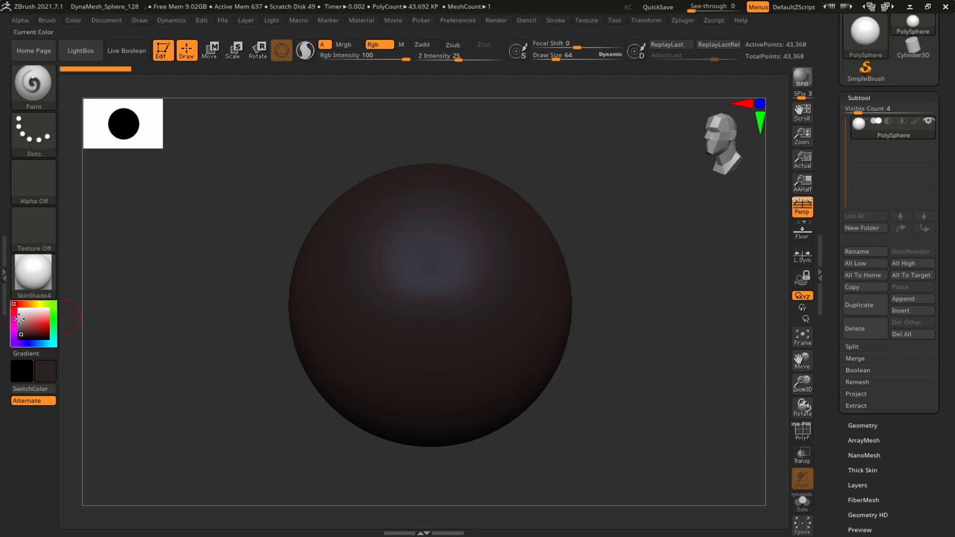
{"action": "left_click_drag", "start_coordinate": [20, 320], "coordinate": [19, 309]}
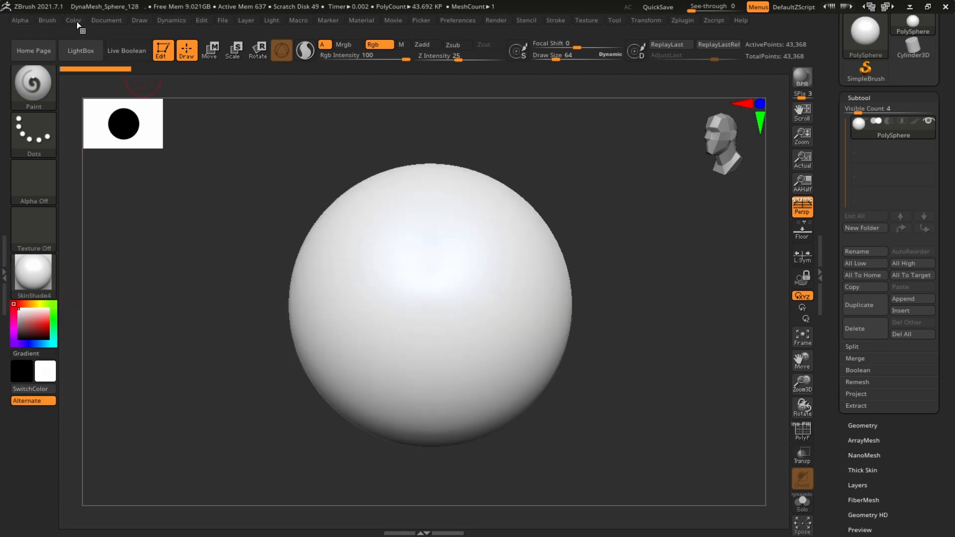
{"action": "left_click", "coordinate": [73, 19]}
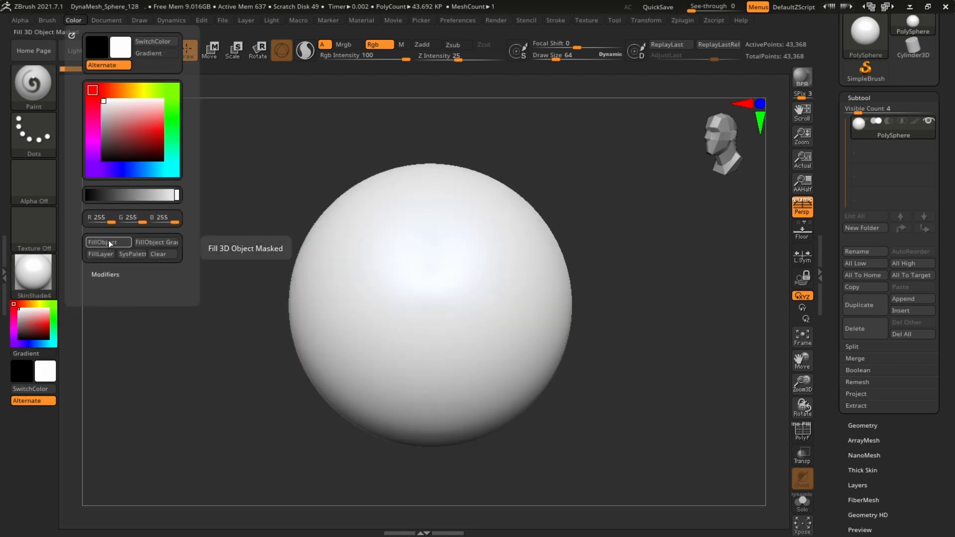
{"action": "left_click", "coordinate": [36, 326]}
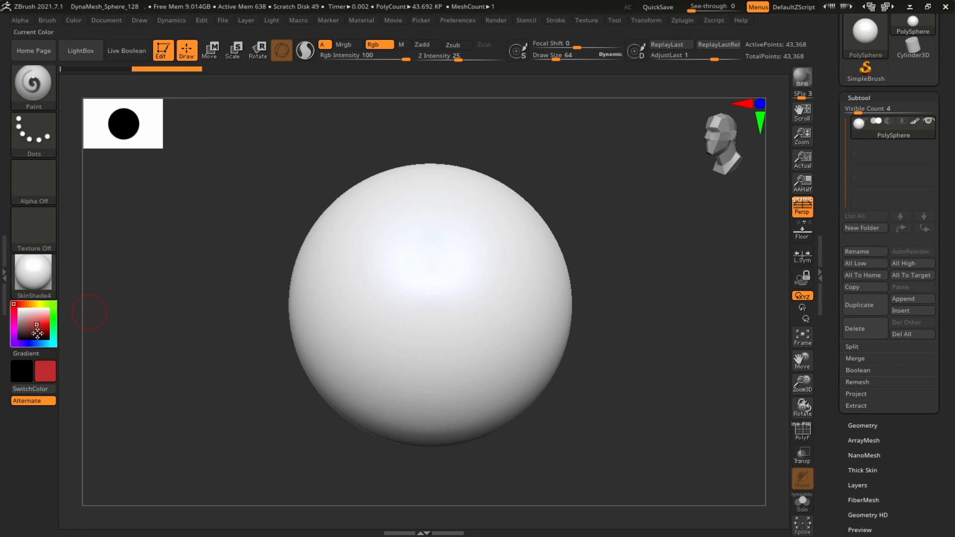
{"action": "mouse_move", "coordinate": [36, 326]}
{"action": "left_mouse_down"}
{"action": "mouse_move", "coordinate": [25, 329]}
{"action": "mouse_move", "coordinate": [19, 309]}
{"action": "left_mouse_up"}
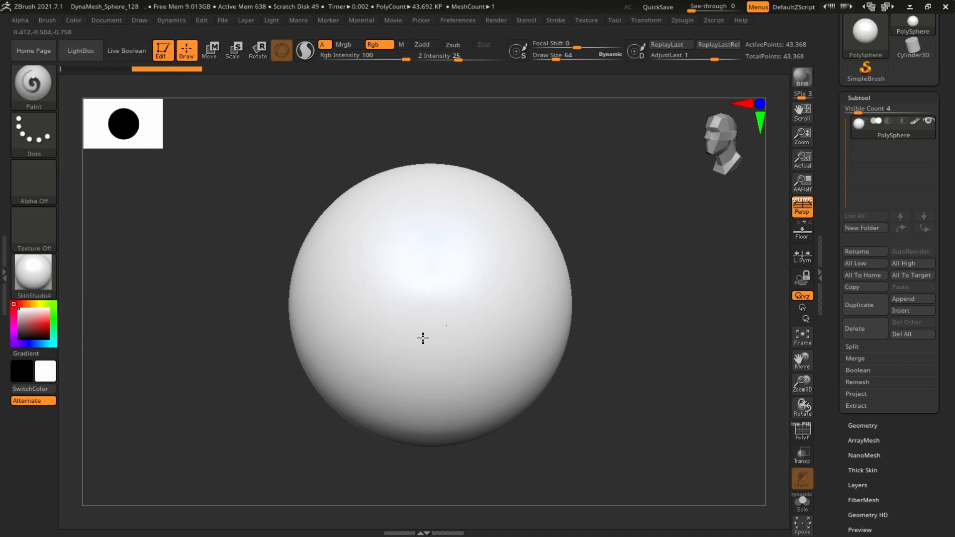
Pick a dark red as the main paint color
{"action": "left_click_drag", "start_coordinate": [604, 281], "coordinate": [648, 270], "text": "shift"}
{"action": "left_click_drag", "start_coordinate": [567, 279], "coordinate": [697, 268], "text": "alt"}
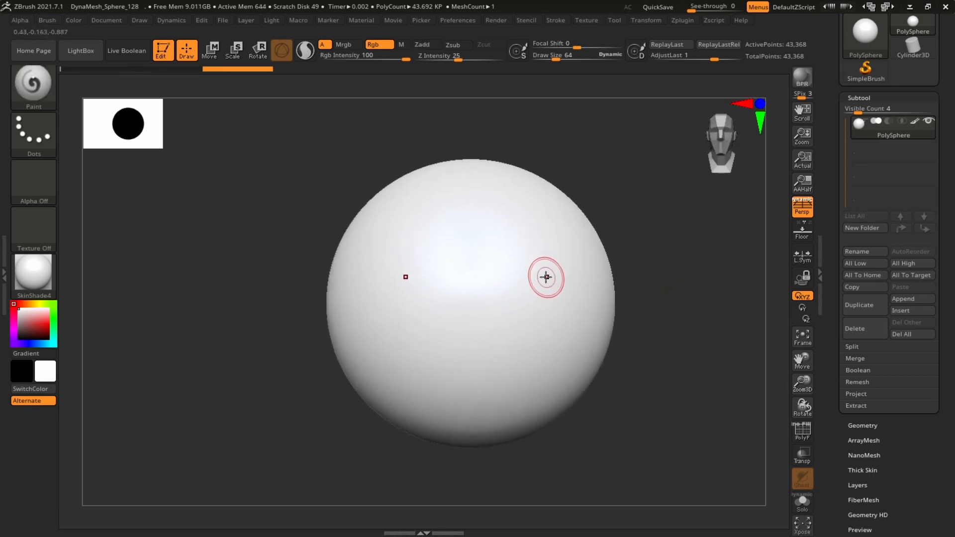
{"action": "left_click_drag", "start_coordinate": [661, 281], "coordinate": [637, 289], "text": "alt"}
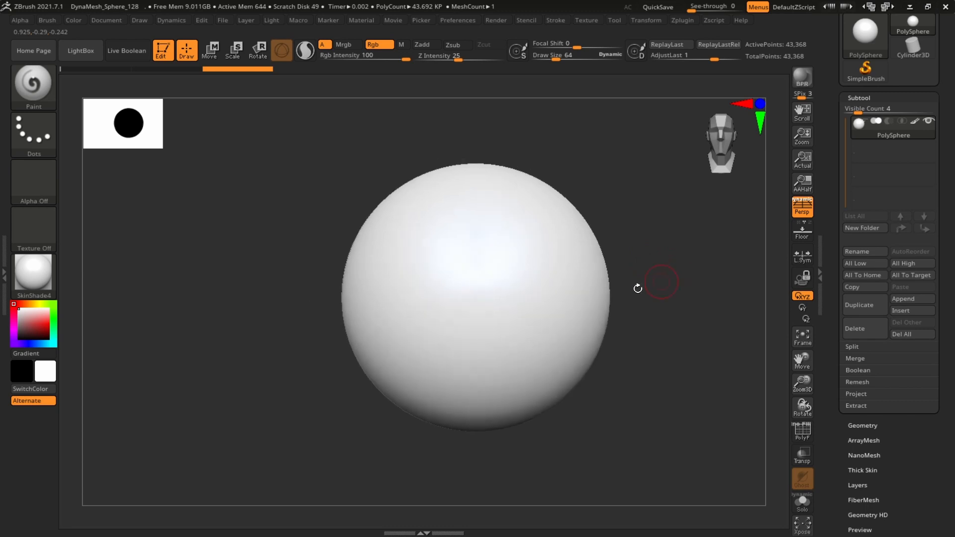
{"action": "left_click_drag", "start_coordinate": [572, 147], "coordinate": [566, 157], "text": "alt"}
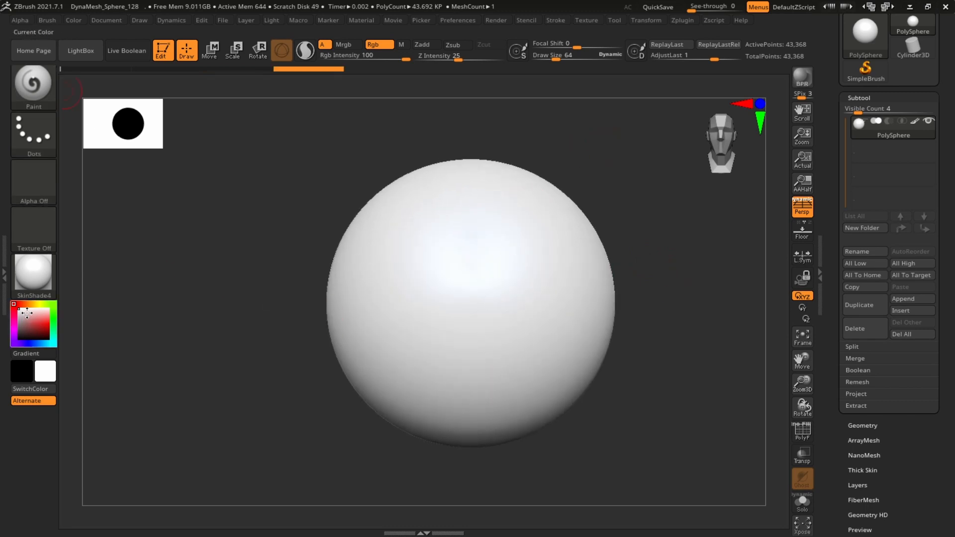
{"action": "left_click_drag", "start_coordinate": [39, 324], "coordinate": [42, 334]}
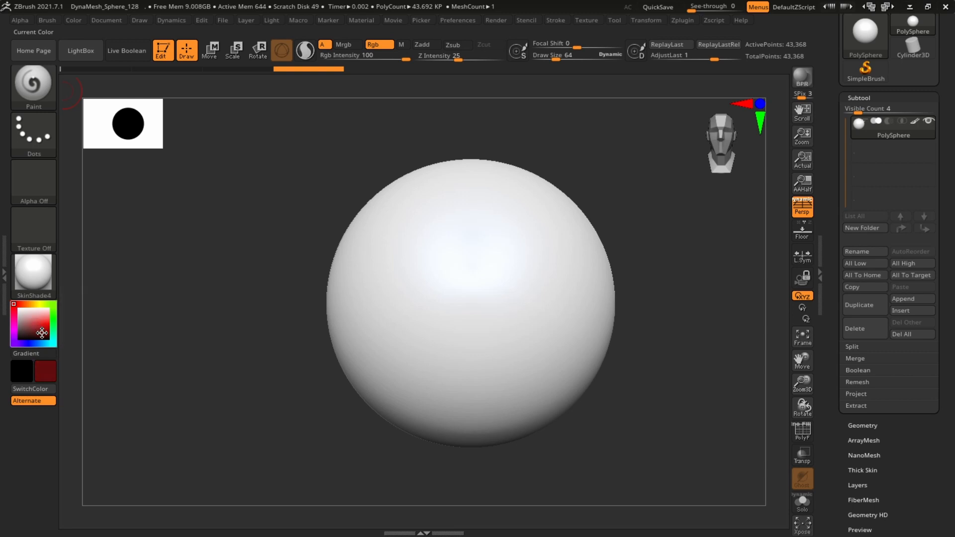
Paint a trial stroke on the sphere and undo it
{"action": "mouse_move", "coordinate": [474, 230]}
{"action": "left_mouse_down"}
{"action": "mouse_move", "coordinate": [463, 244]}
{"action": "mouse_move", "coordinate": [508, 274]}
{"action": "left_mouse_up"}
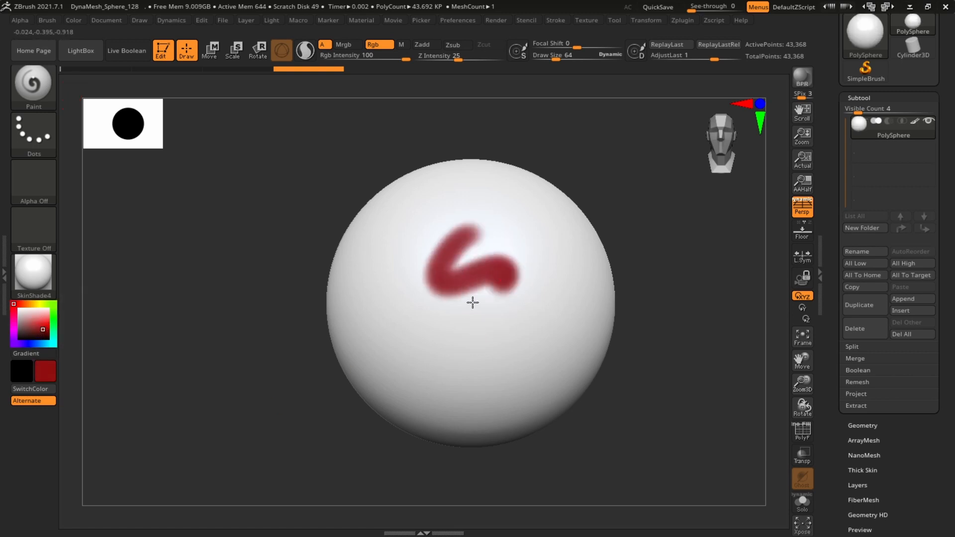
{"action": "mouse_move", "coordinate": [473, 302]}
{"action": "left_mouse_down"}
{"action": "mouse_move", "coordinate": [486, 250]}
{"action": "mouse_move", "coordinate": [547, 281]}
{"action": "left_mouse_up"}
{"action": "key", "text": "ctrl+z"}
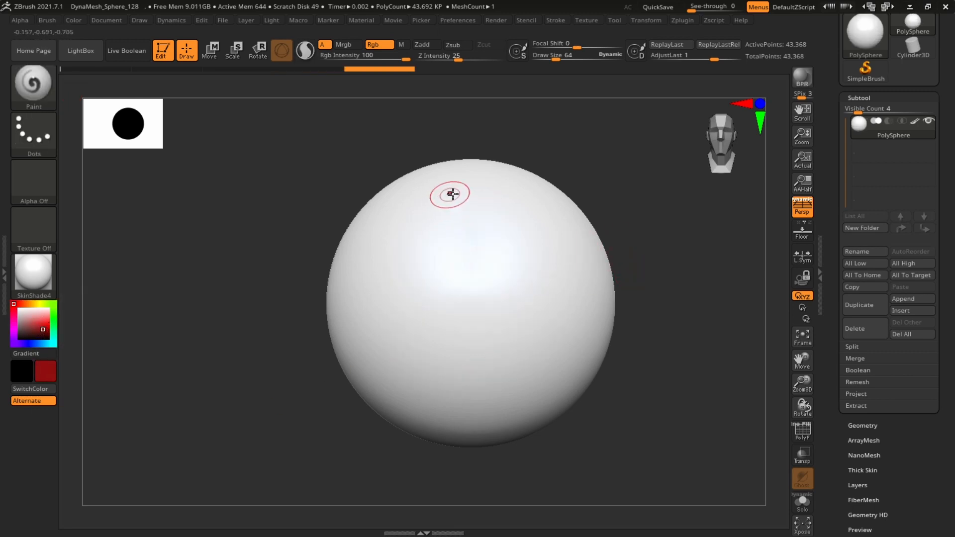
Paint wavy red squiggles across the front of the sphere
{"action": "mouse_move", "coordinate": [482, 230]}
{"action": "left_mouse_down"}
{"action": "mouse_move", "coordinate": [416, 282]}
{"action": "mouse_move", "coordinate": [528, 335]}
{"action": "mouse_move", "coordinate": [432, 356]}
{"action": "mouse_move", "coordinate": [391, 316]}
{"action": "left_mouse_up"}
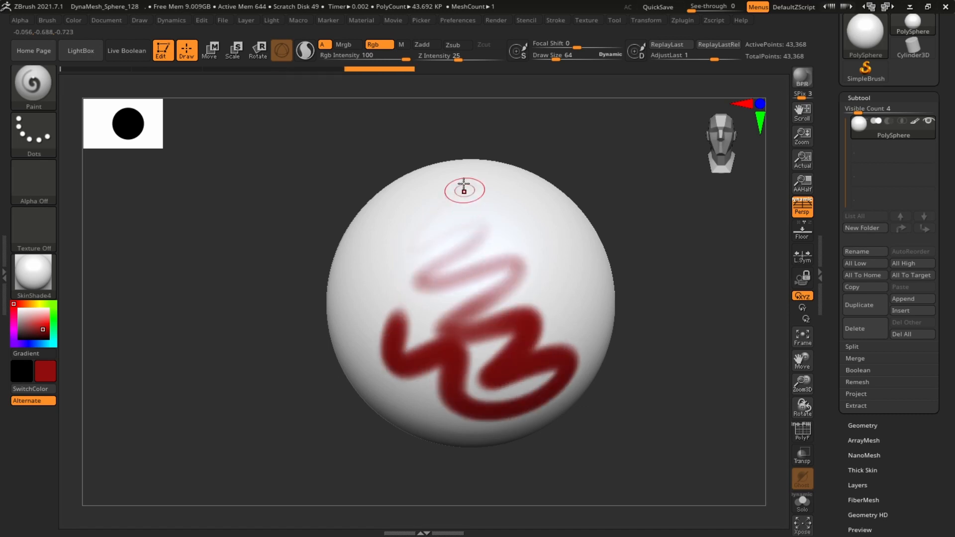
{"action": "mouse_move", "coordinate": [506, 191]}
{"action": "left_mouse_down"}
{"action": "mouse_move", "coordinate": [529, 294]}
{"action": "mouse_move", "coordinate": [588, 336]}
{"action": "left_mouse_up"}
{"action": "left_click_drag", "start_coordinate": [691, 279], "coordinate": [615, 258]}
{"action": "mouse_move", "coordinate": [528, 202]}
{"action": "left_mouse_down"}
{"action": "mouse_move", "coordinate": [571, 235]}
{"action": "mouse_move", "coordinate": [560, 365]}
{"action": "mouse_move", "coordinate": [493, 386]}
{"action": "left_mouse_up"}
{"action": "left_click_drag", "start_coordinate": [696, 258], "coordinate": [614, 244]}
{"action": "left_click_drag", "start_coordinate": [581, 212], "coordinate": [635, 398]}
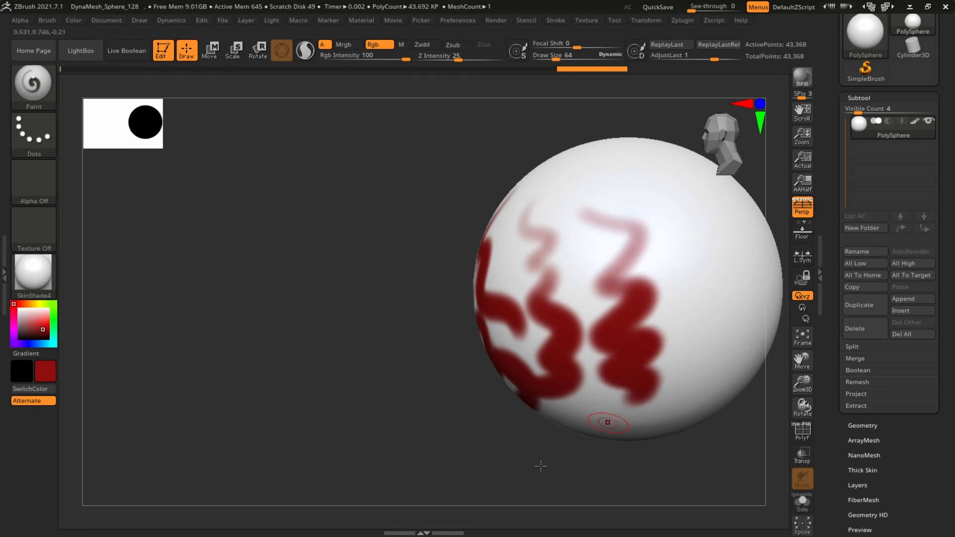
Paint more wavy red squiggles around the sides and back of the sphere
{"action": "left_click_drag", "start_coordinate": [541, 466], "coordinate": [697, 447]}
{"action": "mouse_move", "coordinate": [697, 448]}
{"action": "left_mouse_down", "text": "alt"}
{"action": "mouse_move", "coordinate": [633, 434]}
{"action": "mouse_move", "coordinate": [671, 238]}
{"action": "mouse_move", "coordinate": [577, 211]}
{"action": "left_mouse_up", "text": "alt"}
{"action": "left_click_drag", "start_coordinate": [577, 211], "coordinate": [603, 228]}
{"action": "mouse_move", "coordinate": [397, 139]}
{"action": "left_mouse_down"}
{"action": "mouse_move", "coordinate": [405, 291]}
{"action": "mouse_move", "coordinate": [378, 323]}
{"action": "left_mouse_up"}
{"action": "mouse_move", "coordinate": [597, 279]}
{"action": "left_mouse_down"}
{"action": "mouse_move", "coordinate": [637, 263]}
{"action": "mouse_move", "coordinate": [621, 249]}
{"action": "left_mouse_up"}
{"action": "left_click_drag", "start_coordinate": [348, 189], "coordinate": [381, 335]}
{"action": "left_click_drag", "start_coordinate": [587, 278], "coordinate": [672, 308]}
{"action": "mouse_move", "coordinate": [292, 165]}
{"action": "left_mouse_down"}
{"action": "mouse_move", "coordinate": [277, 166]}
{"action": "mouse_move", "coordinate": [272, 276]}
{"action": "left_mouse_up"}
{"action": "mouse_move", "coordinate": [476, 254]}
{"action": "left_mouse_down", "text": "alt"}
{"action": "mouse_move", "coordinate": [609, 307]}
{"action": "mouse_move", "coordinate": [667, 273]}
{"action": "mouse_move", "coordinate": [644, 277]}
{"action": "left_mouse_up", "text": "alt"}
{"action": "mouse_move", "coordinate": [554, 241]}
{"action": "left_mouse_down", "text": "alt"}
{"action": "mouse_move", "coordinate": [660, 231]}
{"action": "mouse_move", "coordinate": [610, 241]}
{"action": "left_mouse_up", "text": "alt"}
{"action": "mouse_move", "coordinate": [482, 191]}
{"action": "left_mouse_down"}
{"action": "mouse_move", "coordinate": [464, 221]}
{"action": "mouse_move", "coordinate": [488, 380]}
{"action": "left_mouse_up"}
{"action": "mouse_move", "coordinate": [664, 304]}
{"action": "left_mouse_down"}
{"action": "mouse_move", "coordinate": [688, 213]}
{"action": "mouse_move", "coordinate": [673, 239]}
{"action": "mouse_move", "coordinate": [683, 241]}
{"action": "mouse_move", "coordinate": [669, 236]}
{"action": "mouse_move", "coordinate": [697, 228]}
{"action": "mouse_move", "coordinate": [670, 238]}
{"action": "mouse_move", "coordinate": [680, 251]}
{"action": "left_mouse_up"}
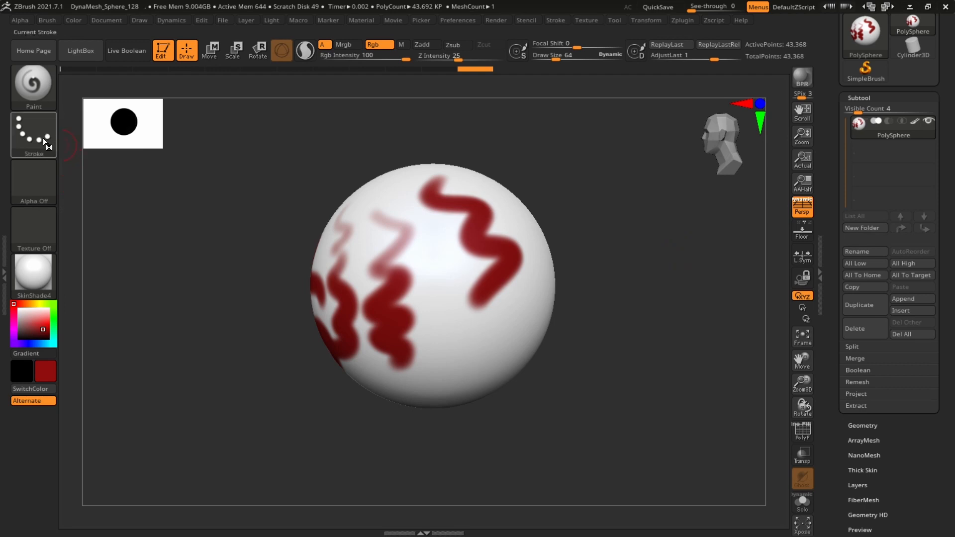
{"action": "mouse_move", "coordinate": [644, 258]}
{"action": "left_mouse_down"}
{"action": "mouse_move", "coordinate": [656, 277]}
{"action": "mouse_move", "coordinate": [635, 264]}
{"action": "left_mouse_up"}
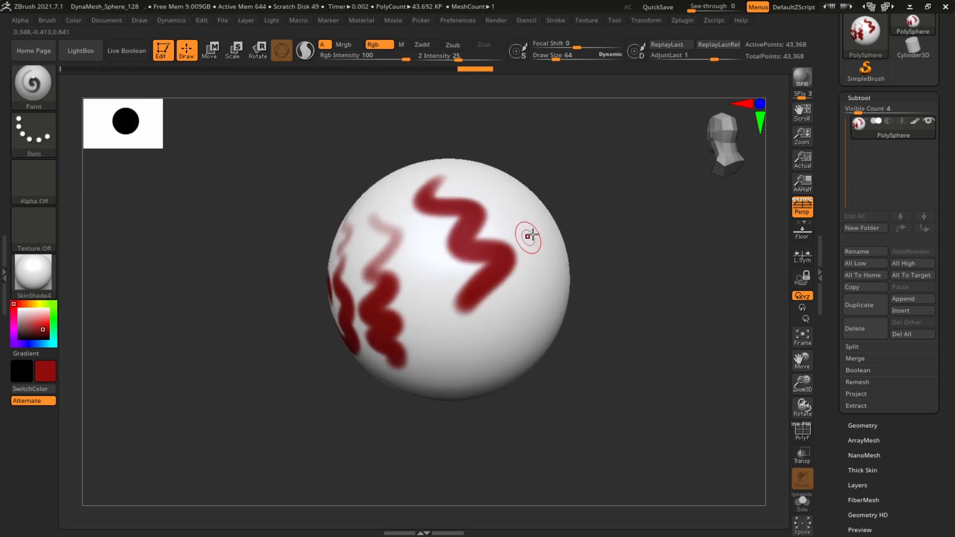
{"action": "mouse_move", "coordinate": [539, 229]}
{"action": "left_mouse_down"}
{"action": "mouse_move", "coordinate": [557, 264]}
{"action": "mouse_move", "coordinate": [487, 351]}
{"action": "left_mouse_up"}
{"action": "mouse_move", "coordinate": [638, 242]}
{"action": "left_mouse_down"}
{"action": "mouse_move", "coordinate": [622, 243]}
{"action": "mouse_move", "coordinate": [635, 247]}
{"action": "left_mouse_up"}
Open the stroke type options to review the available strokes
{"action": "left_click", "coordinate": [46, 135]}
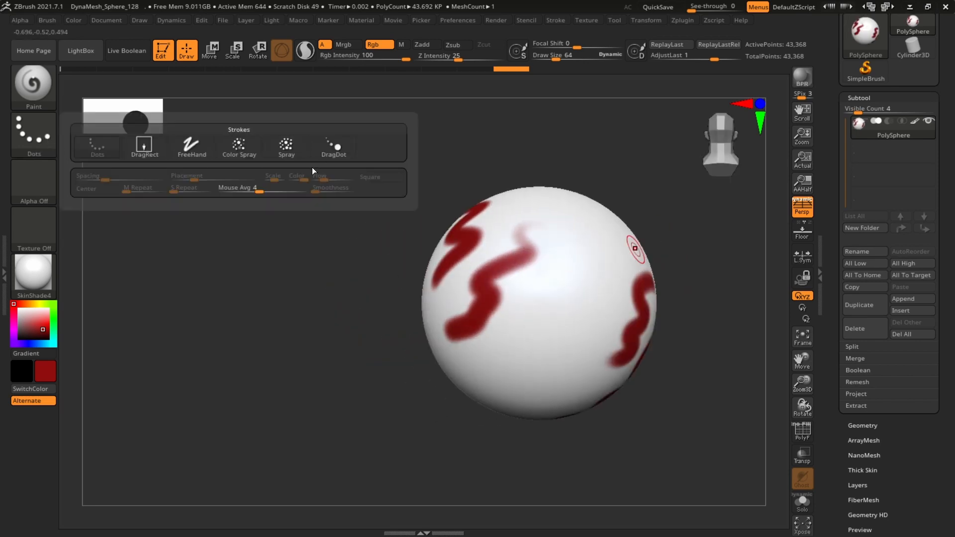
{"action": "mouse_move", "coordinate": [195, 152]}
{"action": "mouse_move", "coordinate": [114, 151]}
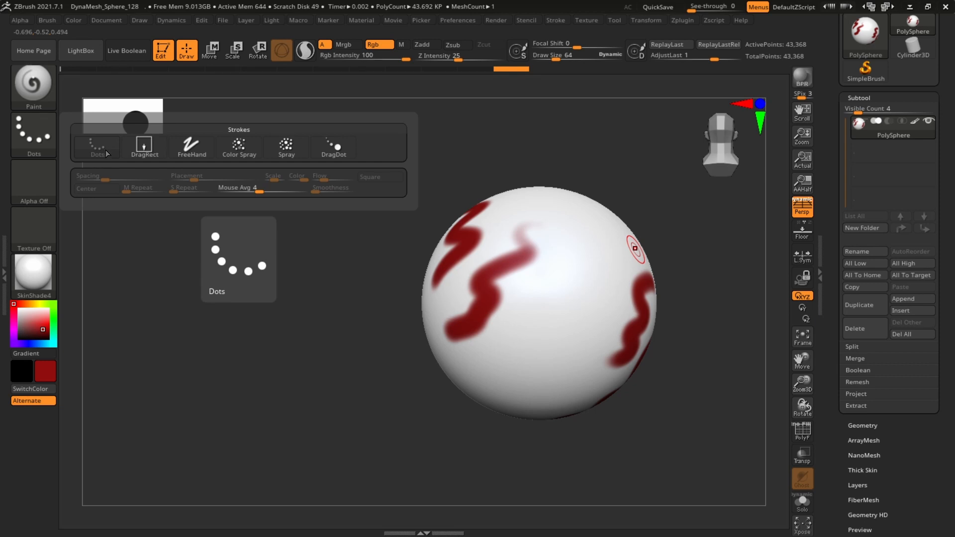
Add further red squiggle strokes over the remaining bare areas of the sphere
{"action": "mouse_move", "coordinate": [565, 215]}
{"action": "left_mouse_down"}
{"action": "mouse_move", "coordinate": [550, 362]}
{"action": "mouse_move", "coordinate": [532, 412]}
{"action": "left_mouse_up"}
{"action": "left_click_drag", "start_coordinate": [605, 226], "coordinate": [587, 390]}
{"action": "mouse_move", "coordinate": [669, 298]}
{"action": "left_mouse_down"}
{"action": "mouse_move", "coordinate": [687, 261]}
{"action": "mouse_move", "coordinate": [674, 230]}
{"action": "left_mouse_up"}
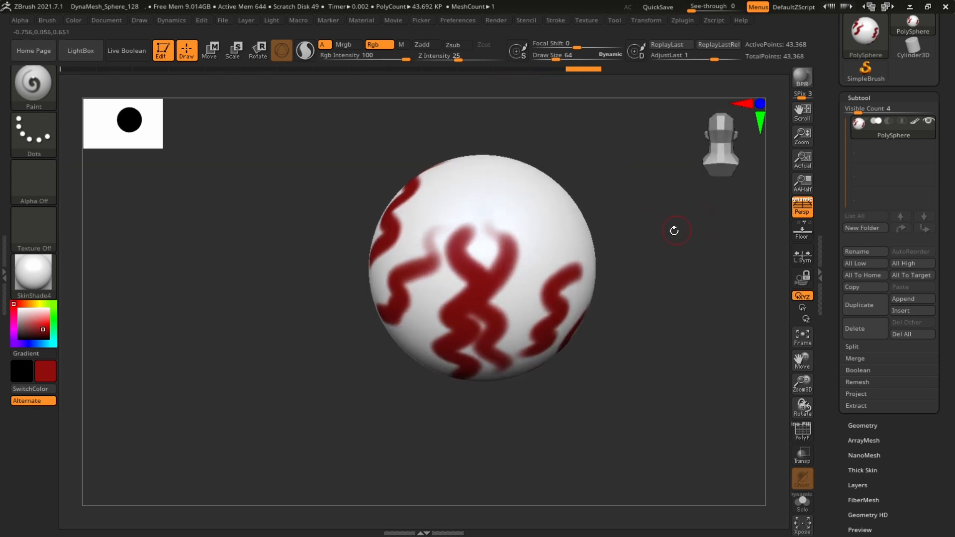
{"action": "mouse_move", "coordinate": [513, 181]}
{"action": "left_mouse_down"}
{"action": "mouse_move", "coordinate": [558, 223]}
{"action": "mouse_move", "coordinate": [523, 333]}
{"action": "left_mouse_up"}
Switch the stroke to DragRect and stamp a large red dab onto the sphere
{"action": "left_click", "coordinate": [30, 131]}
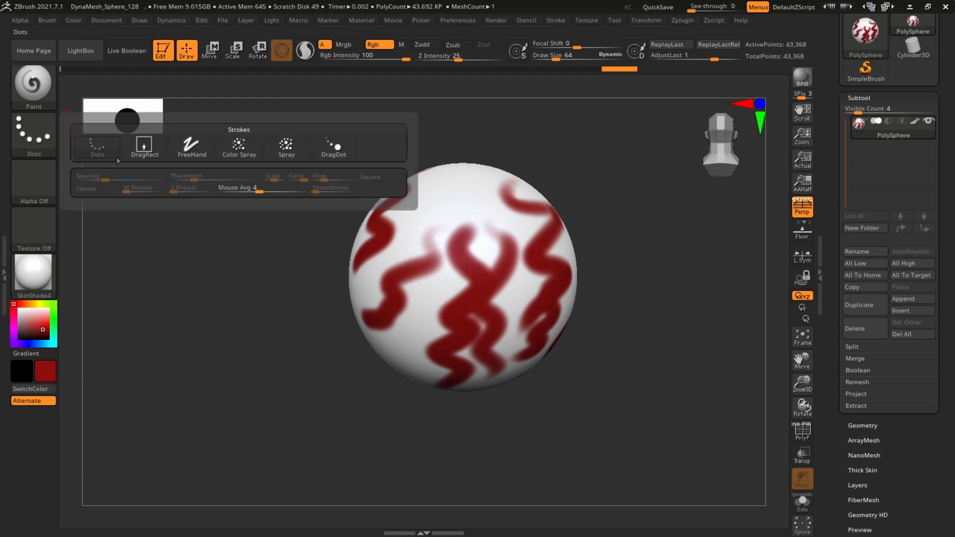
{"action": "left_click", "coordinate": [143, 150]}
{"action": "left_click_drag", "start_coordinate": [682, 246], "coordinate": [672, 300]}
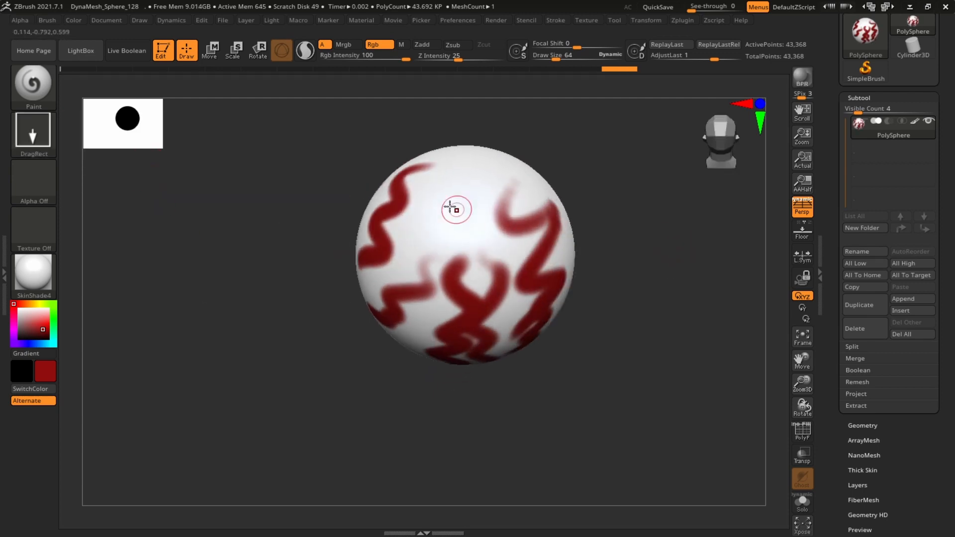
{"action": "left_click_drag", "start_coordinate": [455, 208], "coordinate": [509, 311]}
{"action": "mouse_move", "coordinate": [697, 263]}
{"action": "left_mouse_down"}
{"action": "mouse_move", "coordinate": [569, 270]}
{"action": "mouse_move", "coordinate": [693, 373]}
{"action": "mouse_move", "coordinate": [646, 363]}
{"action": "left_mouse_up"}
Pick black as the paint colour and stamp a black round dot onto the sphere with DragRect
{"action": "left_click_drag", "start_coordinate": [21, 326], "coordinate": [19, 340]}
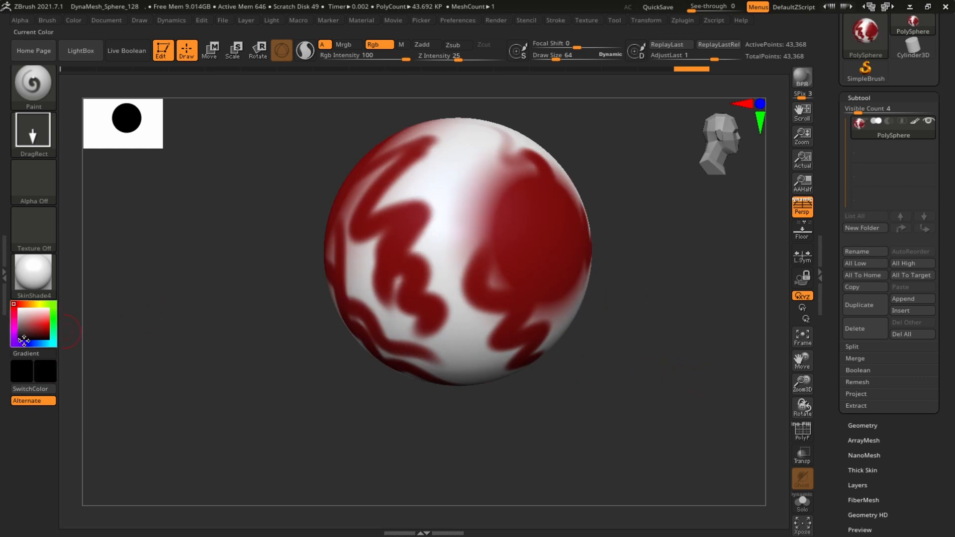
{"action": "left_click_drag", "start_coordinate": [674, 267], "coordinate": [667, 277]}
{"action": "left_click_drag", "start_coordinate": [439, 228], "coordinate": [474, 289]}
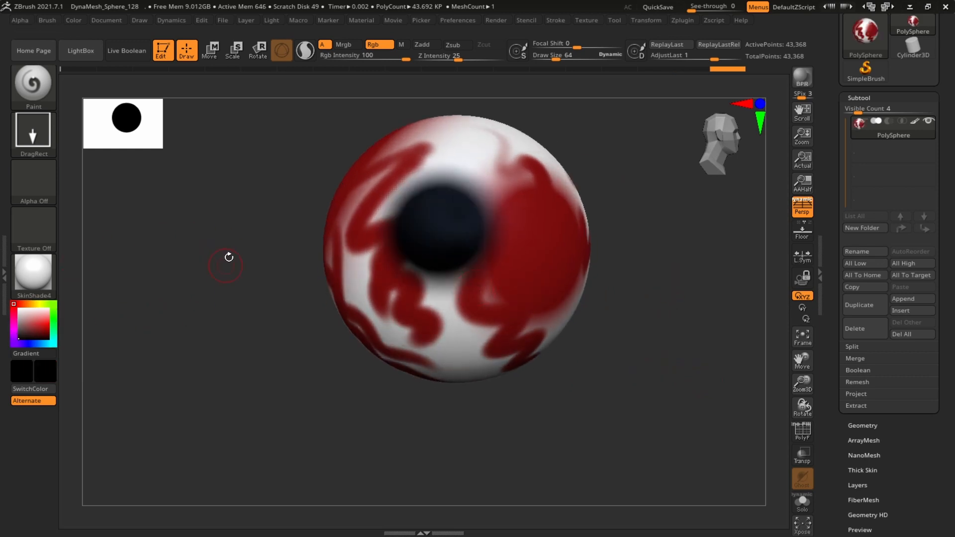
{"action": "left_click_drag", "start_coordinate": [228, 256], "coordinate": [243, 242]}
Select a square brush alpha, set Focal Shift to -91, and stamp black squares at several spots around the sphere
{"action": "left_click", "coordinate": [36, 182]}
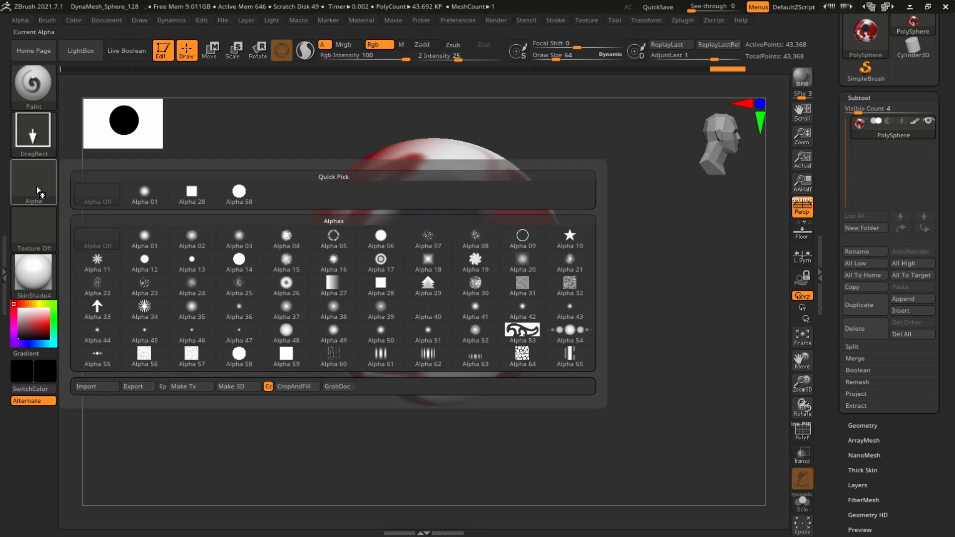
{"action": "left_click", "coordinate": [163, 247]}
{"action": "left_click_drag", "start_coordinate": [577, 47], "coordinate": [538, 49]}
{"action": "left_click_drag", "start_coordinate": [648, 249], "coordinate": [635, 227], "text": "alt"}
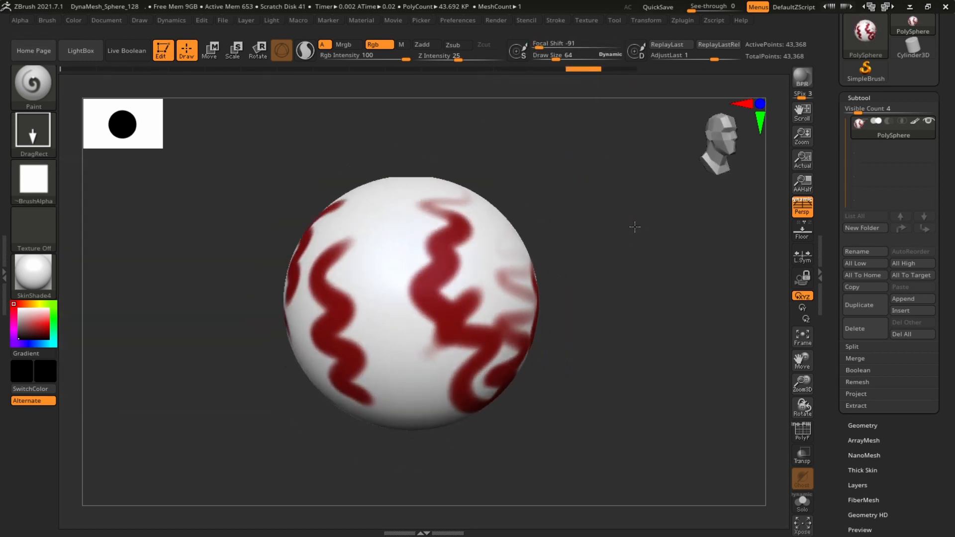
{"action": "left_click_drag", "start_coordinate": [384, 270], "coordinate": [441, 365]}
{"action": "left_click_drag", "start_coordinate": [607, 262], "coordinate": [673, 175]}
{"action": "left_click_drag", "start_coordinate": [665, 249], "coordinate": [698, 239]}
{"action": "left_click_drag", "start_coordinate": [417, 315], "coordinate": [467, 355]}
{"action": "left_click_drag", "start_coordinate": [671, 283], "coordinate": [678, 236], "text": "alt"}
{"action": "left_click_drag", "start_coordinate": [678, 238], "coordinate": [580, 258]}
{"action": "left_click_drag", "start_coordinate": [583, 248], "coordinate": [586, 348]}
{"action": "left_click_drag", "start_coordinate": [324, 420], "coordinate": [326, 328], "text": "alt"}
{"action": "left_click_drag", "start_coordinate": [712, 207], "coordinate": [692, 304]}
{"action": "left_click_drag", "start_coordinate": [692, 304], "coordinate": [677, 255]}
{"action": "mouse_move", "coordinate": [708, 249]}
{"action": "left_mouse_down"}
{"action": "mouse_move", "coordinate": [690, 262]}
{"action": "mouse_move", "coordinate": [699, 240]}
{"action": "left_mouse_up"}
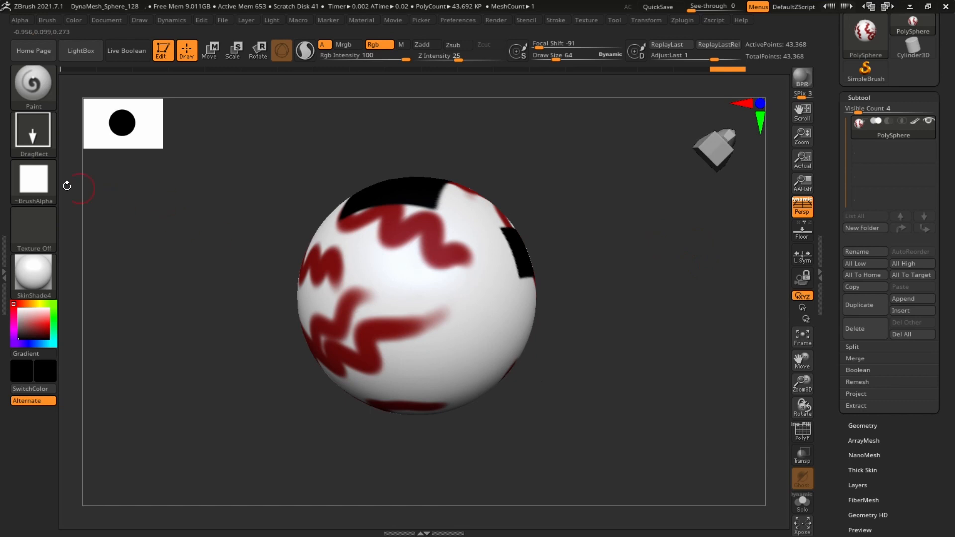
Select Alpha 05 and stamp a black dotted ring onto the sphere
{"action": "left_click", "coordinate": [36, 189]}
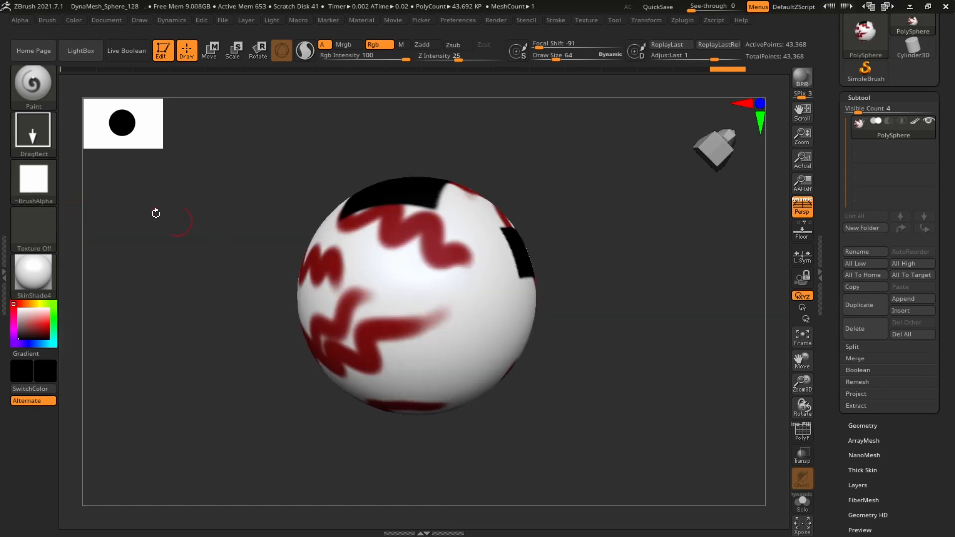
{"action": "left_click", "coordinate": [50, 194]}
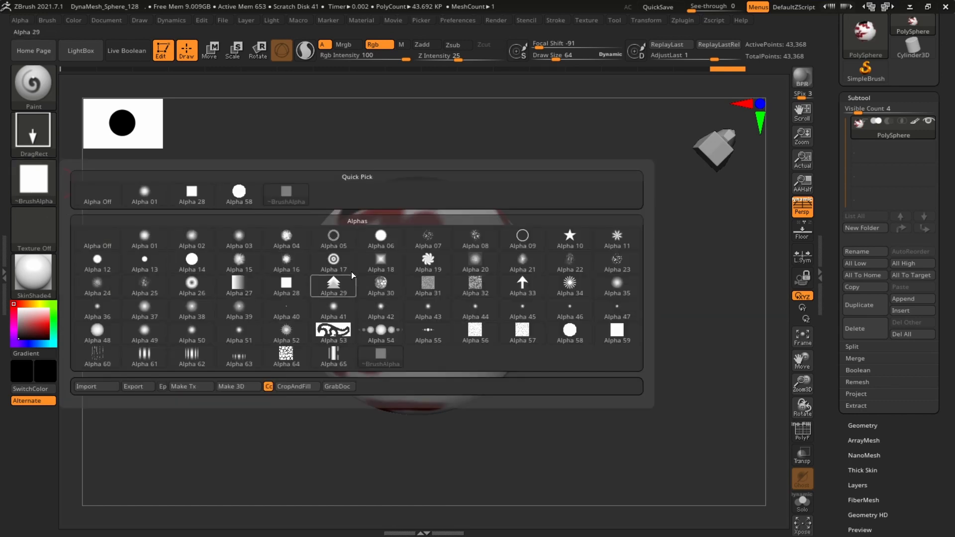
{"action": "left_click", "coordinate": [341, 237]}
{"action": "left_click_drag", "start_coordinate": [572, 234], "coordinate": [625, 252]}
{"action": "left_click_drag", "start_coordinate": [441, 276], "coordinate": [471, 315]}
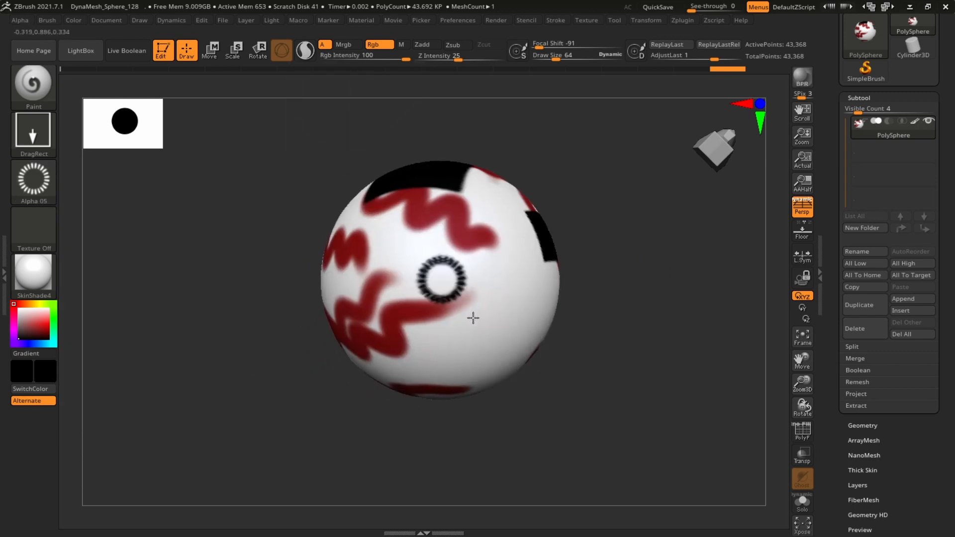
{"action": "left_click_drag", "start_coordinate": [664, 296], "coordinate": [103, 236]}
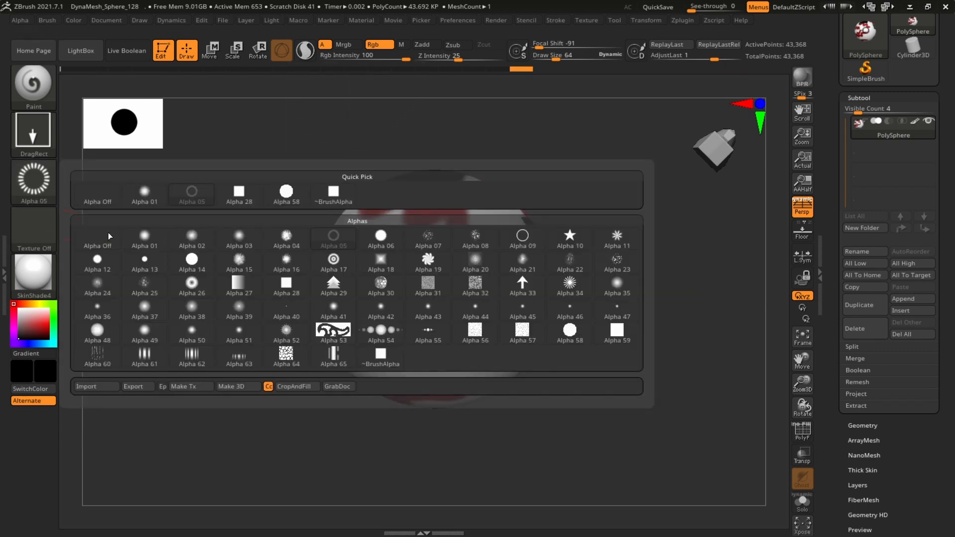
{"action": "left_click", "coordinate": [92, 387]}
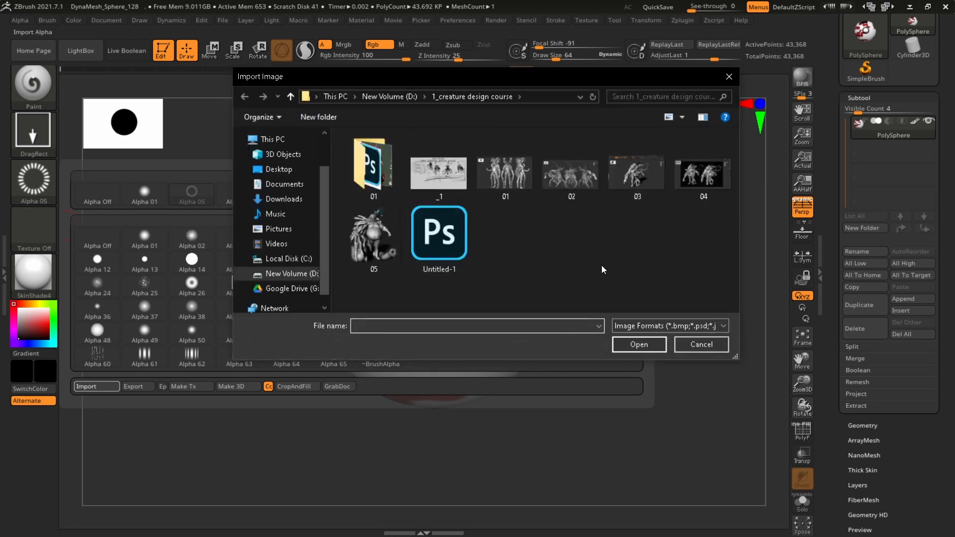
{"action": "left_click", "coordinate": [729, 76]}
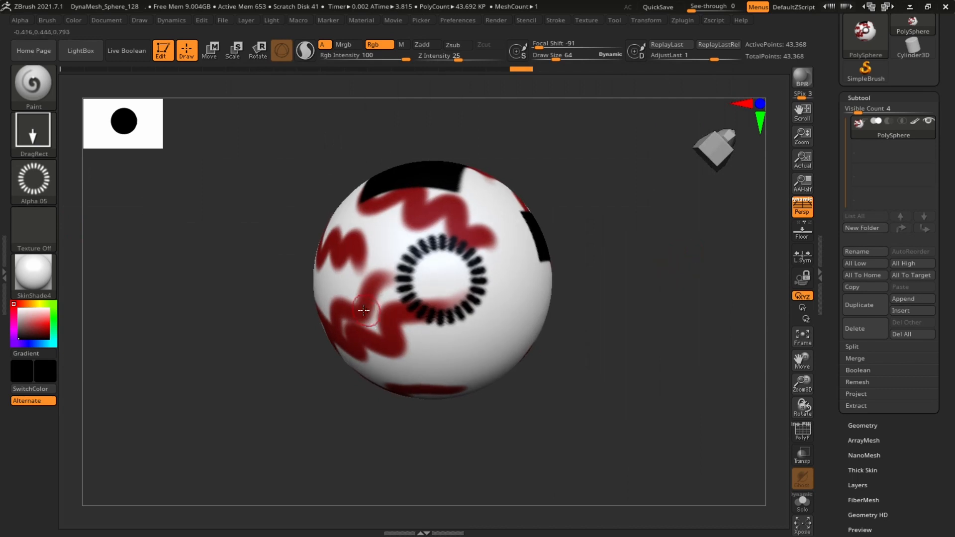
Stamp more Alpha 05 dotted rings at other spots around the sphere
{"action": "left_click_drag", "start_coordinate": [367, 300], "coordinate": [409, 351]}
{"action": "left_click_drag", "start_coordinate": [616, 321], "coordinate": [585, 279]}
{"action": "left_click_drag", "start_coordinate": [490, 321], "coordinate": [500, 391]}
{"action": "left_click_drag", "start_coordinate": [687, 275], "coordinate": [611, 218], "text": "alt"}
{"action": "left_click_drag", "start_coordinate": [611, 218], "coordinate": [621, 239]}
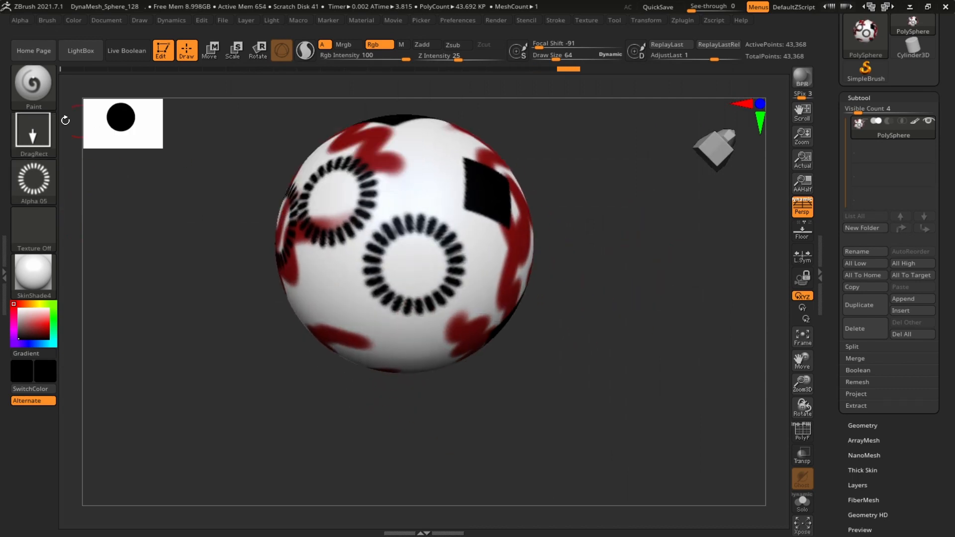
Switch to the FreeHand stroke and paint black ring-textured squiggles with Alpha 05 across the sphere
{"action": "left_click", "coordinate": [35, 131]}
{"action": "left_click", "coordinate": [194, 148]}
{"action": "left_click_drag", "start_coordinate": [639, 230], "coordinate": [690, 279], "text": "alt"}
{"action": "left_click_drag", "start_coordinate": [690, 278], "coordinate": [649, 251]}
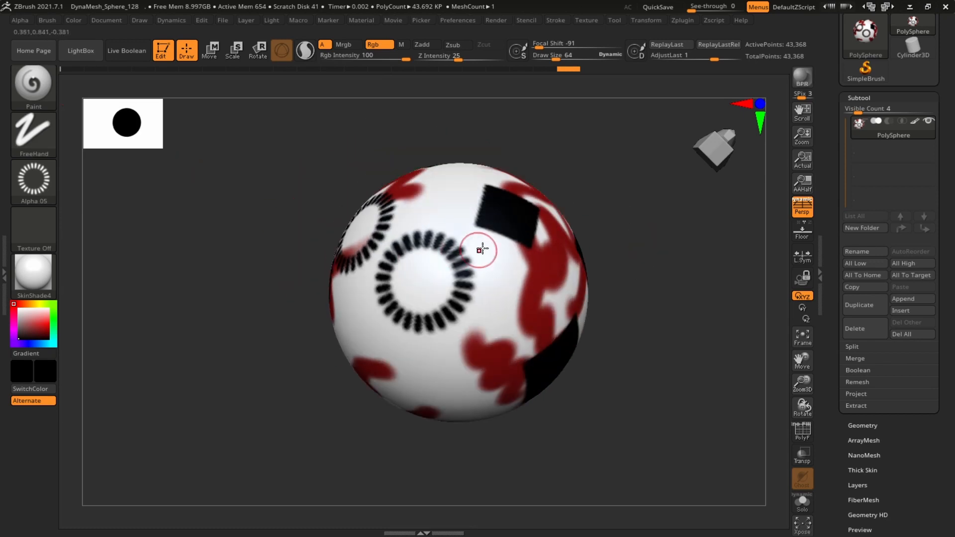
{"action": "mouse_move", "coordinate": [482, 249]}
{"action": "left_mouse_down"}
{"action": "mouse_move", "coordinate": [508, 325]}
{"action": "mouse_move", "coordinate": [445, 370]}
{"action": "mouse_move", "coordinate": [468, 368]}
{"action": "left_mouse_up"}
{"action": "mouse_move", "coordinate": [627, 259]}
{"action": "left_mouse_down"}
{"action": "mouse_move", "coordinate": [646, 217]}
{"action": "mouse_move", "coordinate": [696, 220]}
{"action": "left_mouse_up"}
{"action": "mouse_move", "coordinate": [387, 222]}
{"action": "left_mouse_down"}
{"action": "mouse_move", "coordinate": [388, 253]}
{"action": "mouse_move", "coordinate": [345, 350]}
{"action": "left_mouse_up"}
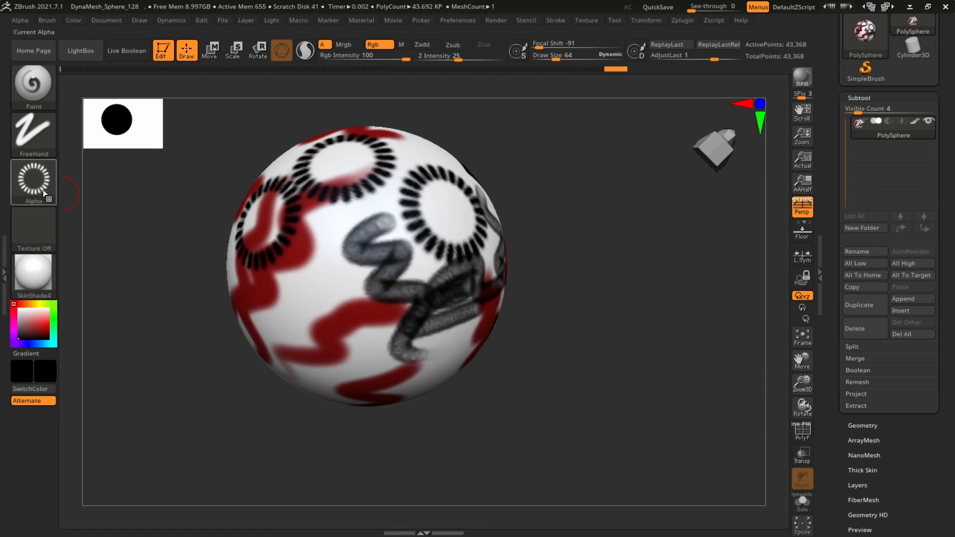
Select Alpha 01 and paint a soft black freehand squiggle on the sphere
{"action": "left_click", "coordinate": [43, 189]}
{"action": "left_click", "coordinate": [142, 239]}
{"action": "mouse_move", "coordinate": [641, 256]}
{"action": "left_mouse_down", "text": "alt"}
{"action": "mouse_move", "coordinate": [658, 275]}
{"action": "mouse_move", "coordinate": [704, 269]}
{"action": "left_mouse_up", "text": "alt"}
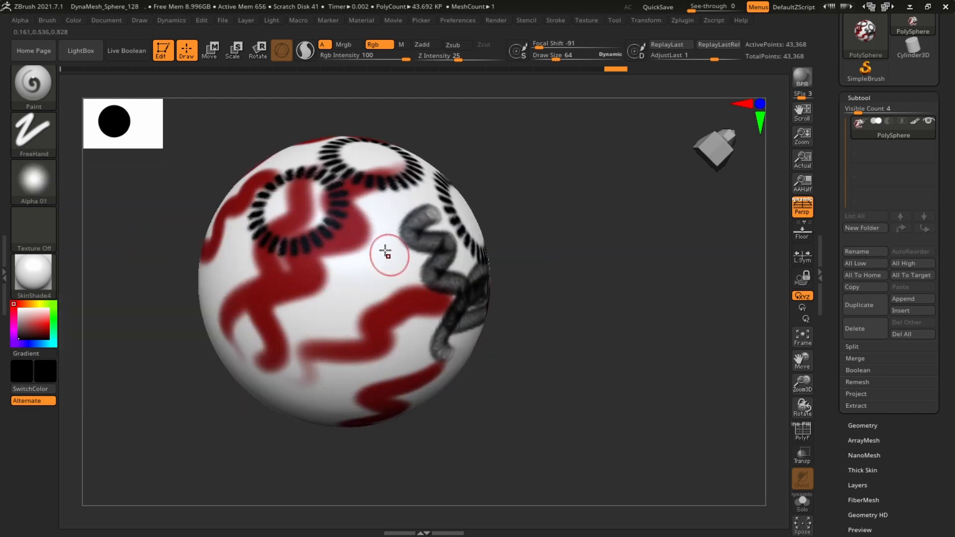
{"action": "mouse_move", "coordinate": [376, 244]}
{"action": "left_mouse_down"}
{"action": "mouse_move", "coordinate": [410, 336]}
{"action": "mouse_move", "coordinate": [349, 425]}
{"action": "left_mouse_up"}
{"action": "left_click_drag", "start_coordinate": [566, 294], "coordinate": [592, 299], "text": "alt"}
Select Alpha 04 and paint several black freehand squiggles across the sphere
{"action": "left_click", "coordinate": [37, 183]}
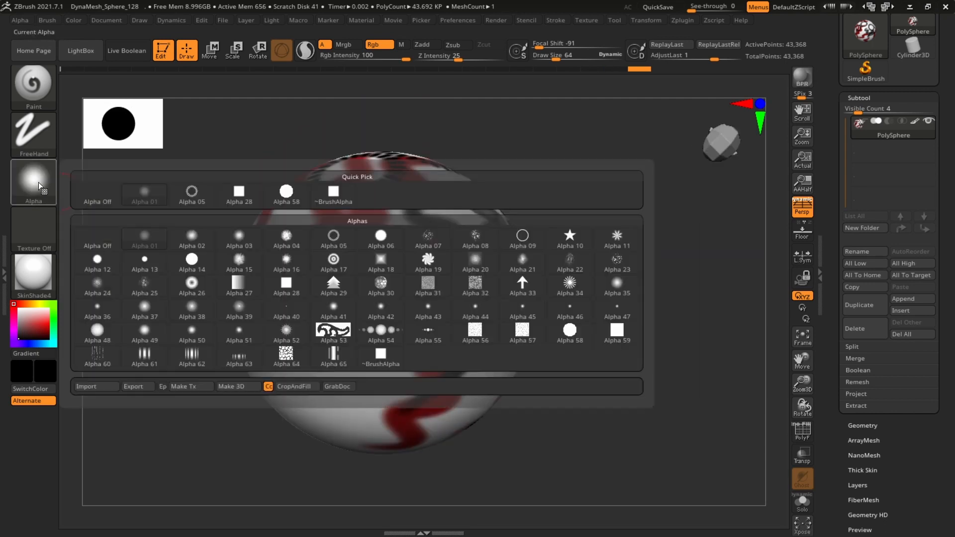
{"action": "left_click", "coordinate": [279, 246]}
{"action": "left_click_drag", "start_coordinate": [314, 289], "coordinate": [396, 426]}
{"action": "mouse_move", "coordinate": [647, 301]}
{"action": "left_mouse_down"}
{"action": "mouse_move", "coordinate": [665, 277]}
{"action": "mouse_move", "coordinate": [616, 241]}
{"action": "left_mouse_up"}
{"action": "left_click_drag", "start_coordinate": [387, 216], "coordinate": [485, 402]}
{"action": "mouse_move", "coordinate": [716, 281]}
{"action": "left_mouse_down", "text": "alt"}
{"action": "mouse_move", "coordinate": [616, 186]}
{"action": "mouse_move", "coordinate": [542, 204]}
{"action": "left_mouse_up", "text": "alt"}
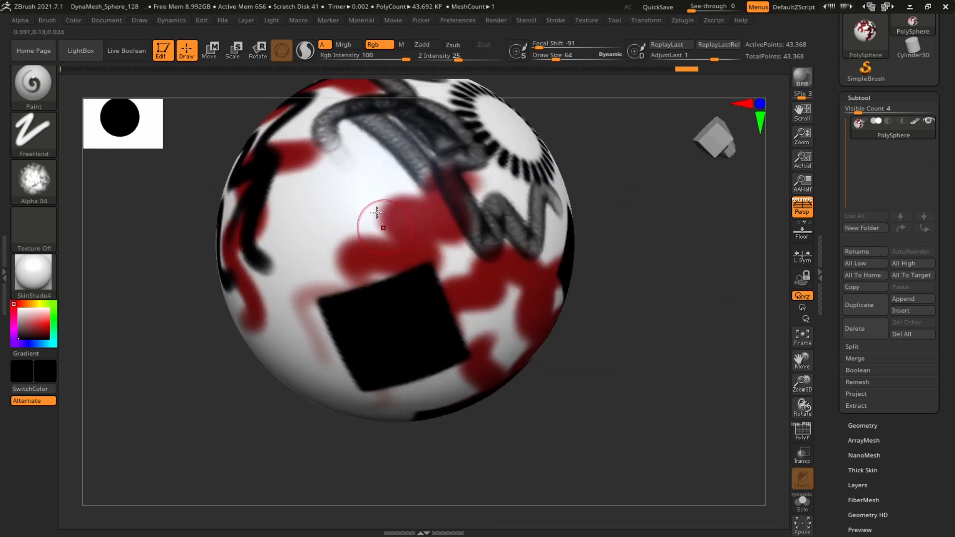
{"action": "left_click_drag", "start_coordinate": [373, 194], "coordinate": [461, 373]}
{"action": "left_click_drag", "start_coordinate": [701, 303], "coordinate": [706, 345], "text": "alt"}
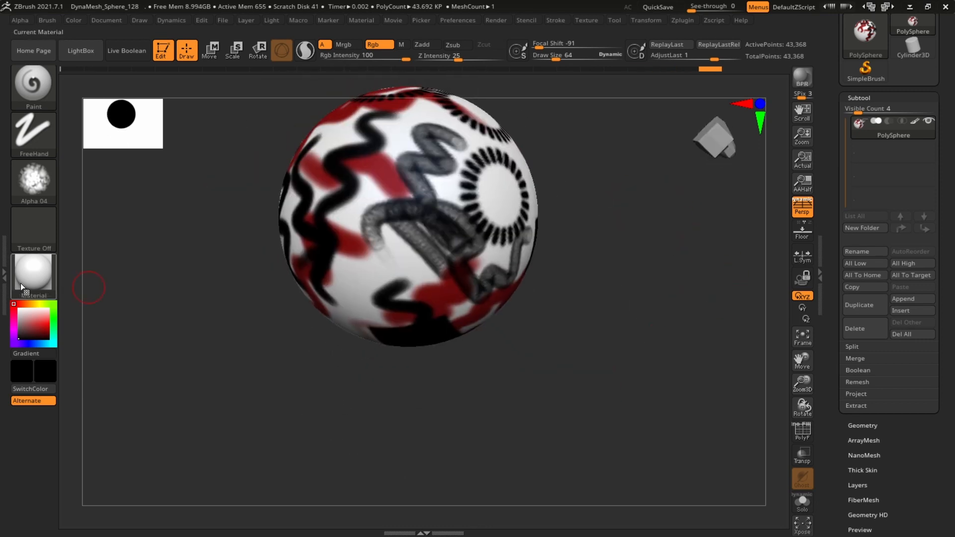
Fill the whole object with white to clear the polypaint, and pick a dark red paint colour
{"action": "left_click", "coordinate": [74, 20]}
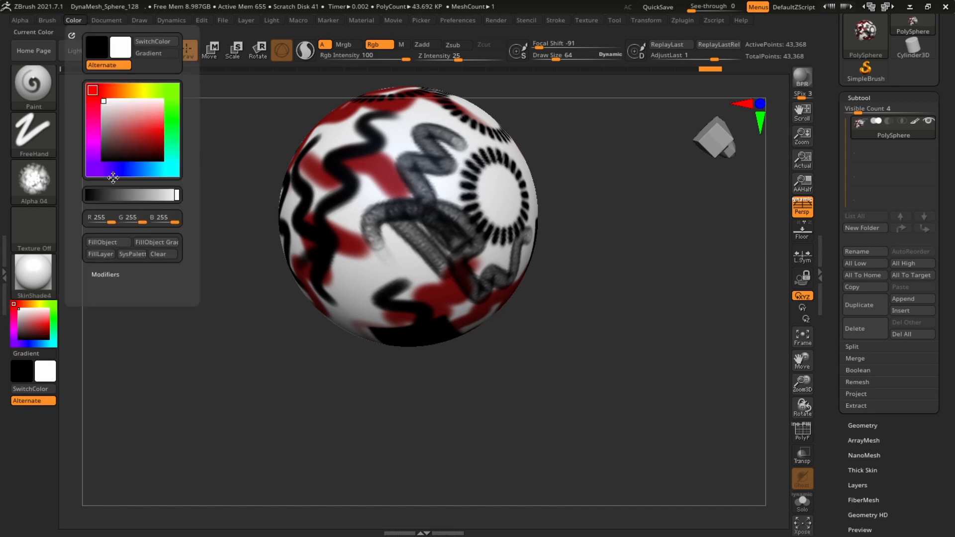
{"action": "left_click", "coordinate": [108, 242]}
{"action": "left_click_drag", "start_coordinate": [43, 329], "coordinate": [47, 329]}
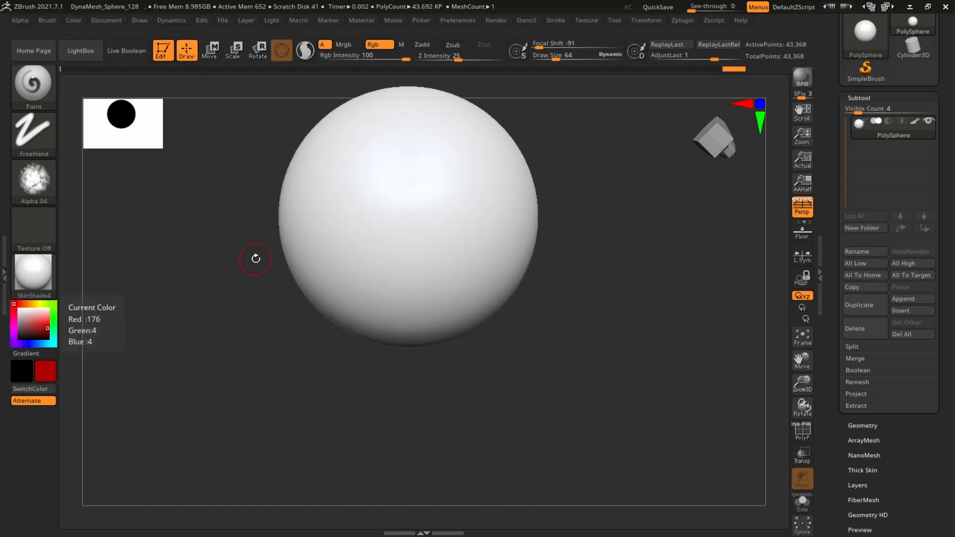
{"action": "left_click_drag", "start_coordinate": [255, 258], "coordinate": [256, 300], "text": "alt"}
Switch to the Color Spray stroke, set Draw Size about 86 and Focal Shift -38, and spray a red patch onto the sphere
{"action": "left_click", "coordinate": [41, 138]}
{"action": "left_click", "coordinate": [42, 139]}
{"action": "left_click", "coordinate": [44, 140]}
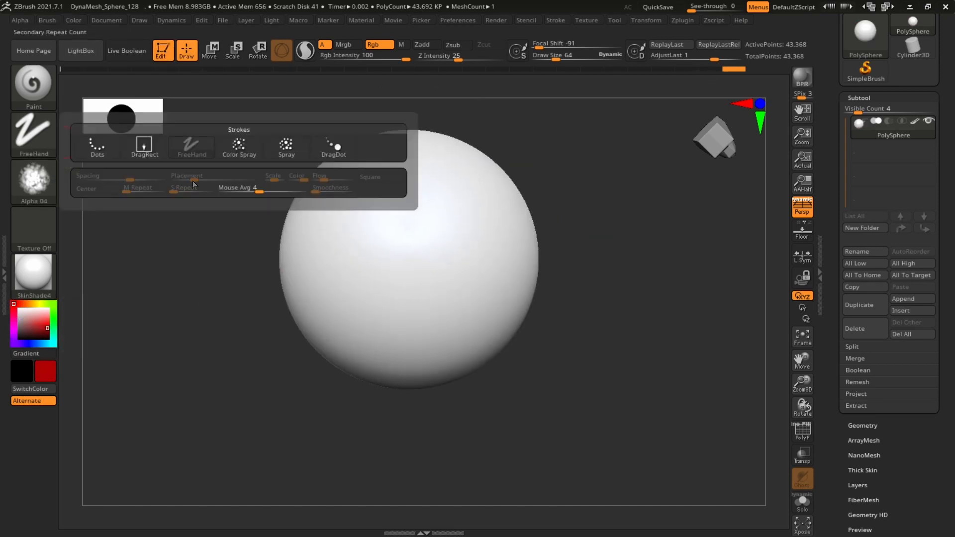
{"action": "left_click", "coordinate": [238, 153]}
{"action": "key", "text": "s"}
{"action": "left_click_drag", "start_coordinate": [413, 253], "coordinate": [417, 256]}
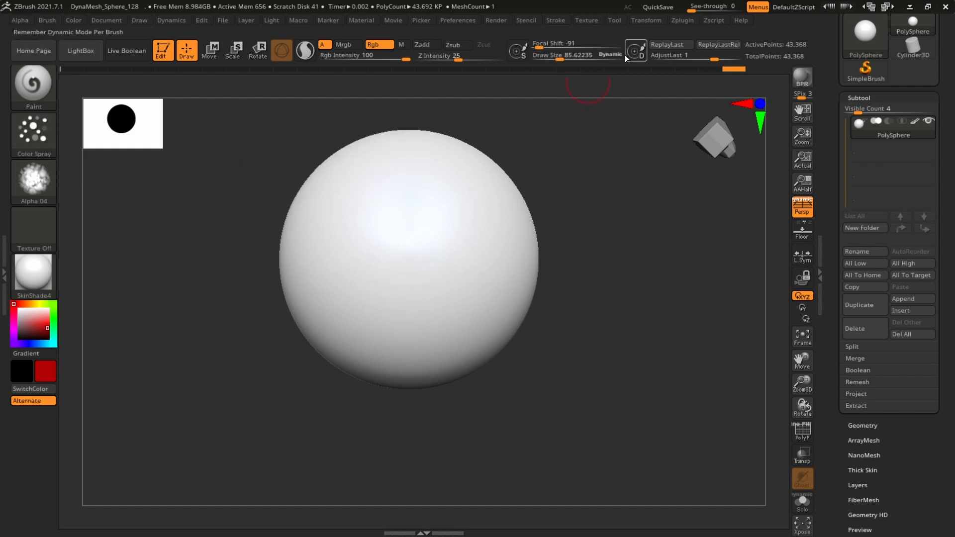
{"action": "left_click_drag", "start_coordinate": [551, 53], "coordinate": [560, 54]}
{"action": "left_click_drag", "start_coordinate": [612, 197], "coordinate": [606, 221], "text": "alt"}
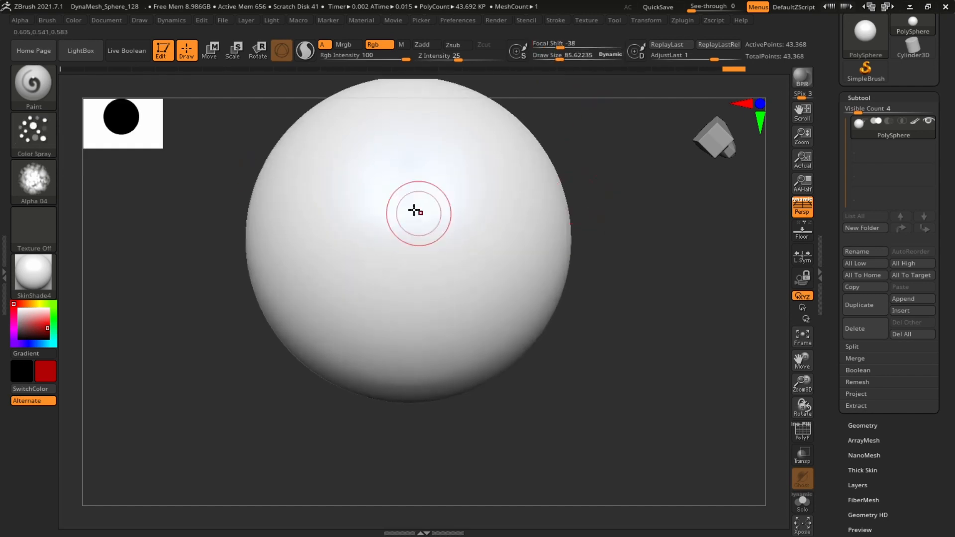
{"action": "mouse_move", "coordinate": [416, 213]}
{"action": "left_mouse_down"}
{"action": "mouse_move", "coordinate": [393, 236]}
{"action": "mouse_move", "coordinate": [455, 330]}
{"action": "mouse_move", "coordinate": [474, 325]}
{"action": "left_mouse_up"}
{"action": "mouse_move", "coordinate": [646, 218]}
{"action": "left_mouse_down", "text": "alt"}
{"action": "mouse_move", "coordinate": [656, 215]}
{"action": "mouse_move", "coordinate": [658, 260]}
{"action": "left_mouse_up", "text": "alt"}
{"action": "key", "text": "ctrl+z"}
{"action": "mouse_move", "coordinate": [341, 239]}
{"action": "left_mouse_down"}
{"action": "mouse_move", "coordinate": [463, 248]}
{"action": "mouse_move", "coordinate": [646, 400]}
{"action": "left_mouse_up"}
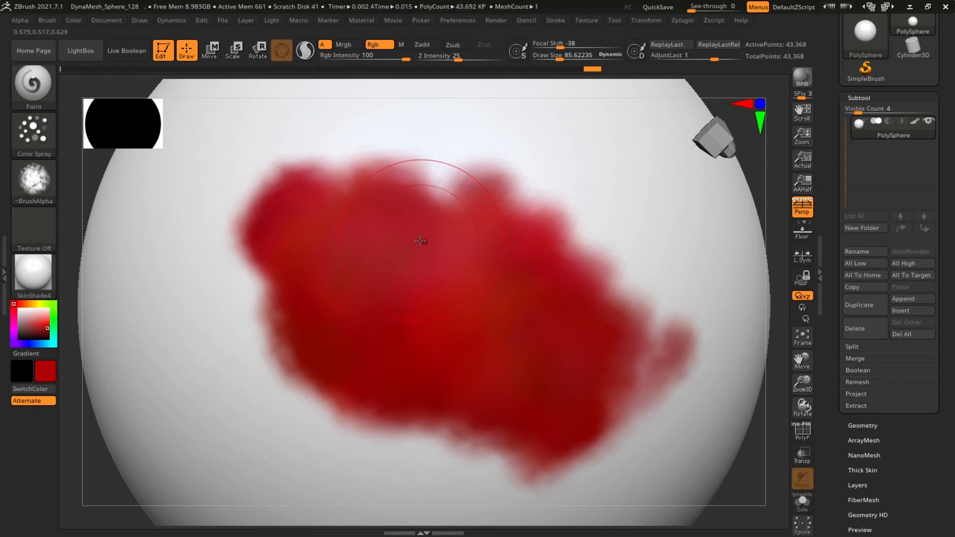
Switch to the FreeHand stroke and paint red strokes extending the sprayed patch
{"action": "left_click_drag", "start_coordinate": [771, 159], "coordinate": [715, 178], "text": "alt"}
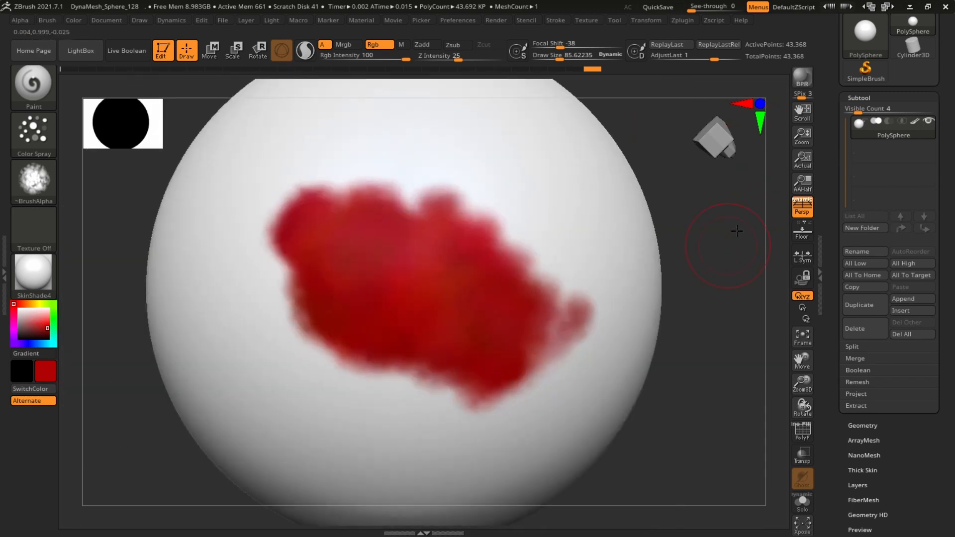
{"action": "mouse_move", "coordinate": [736, 231]}
{"action": "left_mouse_down"}
{"action": "mouse_move", "coordinate": [715, 235]}
{"action": "mouse_move", "coordinate": [717, 217]}
{"action": "mouse_move", "coordinate": [718, 252]}
{"action": "mouse_move", "coordinate": [738, 229]}
{"action": "mouse_move", "coordinate": [731, 223]}
{"action": "mouse_move", "coordinate": [732, 246]}
{"action": "mouse_move", "coordinate": [728, 229]}
{"action": "mouse_move", "coordinate": [663, 185]}
{"action": "mouse_move", "coordinate": [554, 211]}
{"action": "left_mouse_up"}
{"action": "left_click", "coordinate": [47, 141]}
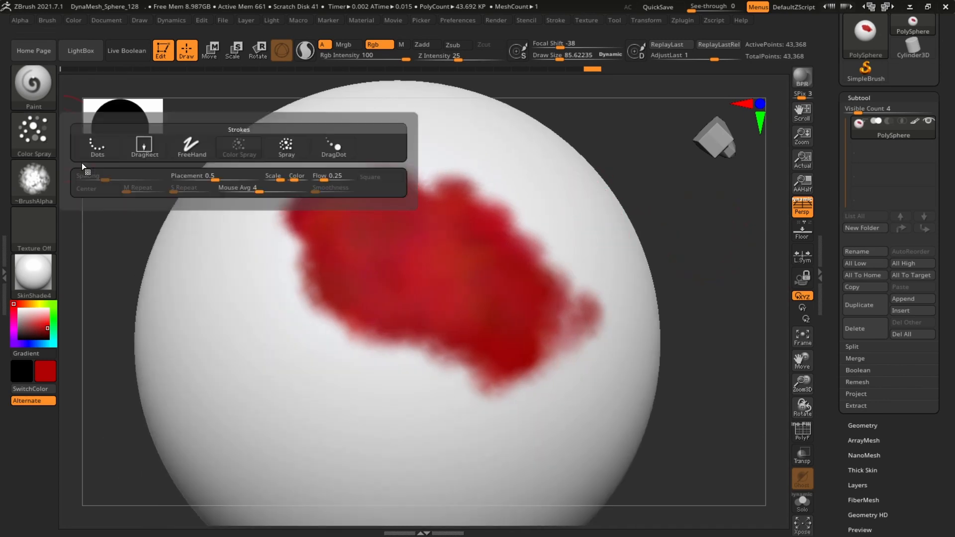
{"action": "left_click", "coordinate": [191, 146]}
{"action": "mouse_move", "coordinate": [256, 273]}
{"action": "left_mouse_down"}
{"action": "mouse_move", "coordinate": [393, 383]}
{"action": "mouse_move", "coordinate": [287, 300]}
{"action": "mouse_move", "coordinate": [396, 403]}
{"action": "left_mouse_up"}
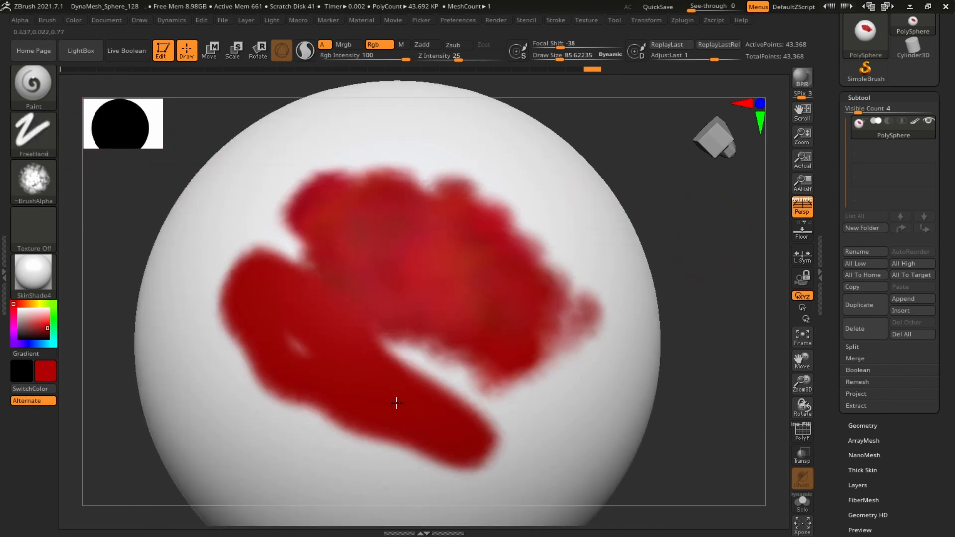
{"action": "mouse_move", "coordinate": [327, 341]}
{"action": "left_mouse_down"}
{"action": "mouse_move", "coordinate": [462, 385]}
{"action": "mouse_move", "coordinate": [378, 363]}
{"action": "mouse_move", "coordinate": [264, 270]}
{"action": "left_mouse_up"}
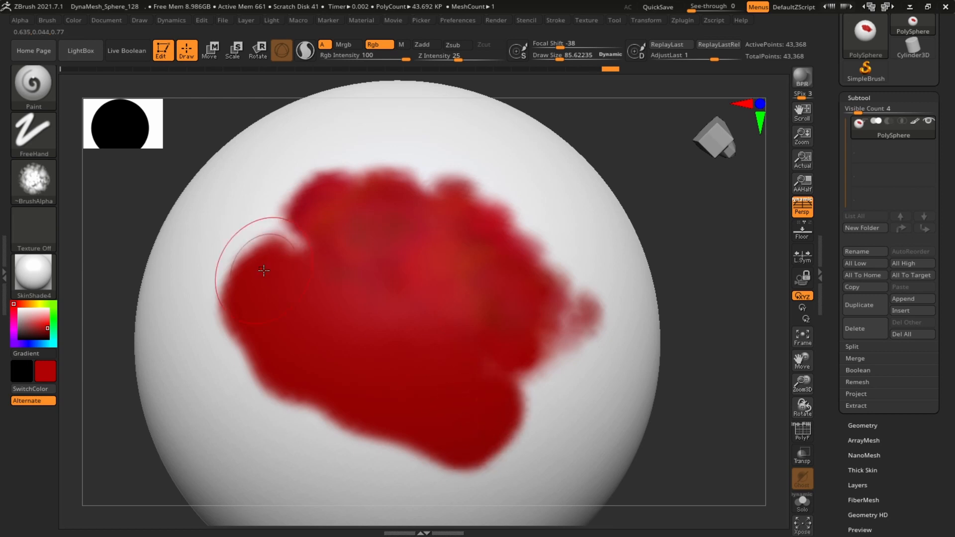
Switch back to the Color Spray stroke and spray more red over the patch
{"action": "left_click", "coordinate": [34, 131]}
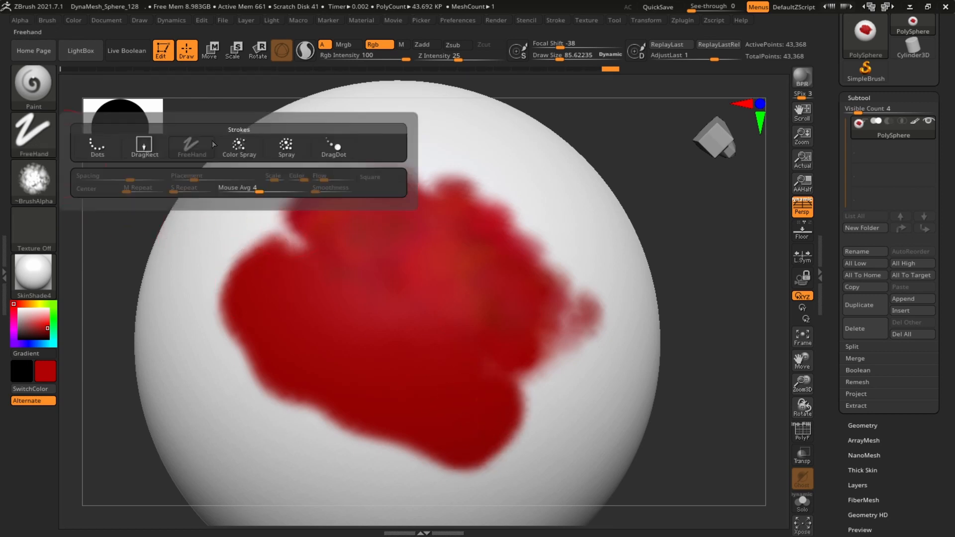
{"action": "left_click", "coordinate": [263, 146]}
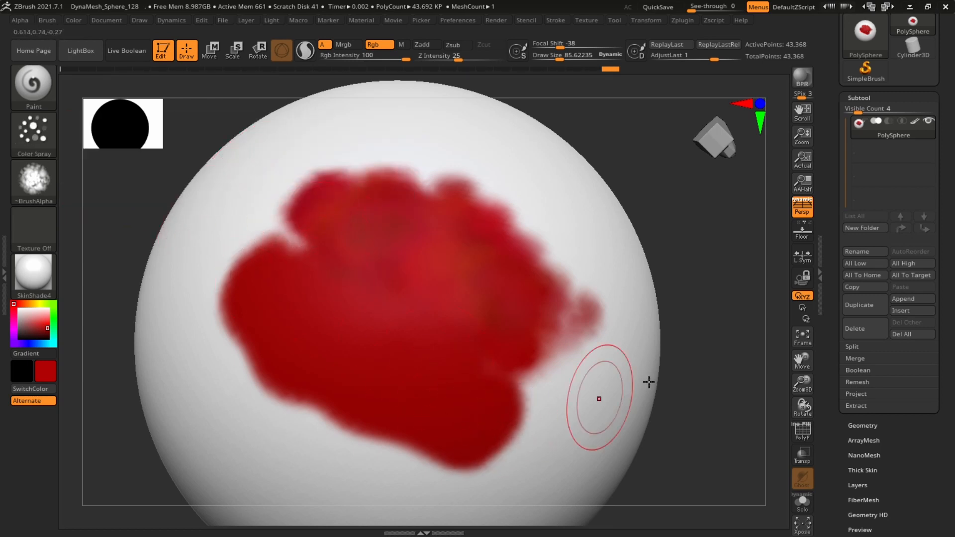
{"action": "mouse_move", "coordinate": [750, 422]}
{"action": "left_mouse_down", "text": "alt"}
{"action": "mouse_move", "coordinate": [686, 243]}
{"action": "mouse_move", "coordinate": [746, 301]}
{"action": "left_mouse_up", "text": "alt"}
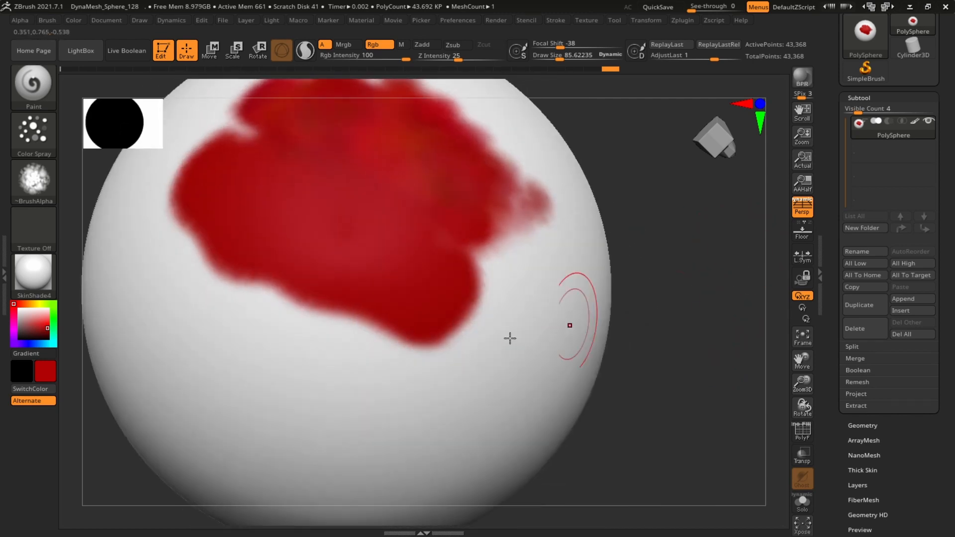
{"action": "mouse_move", "coordinate": [448, 348]}
{"action": "left_mouse_down"}
{"action": "mouse_move", "coordinate": [323, 331]}
{"action": "mouse_move", "coordinate": [164, 274]}
{"action": "mouse_move", "coordinate": [362, 332]}
{"action": "left_mouse_up"}
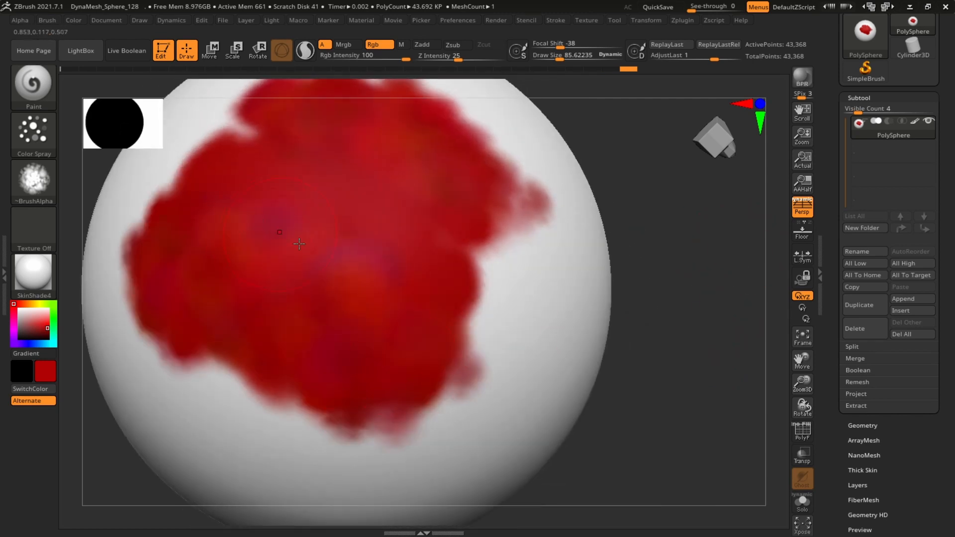
{"action": "left_click_drag", "start_coordinate": [743, 280], "coordinate": [660, 234], "text": "alt"}
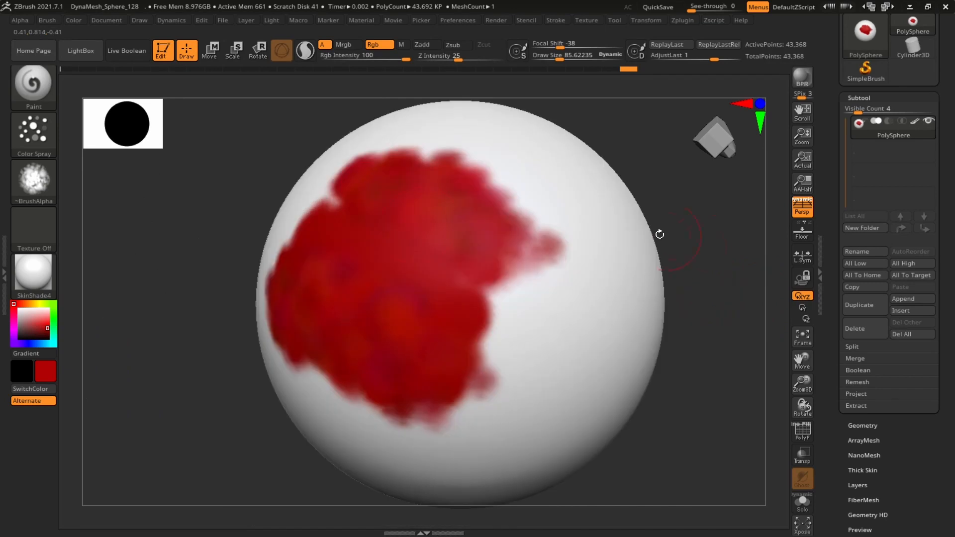
Adjust the Color Spray stroke's Placement variance to about 0.54 and spray red onto the sphere
{"action": "left_click_drag", "start_coordinate": [755, 238], "coordinate": [639, 216], "text": "alt"}
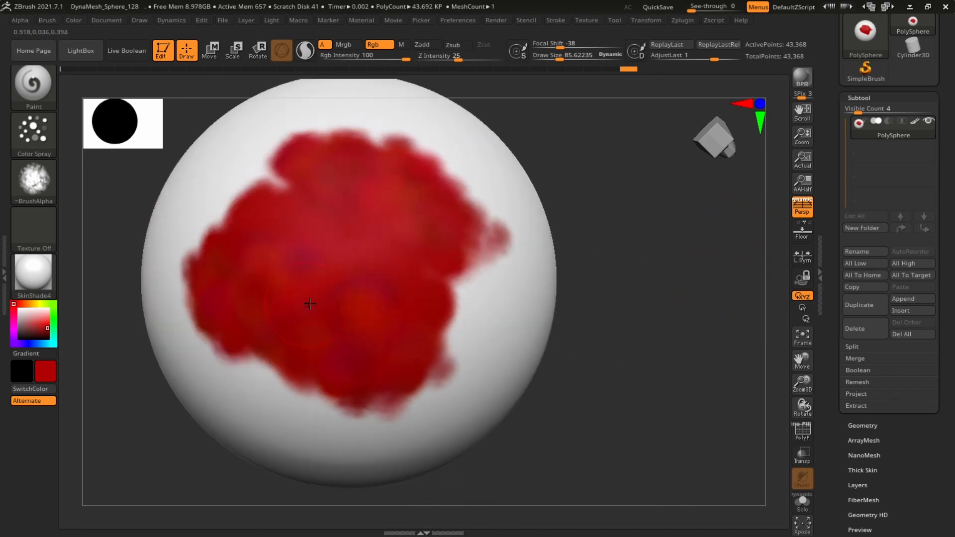
{"action": "left_click", "coordinate": [33, 129]}
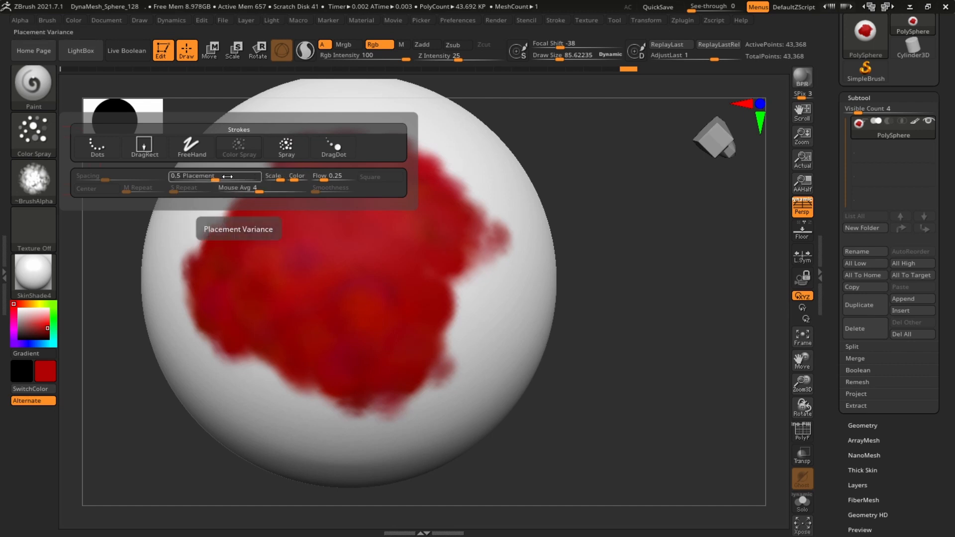
{"action": "left_click_drag", "start_coordinate": [657, 215], "coordinate": [666, 230], "text": "alt"}
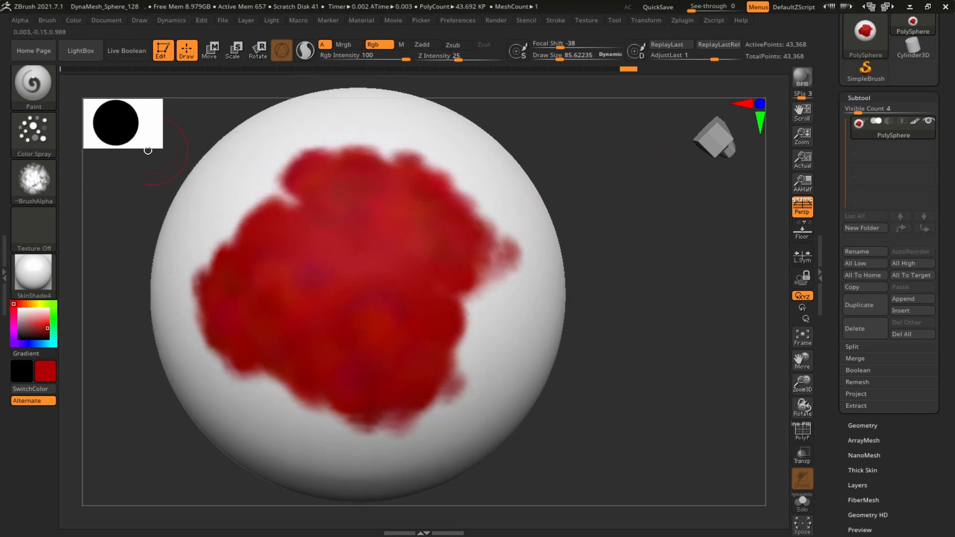
{"action": "left_click", "coordinate": [36, 137]}
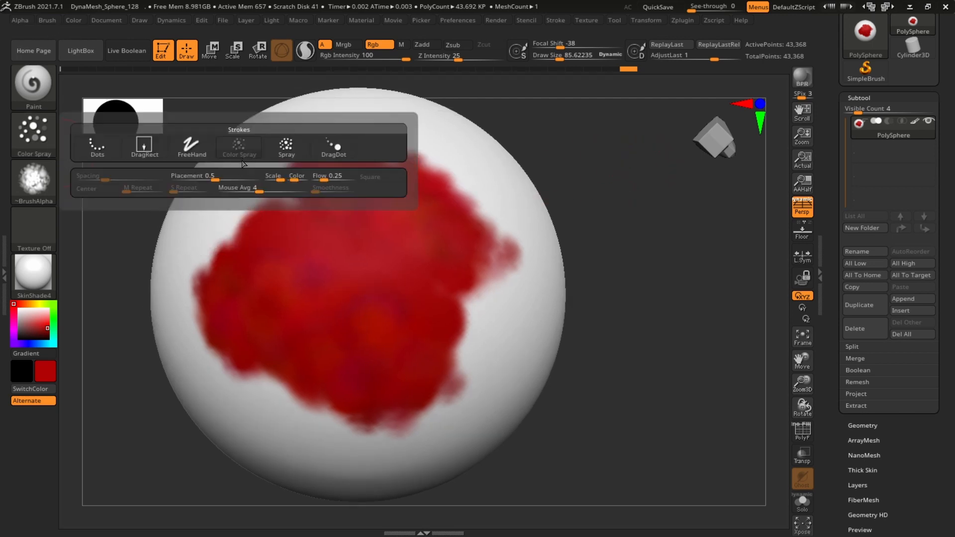
{"action": "left_click_drag", "start_coordinate": [645, 310], "coordinate": [517, 278]}
{"action": "mouse_move", "coordinate": [488, 284]}
{"action": "left_mouse_down"}
{"action": "mouse_move", "coordinate": [604, 348]}
{"action": "mouse_move", "coordinate": [552, 484]}
{"action": "left_mouse_up"}
Spray additional red patches across other sides of the sphere
{"action": "mouse_move", "coordinate": [742, 247]}
{"action": "left_mouse_down", "text": "alt"}
{"action": "mouse_move", "coordinate": [665, 206]}
{"action": "mouse_move", "coordinate": [740, 190]}
{"action": "left_mouse_up", "text": "alt"}
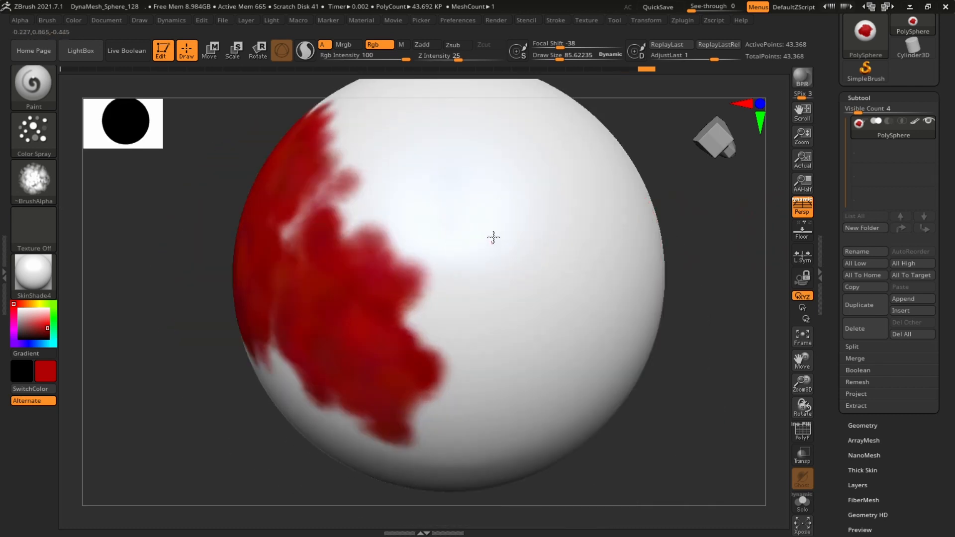
{"action": "left_click_drag", "start_coordinate": [492, 237], "coordinate": [520, 388]}
{"action": "mouse_move", "coordinate": [710, 393]}
{"action": "left_mouse_down", "text": "alt"}
{"action": "mouse_move", "coordinate": [673, 270]}
{"action": "mouse_move", "coordinate": [581, 311]}
{"action": "left_mouse_up", "text": "alt"}
{"action": "mouse_move", "coordinate": [562, 301]}
{"action": "left_mouse_down"}
{"action": "mouse_move", "coordinate": [624, 309]}
{"action": "mouse_move", "coordinate": [651, 282]}
{"action": "left_mouse_up"}
{"action": "mouse_move", "coordinate": [416, 301]}
{"action": "left_mouse_down"}
{"action": "mouse_move", "coordinate": [386, 343]}
{"action": "mouse_move", "coordinate": [440, 375]}
{"action": "mouse_move", "coordinate": [467, 356]}
{"action": "left_mouse_up"}
{"action": "left_click_drag", "start_coordinate": [587, 353], "coordinate": [572, 298]}
{"action": "left_click_drag", "start_coordinate": [611, 343], "coordinate": [618, 281]}
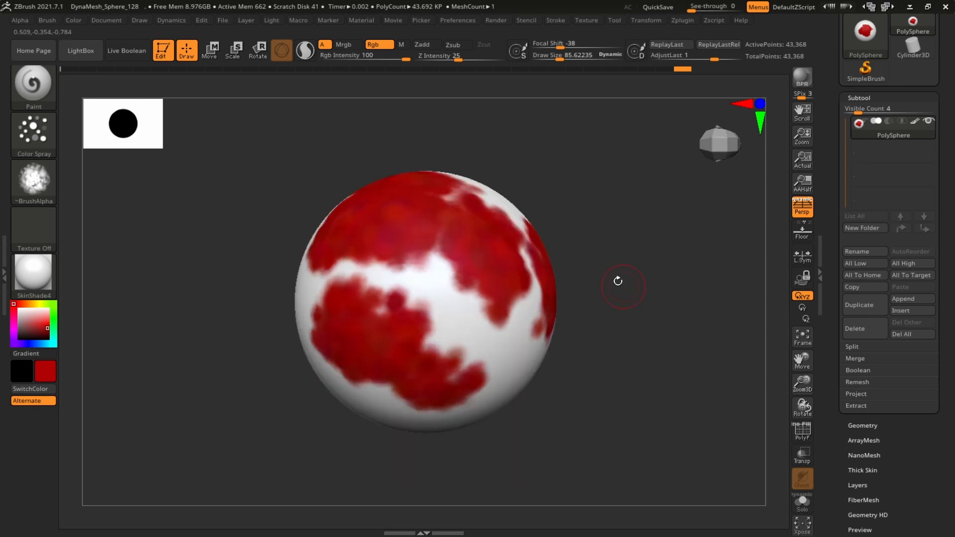
Set the Color Spray Scale variance to 0.3, raise its Color variance, and spray colour-varied patches onto the sphere
{"action": "left_click", "coordinate": [49, 148]}
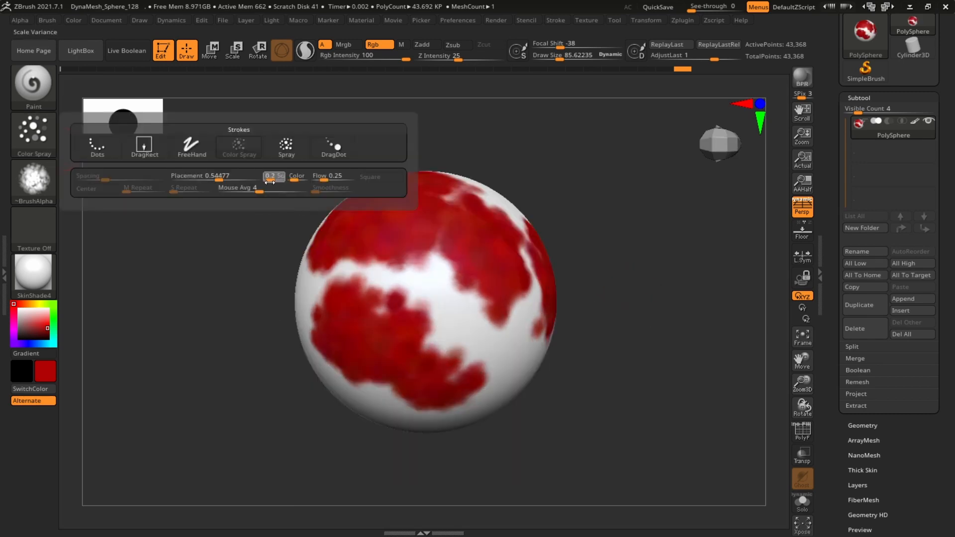
{"action": "left_click", "coordinate": [295, 179]}
{"action": "left_click", "coordinate": [35, 127]}
{"action": "left_click_drag", "start_coordinate": [597, 262], "coordinate": [573, 230]}
{"action": "mouse_move", "coordinate": [460, 365]}
{"action": "left_mouse_down"}
{"action": "mouse_move", "coordinate": [491, 343]}
{"action": "mouse_move", "coordinate": [400, 362]}
{"action": "left_mouse_up"}
{"action": "mouse_move", "coordinate": [608, 249]}
{"action": "left_mouse_down", "text": "alt"}
{"action": "mouse_move", "coordinate": [561, 178]}
{"action": "mouse_move", "coordinate": [611, 210]}
{"action": "left_mouse_up", "text": "alt"}
{"action": "left_click_drag", "start_coordinate": [611, 210], "coordinate": [557, 171]}
{"action": "mouse_move", "coordinate": [495, 239]}
{"action": "left_mouse_down"}
{"action": "mouse_move", "coordinate": [532, 423]}
{"action": "mouse_move", "coordinate": [480, 428]}
{"action": "left_mouse_up"}
Set the Color Spray Color variance to 0.45 and spray more colour-varied patches
{"action": "left_click", "coordinate": [41, 140]}
{"action": "left_click", "coordinate": [299, 178]}
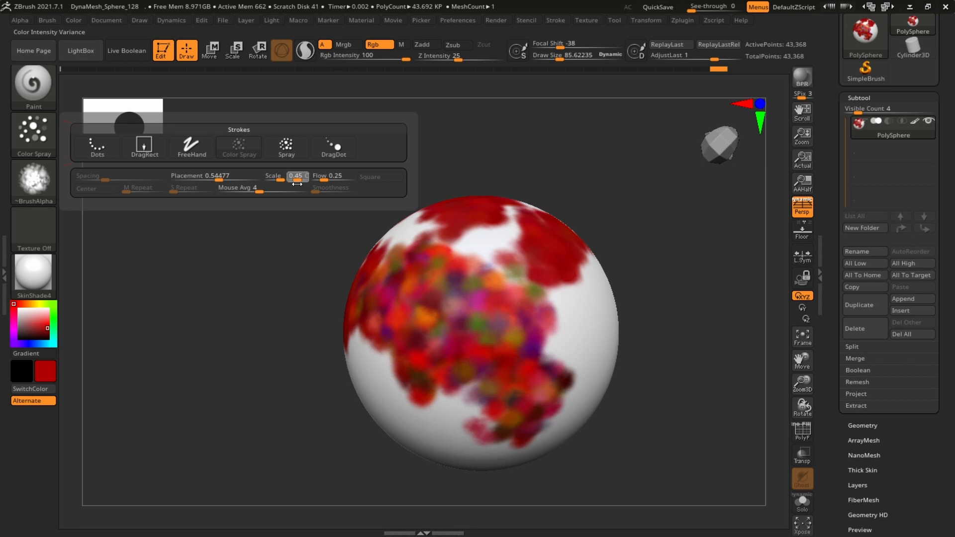
{"action": "left_click_drag", "start_coordinate": [556, 300], "coordinate": [544, 420]}
{"action": "mouse_move", "coordinate": [681, 308]}
{"action": "left_mouse_down"}
{"action": "mouse_move", "coordinate": [690, 303]}
{"action": "mouse_move", "coordinate": [601, 301]}
{"action": "left_mouse_up"}
{"action": "mouse_move", "coordinate": [582, 308]}
{"action": "left_mouse_down"}
{"action": "mouse_move", "coordinate": [660, 321]}
{"action": "mouse_move", "coordinate": [639, 428]}
{"action": "left_mouse_up"}
{"action": "left_click_drag", "start_coordinate": [419, 315], "coordinate": [291, 228], "text": "alt"}
{"action": "mouse_move", "coordinate": [291, 229]}
{"action": "left_mouse_down"}
{"action": "mouse_move", "coordinate": [686, 292]}
{"action": "mouse_move", "coordinate": [657, 261]}
{"action": "left_mouse_up"}
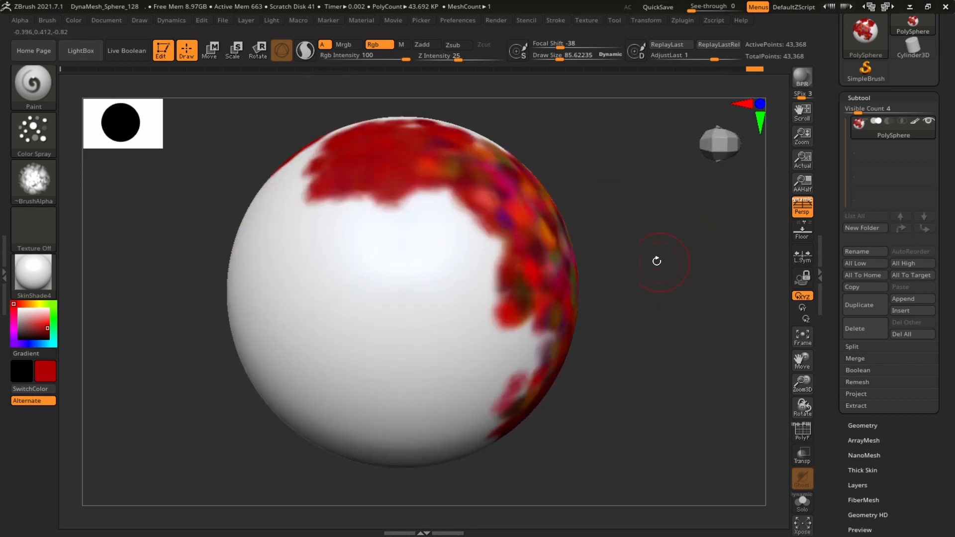
Set the Color variance to 0 and spray a solid red patch onto the sphere
{"action": "left_click", "coordinate": [39, 143]}
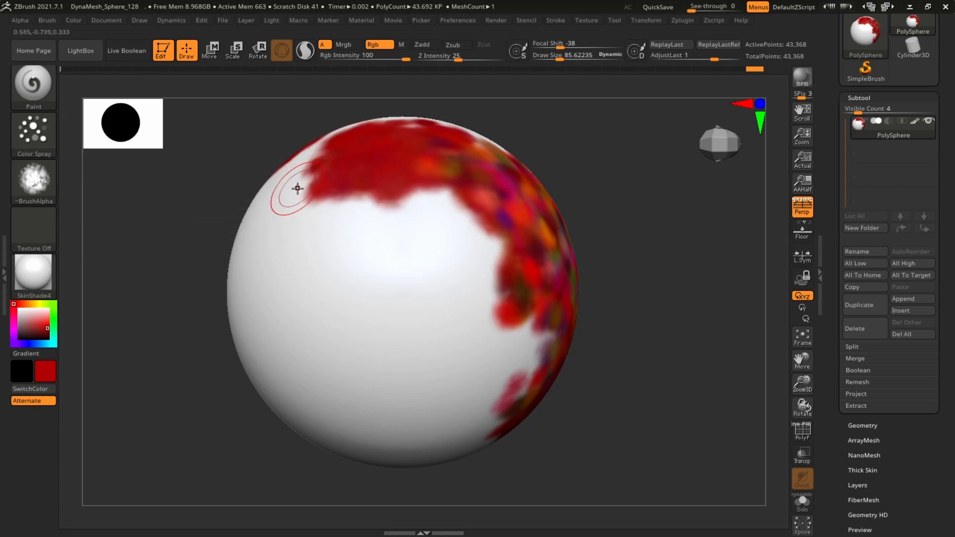
{"action": "left_click", "coordinate": [33, 133]}
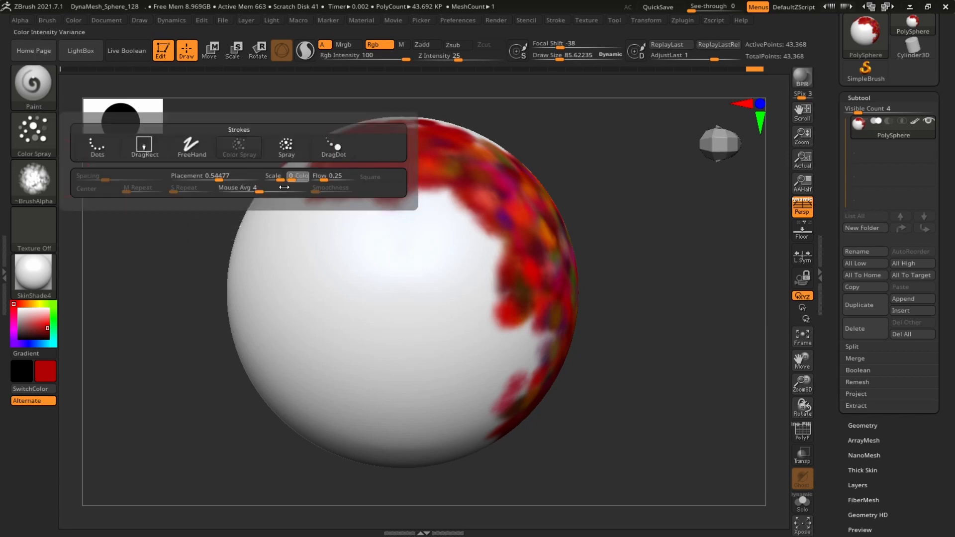
{"action": "mouse_move", "coordinate": [330, 255]}
{"action": "left_mouse_down"}
{"action": "mouse_move", "coordinate": [401, 395]}
{"action": "mouse_move", "coordinate": [341, 204]}
{"action": "mouse_move", "coordinate": [498, 310]}
{"action": "mouse_move", "coordinate": [489, 352]}
{"action": "left_mouse_up"}
{"action": "mouse_move", "coordinate": [681, 230]}
{"action": "left_mouse_down"}
{"action": "mouse_move", "coordinate": [672, 218]}
{"action": "mouse_move", "coordinate": [687, 239]}
{"action": "mouse_move", "coordinate": [674, 228]}
{"action": "left_mouse_up"}
Set the Color variance to 0.25 and spray more red onto the sphere
{"action": "left_click", "coordinate": [37, 135]}
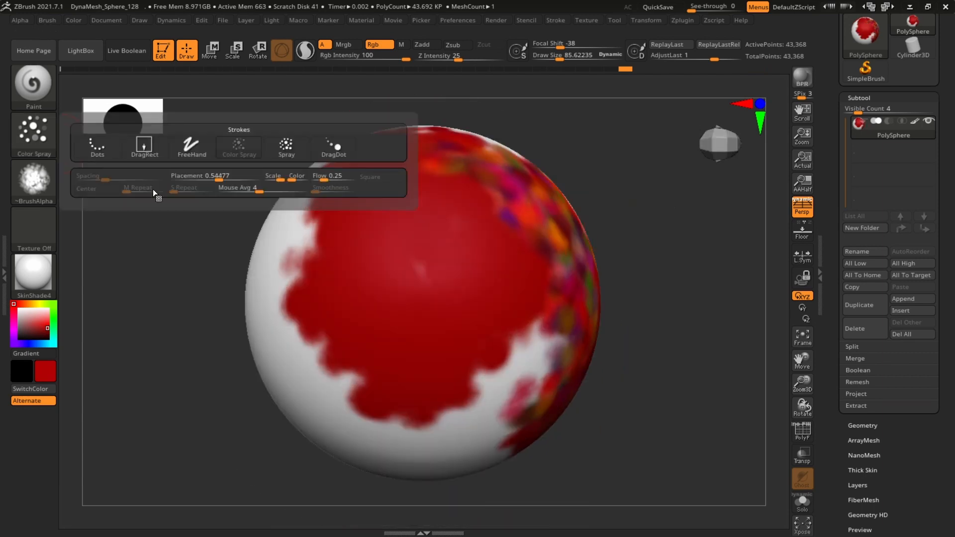
{"action": "left_click", "coordinate": [47, 132]}
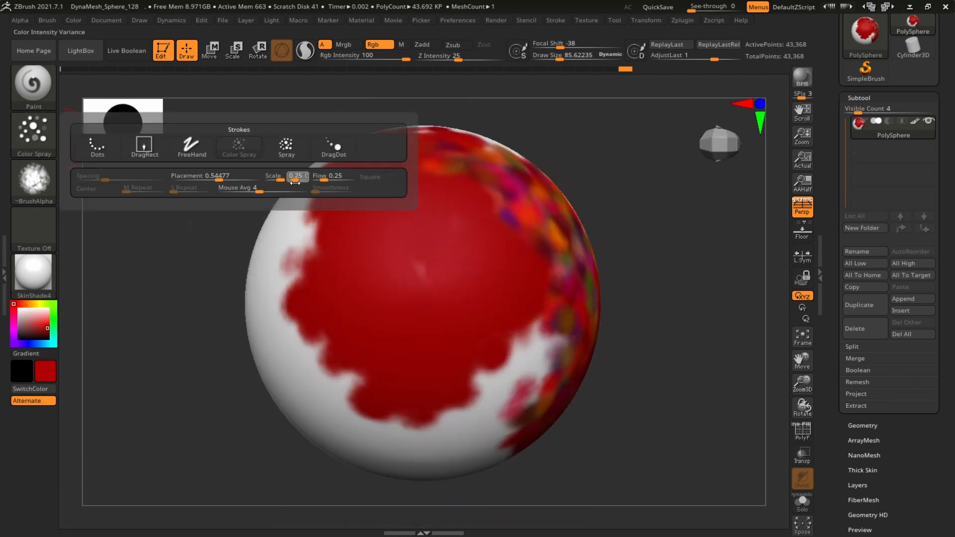
{"action": "mouse_move", "coordinate": [415, 276]}
{"action": "left_mouse_down"}
{"action": "mouse_move", "coordinate": [431, 362]}
{"action": "mouse_move", "coordinate": [438, 197]}
{"action": "left_mouse_up"}
{"action": "mouse_move", "coordinate": [667, 231]}
{"action": "left_mouse_down"}
{"action": "mouse_move", "coordinate": [680, 236]}
{"action": "mouse_move", "coordinate": [646, 234]}
{"action": "mouse_move", "coordinate": [761, 265]}
{"action": "left_mouse_up"}
Switch to the Spray stroke and spray red patches over several sides of the sphere
{"action": "left_click", "coordinate": [33, 134]}
{"action": "left_click", "coordinate": [304, 145]}
{"action": "mouse_move", "coordinate": [343, 256]}
{"action": "left_mouse_down"}
{"action": "mouse_move", "coordinate": [337, 349]}
{"action": "mouse_move", "coordinate": [380, 294]}
{"action": "mouse_move", "coordinate": [343, 254]}
{"action": "left_mouse_up"}
{"action": "left_click", "coordinate": [458, 273]}
{"action": "left_click_drag", "start_coordinate": [633, 214], "coordinate": [650, 160]}
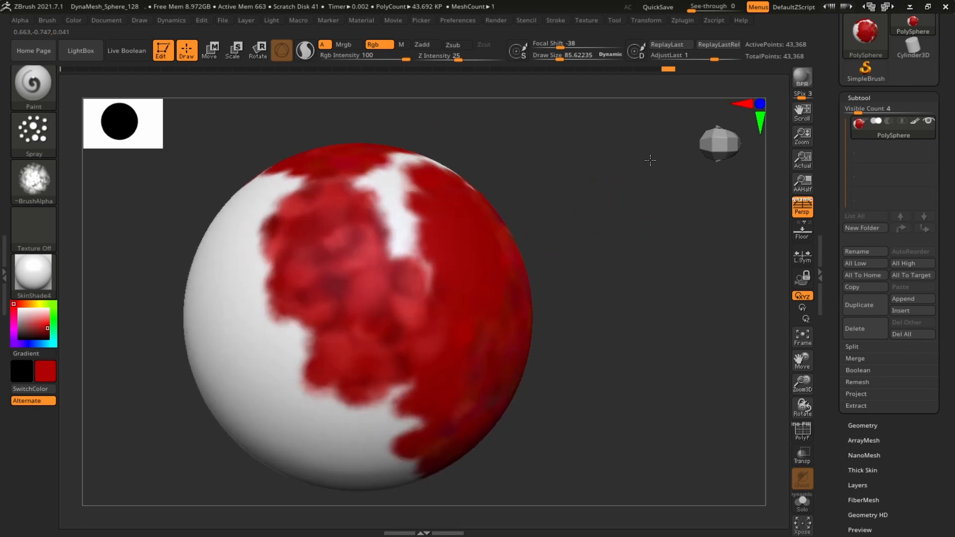
{"action": "left_click_drag", "start_coordinate": [298, 268], "coordinate": [345, 449]}
{"action": "mouse_move", "coordinate": [615, 293]}
{"action": "left_mouse_down", "text": "alt"}
{"action": "mouse_move", "coordinate": [637, 226]}
{"action": "mouse_move", "coordinate": [625, 187]}
{"action": "left_mouse_up", "text": "alt"}
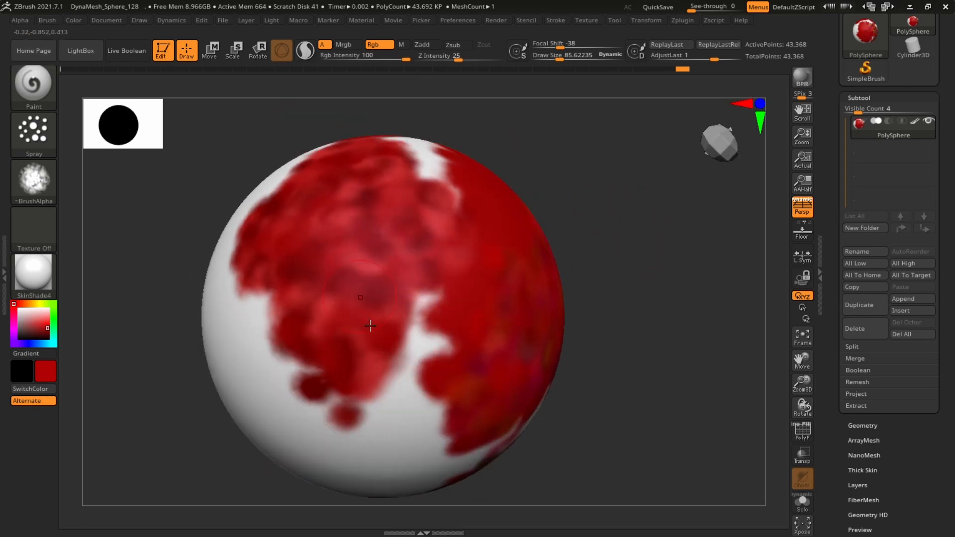
{"action": "left_click_drag", "start_coordinate": [671, 216], "coordinate": [637, 241]}
{"action": "left_click_drag", "start_coordinate": [731, 217], "coordinate": [706, 239]}
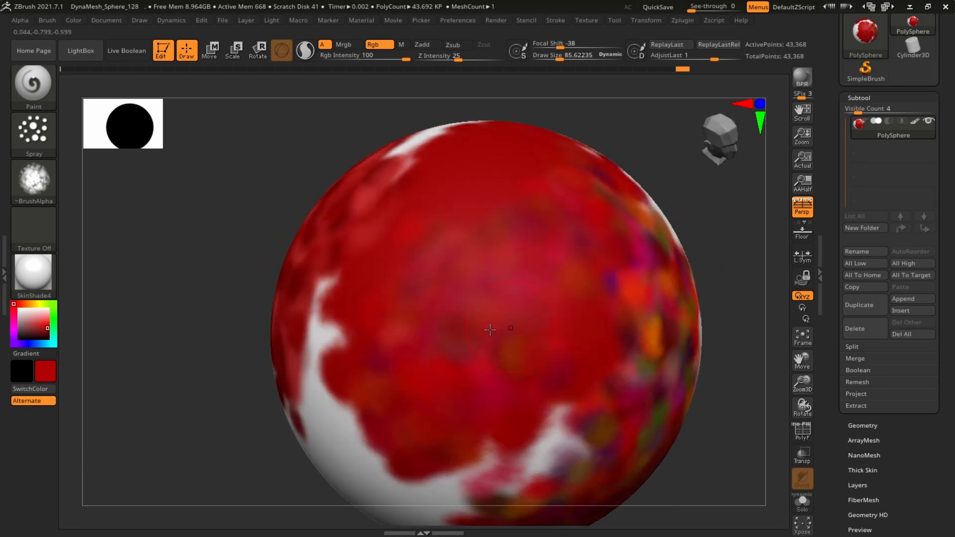
{"action": "mouse_move", "coordinate": [734, 196]}
{"action": "left_mouse_down"}
{"action": "mouse_move", "coordinate": [646, 236]}
{"action": "mouse_move", "coordinate": [715, 202]}
{"action": "left_mouse_up"}
{"action": "left_click", "coordinate": [45, 136]}
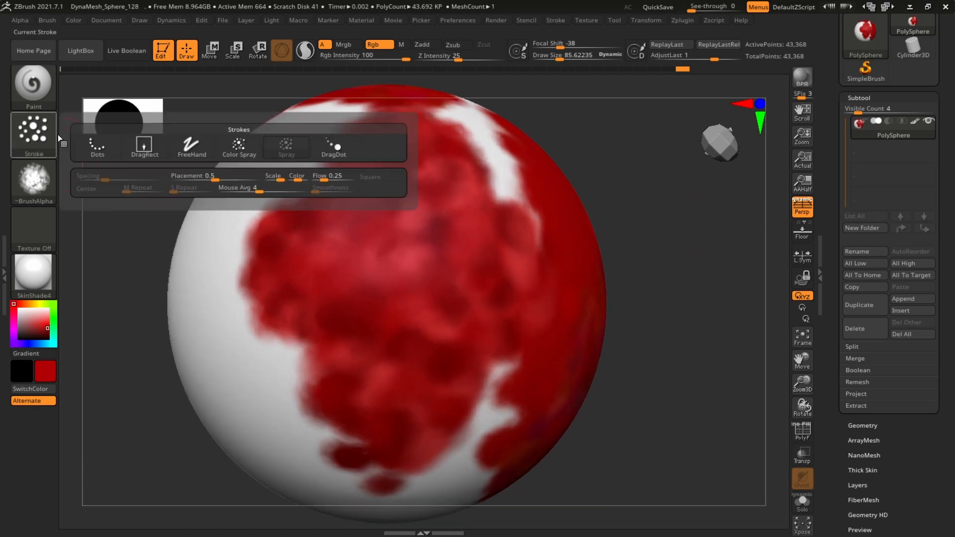
{"action": "left_click", "coordinate": [290, 157]}
{"action": "mouse_move", "coordinate": [264, 323]}
{"action": "left_mouse_down"}
{"action": "mouse_move", "coordinate": [285, 402]}
{"action": "mouse_move", "coordinate": [234, 199]}
{"action": "mouse_move", "coordinate": [307, 244]}
{"action": "left_mouse_up"}
{"action": "mouse_move", "coordinate": [703, 267]}
{"action": "left_mouse_down"}
{"action": "mouse_move", "coordinate": [587, 226]}
{"action": "mouse_move", "coordinate": [646, 261]}
{"action": "mouse_move", "coordinate": [701, 272]}
{"action": "left_mouse_up"}
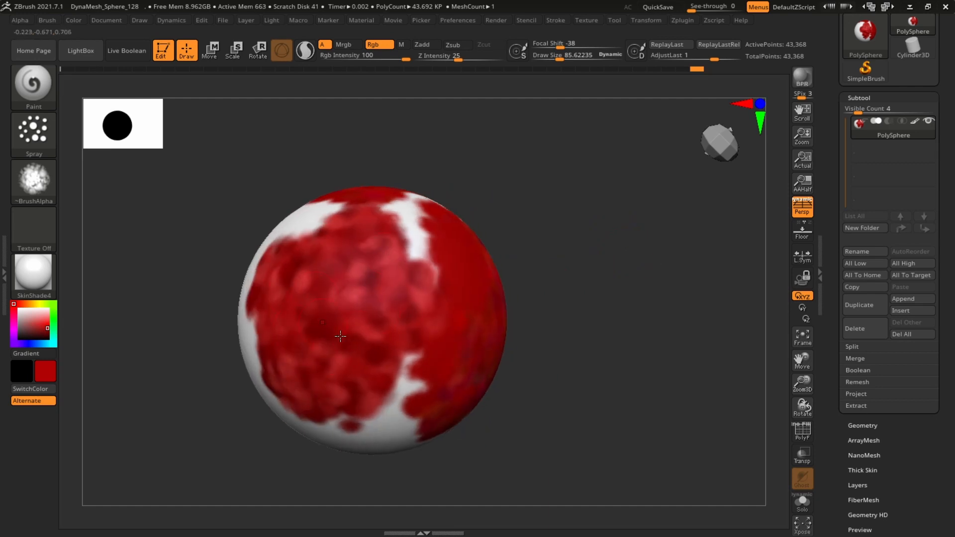
{"action": "left_click_drag", "start_coordinate": [638, 225], "coordinate": [555, 290]}
Switch to the DragDot stroke and place red dots across the sphere
{"action": "left_click", "coordinate": [34, 135]}
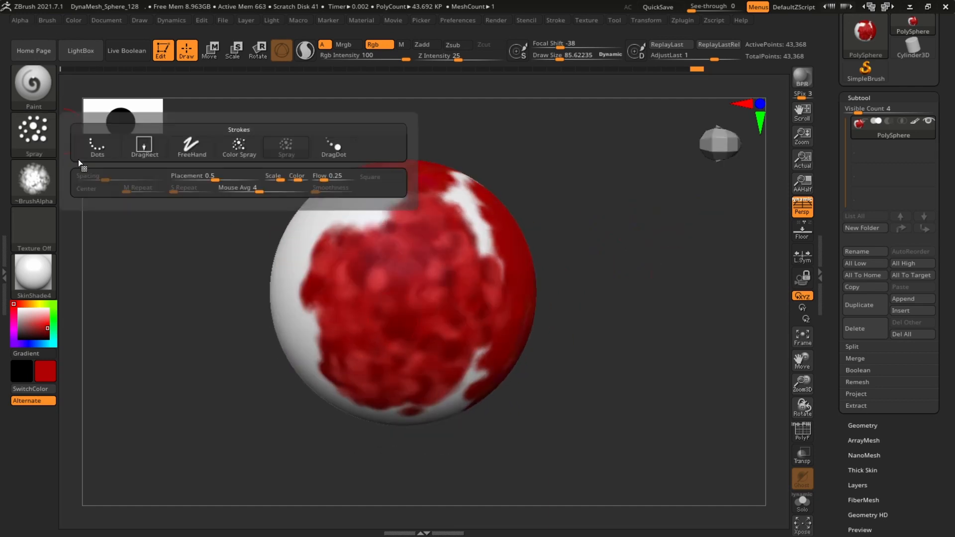
{"action": "left_click", "coordinate": [332, 154]}
{"action": "left_click_drag", "start_coordinate": [334, 148], "coordinate": [375, 219]}
{"action": "mouse_move", "coordinate": [236, 197]}
{"action": "left_mouse_down"}
{"action": "mouse_move", "coordinate": [220, 229]}
{"action": "mouse_move", "coordinate": [237, 363]}
{"action": "left_mouse_up"}
{"action": "left_click_drag", "start_coordinate": [562, 218], "coordinate": [635, 194]}
{"action": "left_click_drag", "start_coordinate": [274, 197], "coordinate": [300, 299]}
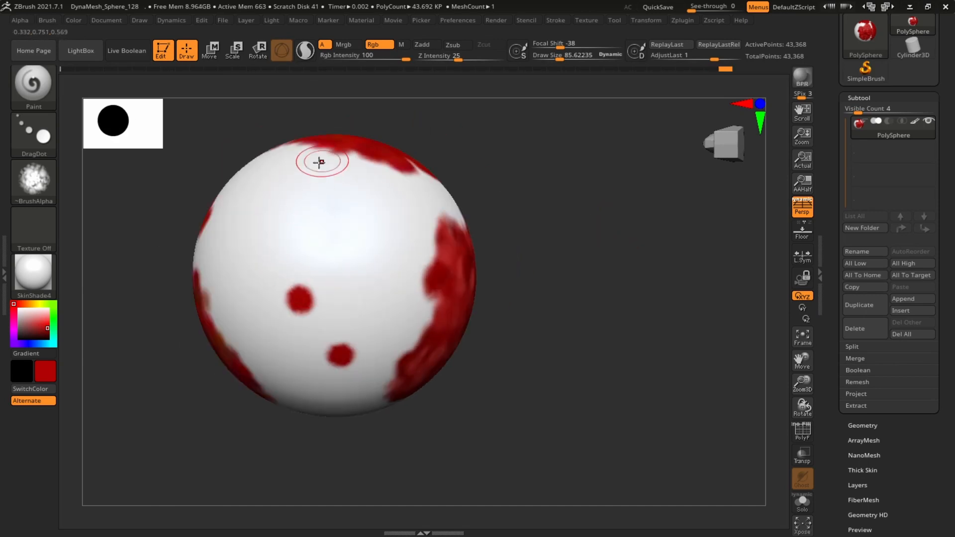
{"action": "left_click_drag", "start_coordinate": [364, 251], "coordinate": [395, 265]}
{"action": "left_click_drag", "start_coordinate": [274, 209], "coordinate": [350, 227]}
{"action": "left_click_drag", "start_coordinate": [343, 174], "coordinate": [345, 252]}
{"action": "left_click_drag", "start_coordinate": [252, 195], "coordinate": [239, 249]}
{"action": "left_click_drag", "start_coordinate": [294, 202], "coordinate": [270, 233]}
{"action": "left_click_drag", "start_coordinate": [381, 199], "coordinate": [411, 219]}
{"action": "left_click_drag", "start_coordinate": [567, 258], "coordinate": [586, 210]}
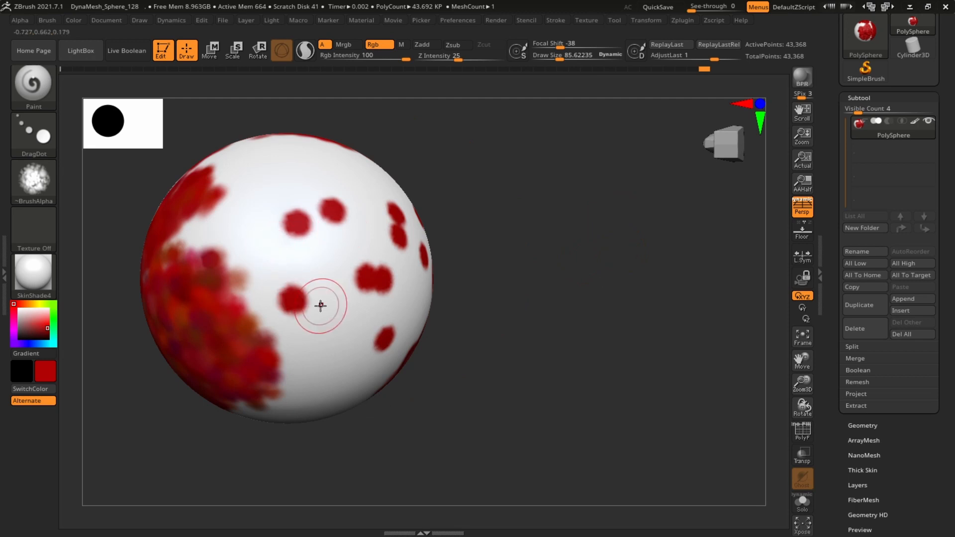
Switch to the DragRect stroke and drag red alpha stamps onto the sphere
{"action": "left_click", "coordinate": [34, 135]}
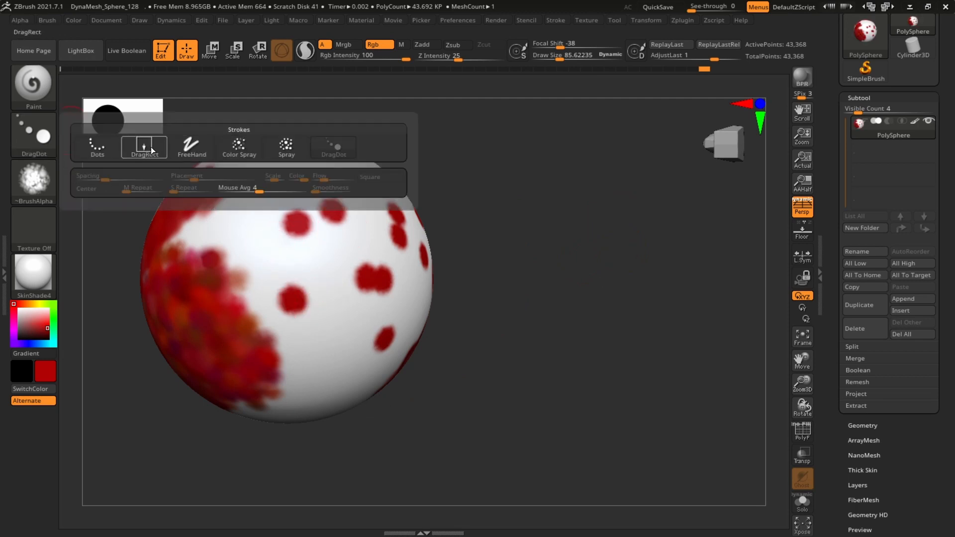
{"action": "mouse_move", "coordinate": [147, 152]}
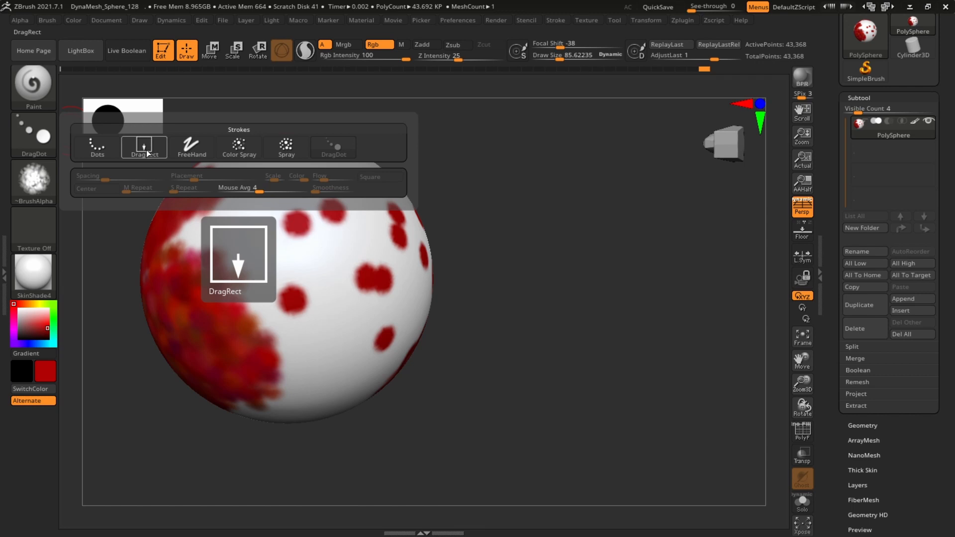
{"action": "left_click", "coordinate": [148, 148]}
{"action": "left_click_drag", "start_coordinate": [257, 237], "coordinate": [296, 330]}
{"action": "mouse_move", "coordinate": [554, 239]}
{"action": "left_mouse_down", "text": "alt"}
{"action": "mouse_move", "coordinate": [624, 230]}
{"action": "mouse_move", "coordinate": [552, 198]}
{"action": "left_mouse_up", "text": "alt"}
{"action": "left_click_drag", "start_coordinate": [388, 336], "coordinate": [421, 411]}
{"action": "left_click_drag", "start_coordinate": [520, 253], "coordinate": [532, 333]}
{"action": "mouse_move", "coordinate": [634, 318]}
{"action": "left_mouse_down", "text": "alt"}
{"action": "mouse_move", "coordinate": [627, 229]}
{"action": "mouse_move", "coordinate": [679, 276]}
{"action": "mouse_move", "coordinate": [694, 258]}
{"action": "mouse_move", "coordinate": [619, 247]}
{"action": "left_mouse_up", "text": "alt"}
{"action": "left_click_drag", "start_coordinate": [741, 229], "coordinate": [684, 213]}
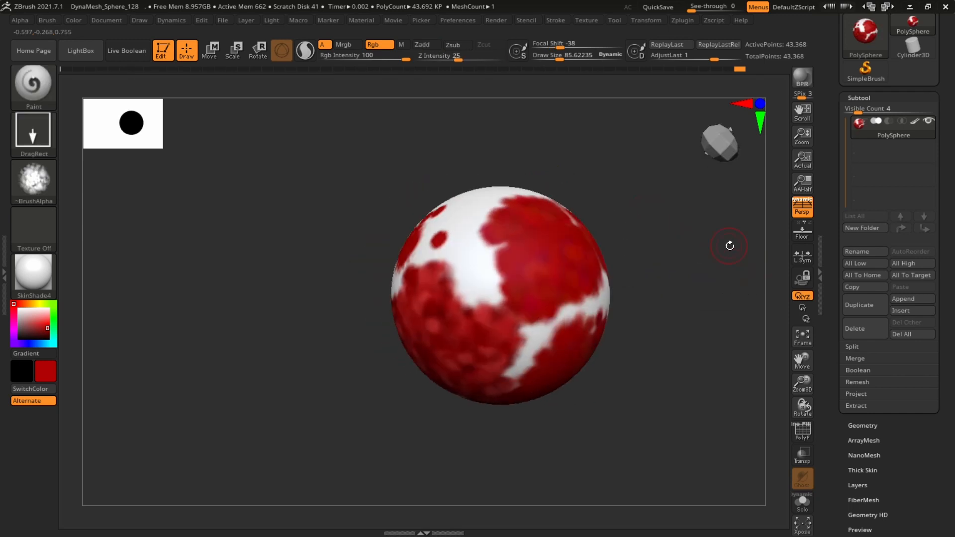
Sample an orange colour from the painted sphere as the main colour
{"action": "left_click_drag", "start_coordinate": [729, 246], "coordinate": [674, 240]}
{"action": "left_click", "coordinate": [722, 130]}
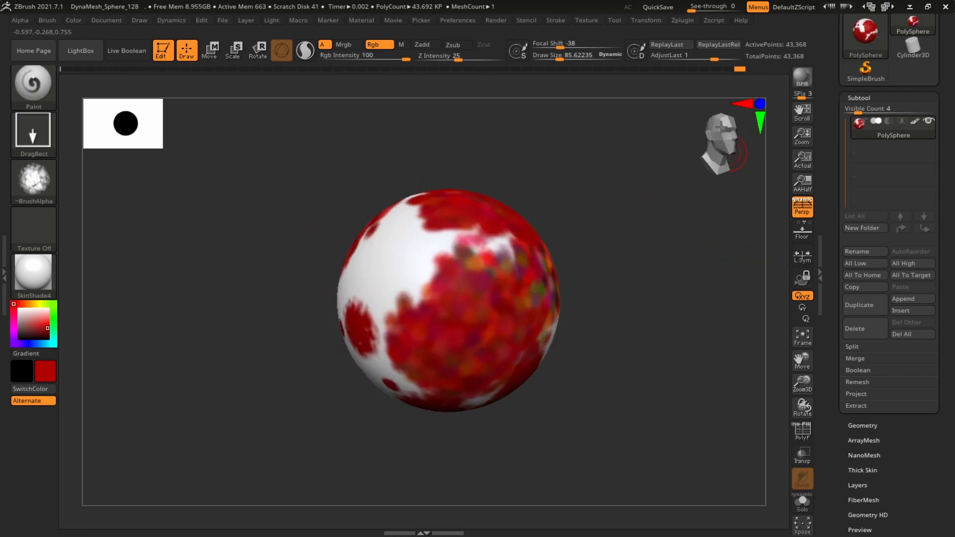
{"action": "left_click", "coordinate": [721, 127]}
{"action": "left_click_drag", "start_coordinate": [740, 213], "coordinate": [679, 263], "text": "alt"}
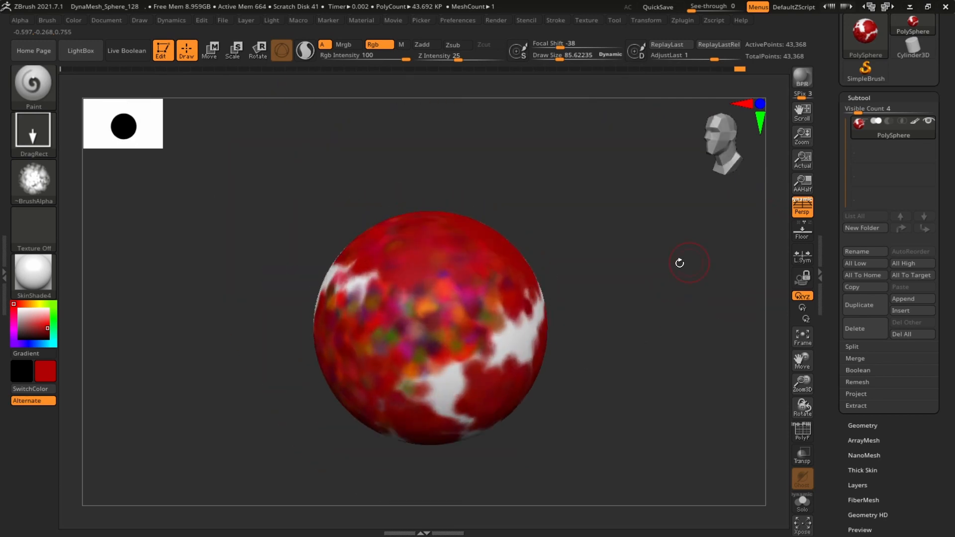
{"action": "left_click_drag", "start_coordinate": [711, 301], "coordinate": [693, 254]}
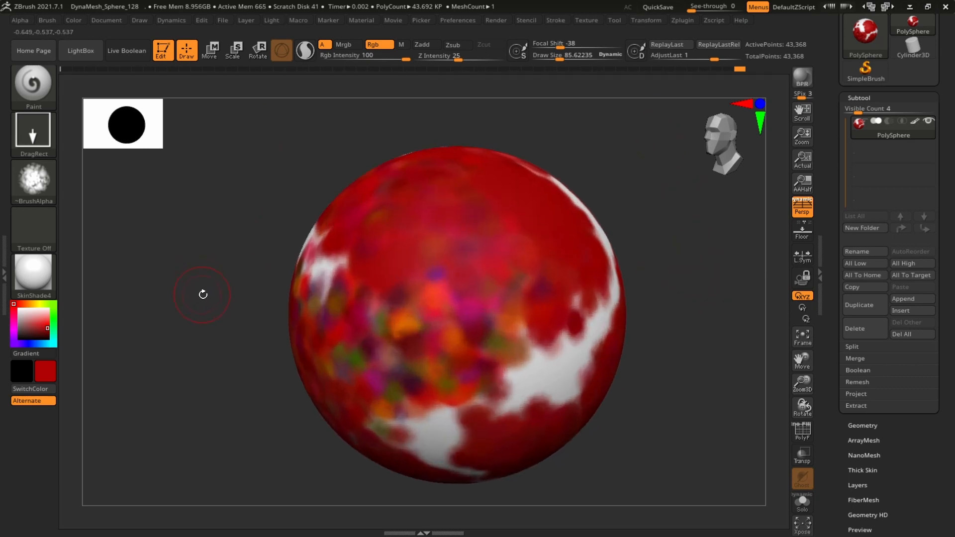
{"action": "left_click_drag", "start_coordinate": [686, 293], "coordinate": [687, 260]}
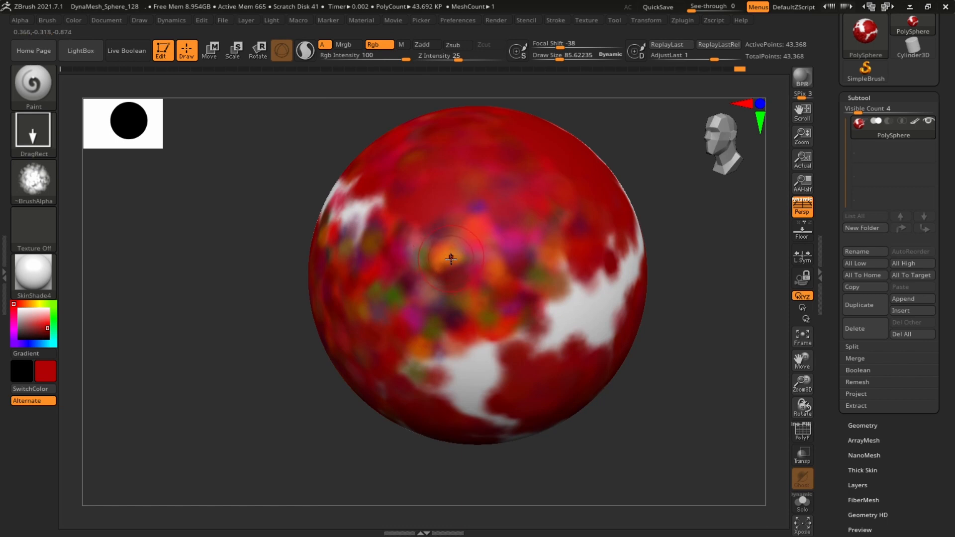
{"action": "key", "text": "c"}
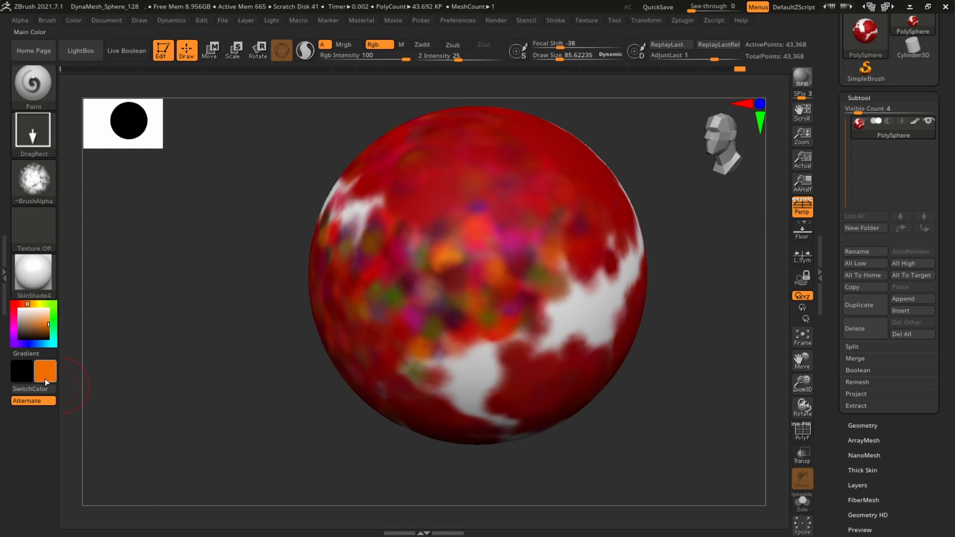
Switch to the FreeHand stroke and paint orange and magenta strokes on the sphere
{"action": "left_click", "coordinate": [27, 145]}
{"action": "left_click", "coordinate": [191, 142]}
{"action": "mouse_move", "coordinate": [514, 168]}
{"action": "left_mouse_down"}
{"action": "mouse_move", "coordinate": [589, 258]}
{"action": "mouse_move", "coordinate": [574, 332]}
{"action": "left_mouse_up"}
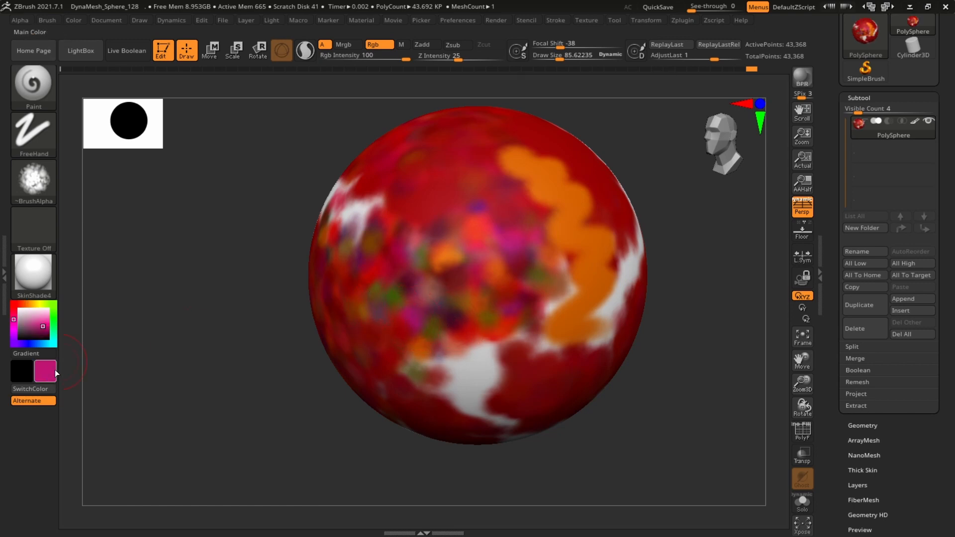
{"action": "mouse_move", "coordinate": [430, 188]}
{"action": "left_mouse_down"}
{"action": "mouse_move", "coordinate": [463, 184]}
{"action": "mouse_move", "coordinate": [547, 236]}
{"action": "mouse_move", "coordinate": [552, 275]}
{"action": "left_mouse_up"}
{"action": "right_click_drag", "start_coordinate": [433, 406], "coordinate": [449, 365]}
Sample colours from the sphere and paint olive and pink patches with them
{"action": "key", "text": "c"}
{"action": "left_click_drag", "start_coordinate": [432, 189], "coordinate": [541, 307]}
{"action": "left_click_drag", "start_coordinate": [396, 200], "coordinate": [514, 301]}
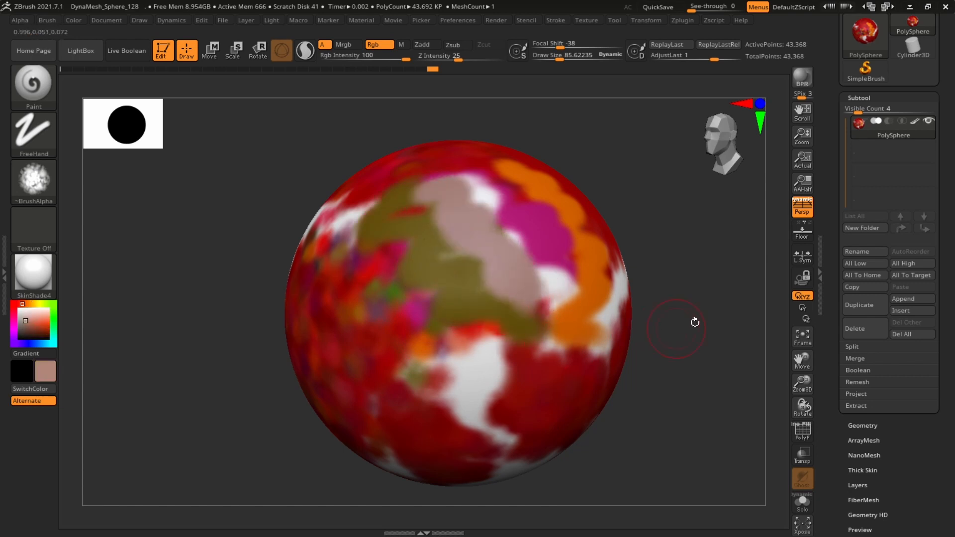
Paint dark red strokes over parts of the coloured patches
{"action": "mouse_move", "coordinate": [695, 322]}
{"action": "left_mouse_down"}
{"action": "mouse_move", "coordinate": [442, 328]}
{"action": "mouse_move", "coordinate": [402, 302]}
{"action": "mouse_move", "coordinate": [505, 373]}
{"action": "left_mouse_up"}
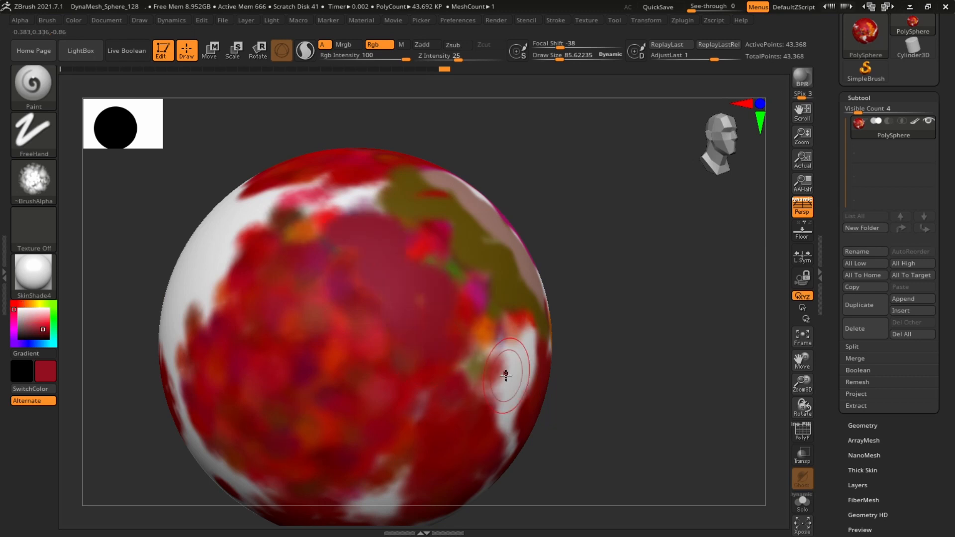
{"action": "left_click_drag", "start_coordinate": [597, 343], "coordinate": [578, 244], "text": "alt"}
{"action": "mouse_move", "coordinate": [667, 262]}
{"action": "left_mouse_down"}
{"action": "mouse_move", "coordinate": [644, 206]}
{"action": "mouse_move", "coordinate": [641, 298]}
{"action": "mouse_move", "coordinate": [703, 267]}
{"action": "left_mouse_up"}
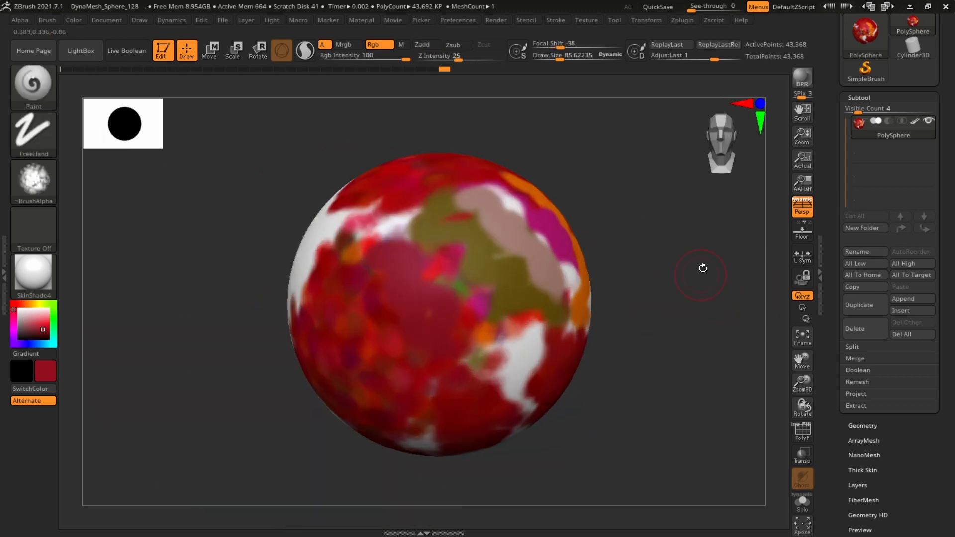
{"action": "mouse_move", "coordinate": [703, 323]}
{"action": "left_mouse_down"}
{"action": "mouse_move", "coordinate": [697, 298]}
{"action": "mouse_move", "coordinate": [618, 256]}
{"action": "mouse_move", "coordinate": [716, 282]}
{"action": "left_mouse_up"}
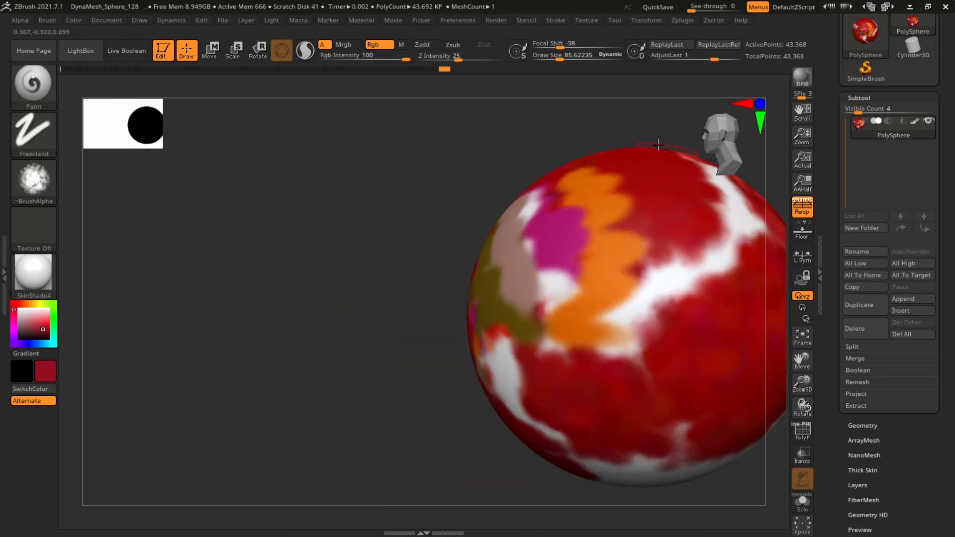
{"action": "mouse_move", "coordinate": [514, 133]}
{"action": "left_mouse_down", "text": "alt"}
{"action": "mouse_move", "coordinate": [470, 162]}
{"action": "mouse_move", "coordinate": [665, 249]}
{"action": "mouse_move", "coordinate": [682, 247]}
{"action": "mouse_move", "coordinate": [696, 265]}
{"action": "mouse_move", "coordinate": [656, 202]}
{"action": "mouse_move", "coordinate": [709, 271]}
{"action": "mouse_move", "coordinate": [691, 285]}
{"action": "mouse_move", "coordinate": [725, 308]}
{"action": "left_mouse_up", "text": "alt"}
Increase Draw Size to about 151 and paint broad dark red strokes over the sphere
{"action": "key", "text": "s"}
{"action": "left_click_drag", "start_coordinate": [417, 248], "coordinate": [425, 248]}
{"action": "left_click_drag", "start_coordinate": [567, 231], "coordinate": [642, 229]}
{"action": "left_click_drag", "start_coordinate": [641, 228], "coordinate": [592, 214], "text": "alt"}
{"action": "mouse_move", "coordinate": [362, 217]}
{"action": "left_mouse_down"}
{"action": "mouse_move", "coordinate": [380, 225]}
{"action": "mouse_move", "coordinate": [382, 336]}
{"action": "left_mouse_up"}
{"action": "left_click_drag", "start_coordinate": [596, 343], "coordinate": [540, 303]}
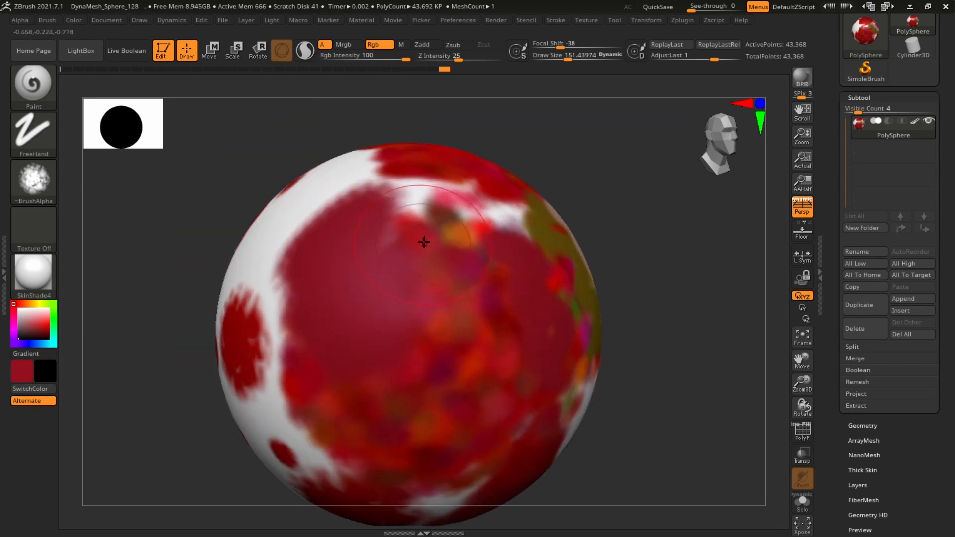
Paint a large black patch over the middle of the sphere
{"action": "mouse_move", "coordinate": [424, 242]}
{"action": "left_mouse_down", "text": "alt"}
{"action": "mouse_move", "coordinate": [469, 363]}
{"action": "mouse_move", "coordinate": [438, 438]}
{"action": "left_mouse_up", "text": "alt"}
{"action": "left_click_drag", "start_coordinate": [688, 298], "coordinate": [749, 296]}
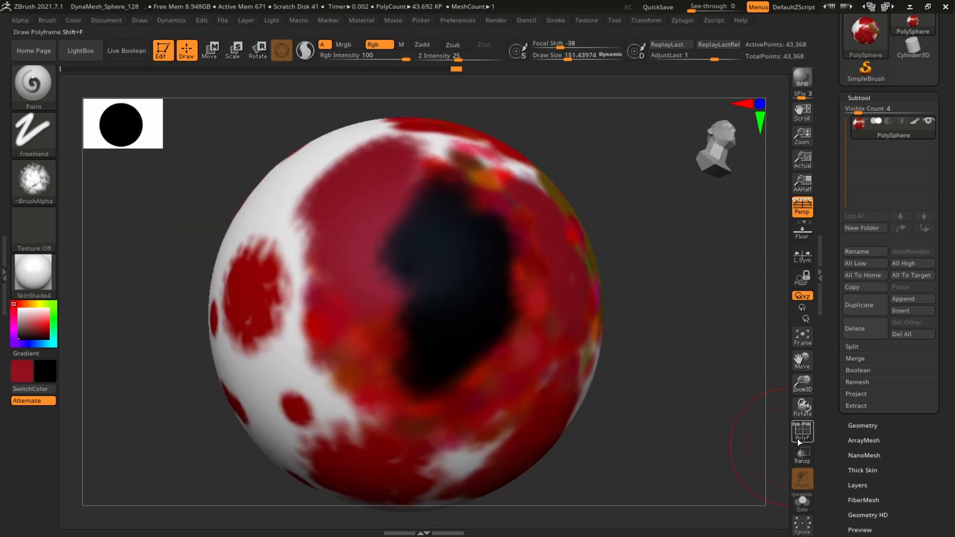
{"action": "left_click", "coordinate": [798, 442]}
{"action": "left_click_drag", "start_coordinate": [661, 380], "coordinate": [782, 386], "text": "alt"}
{"action": "left_click_drag", "start_coordinate": [756, 215], "coordinate": [771, 209], "text": "alt"}
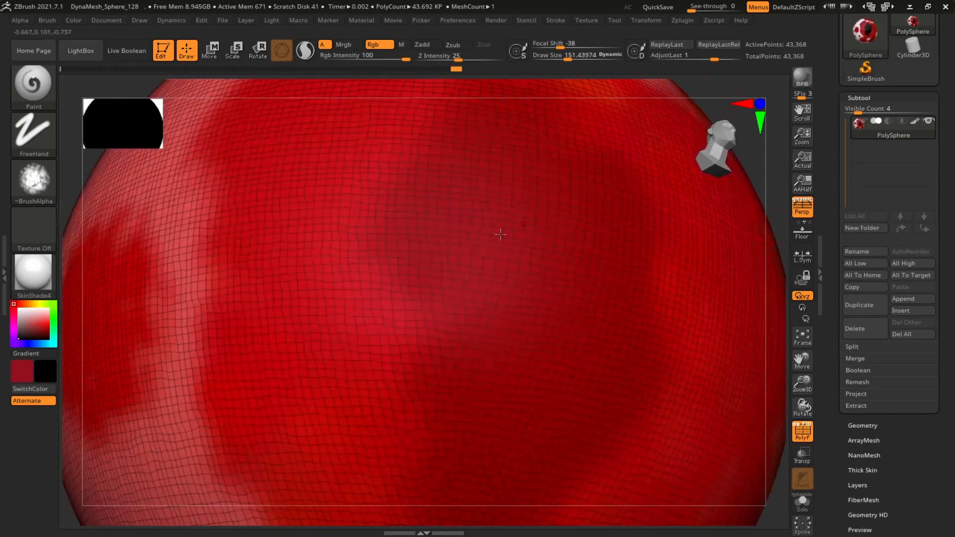
{"action": "left_click_drag", "start_coordinate": [778, 169], "coordinate": [770, 214]}
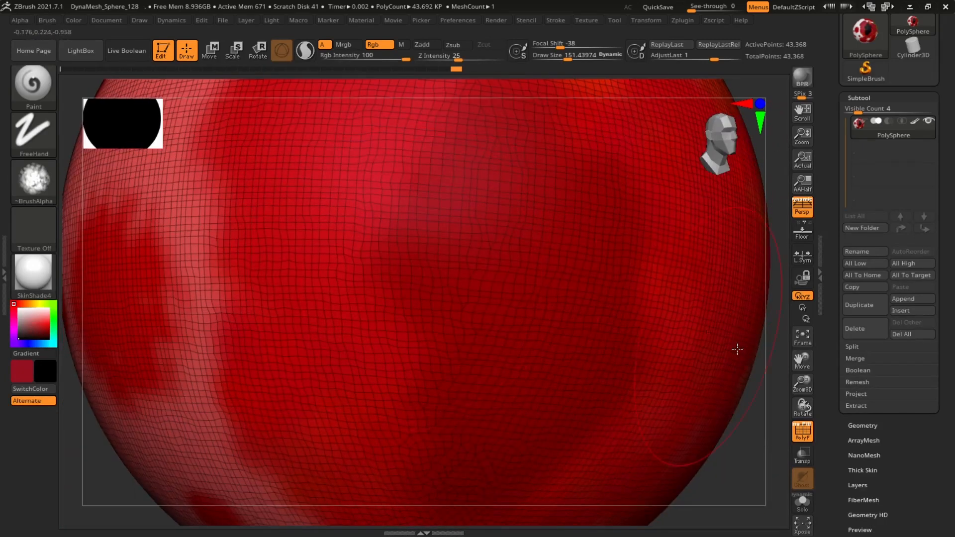
{"action": "left_click_drag", "start_coordinate": [752, 442], "coordinate": [663, 342], "text": "alt"}
Append a Sphere3D subtool, hide the PolySphere and select the new sphere subtool
{"action": "left_click", "coordinate": [907, 303]}
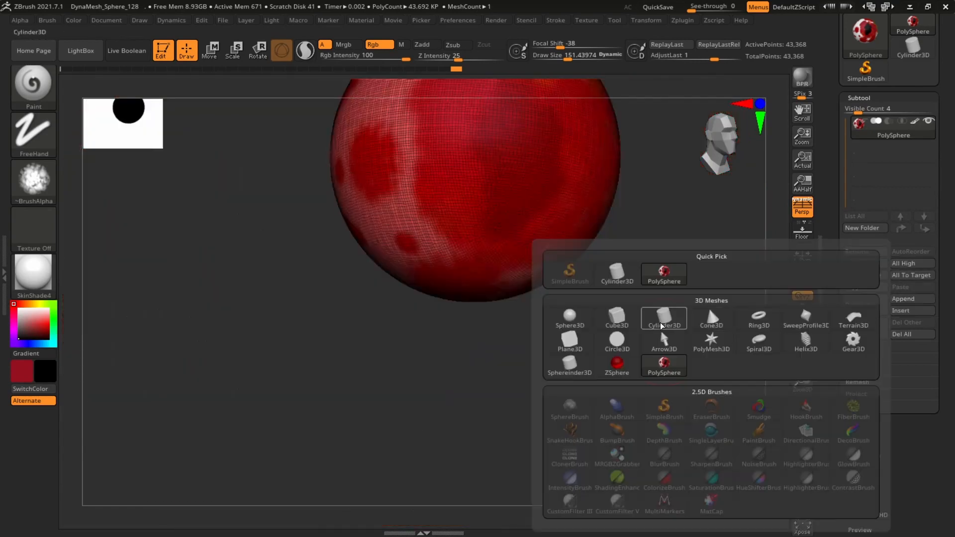
{"action": "left_click", "coordinate": [589, 320]}
{"action": "left_click", "coordinate": [928, 122]}
{"action": "left_click", "coordinate": [910, 157]}
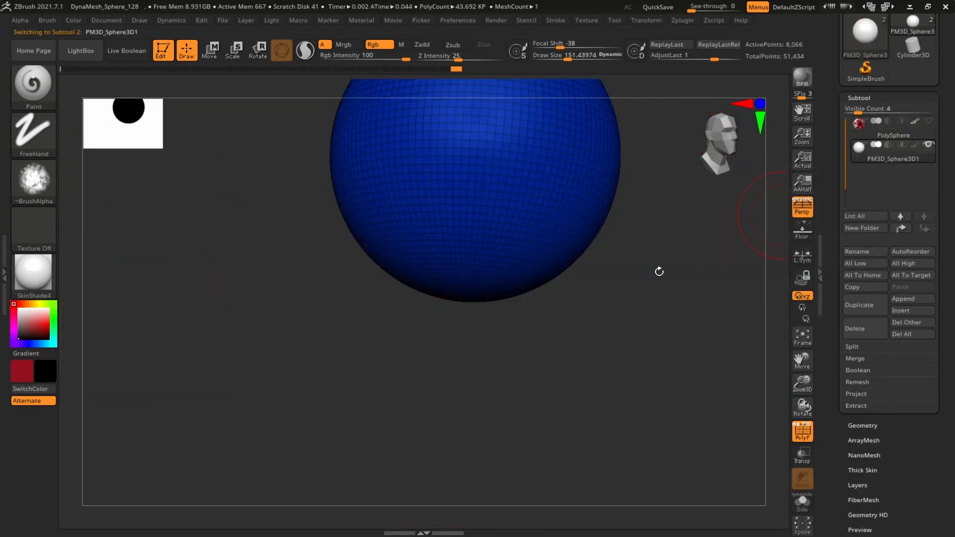
Fill the new sphere with white using FillObject
{"action": "left_click_drag", "start_coordinate": [658, 270], "coordinate": [673, 371], "text": "alt"}
{"action": "left_click", "coordinate": [802, 434]}
{"action": "left_click_drag", "start_coordinate": [693, 254], "coordinate": [680, 452]}
{"action": "left_click_drag", "start_coordinate": [22, 313], "coordinate": [16, 298]}
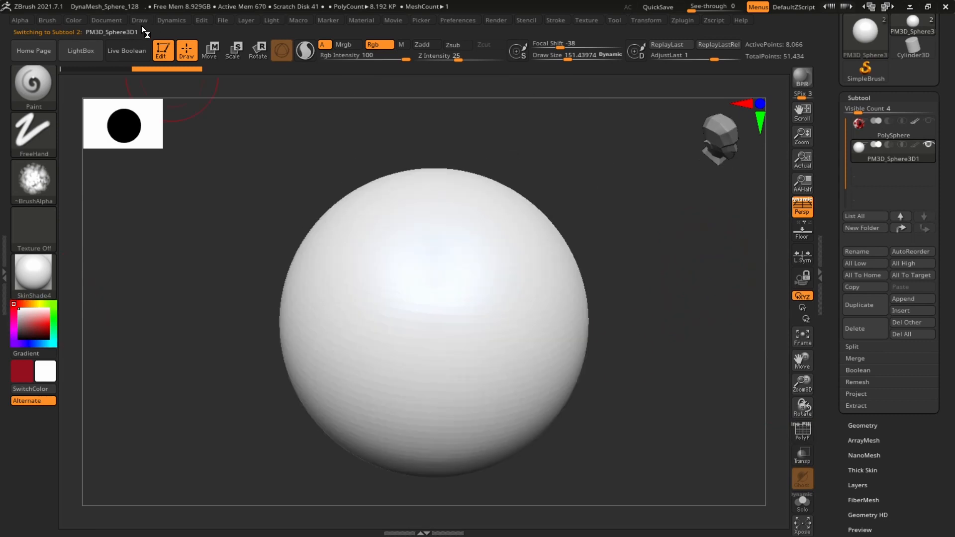
{"action": "left_click", "coordinate": [73, 20]}
{"action": "left_click", "coordinate": [111, 244]}
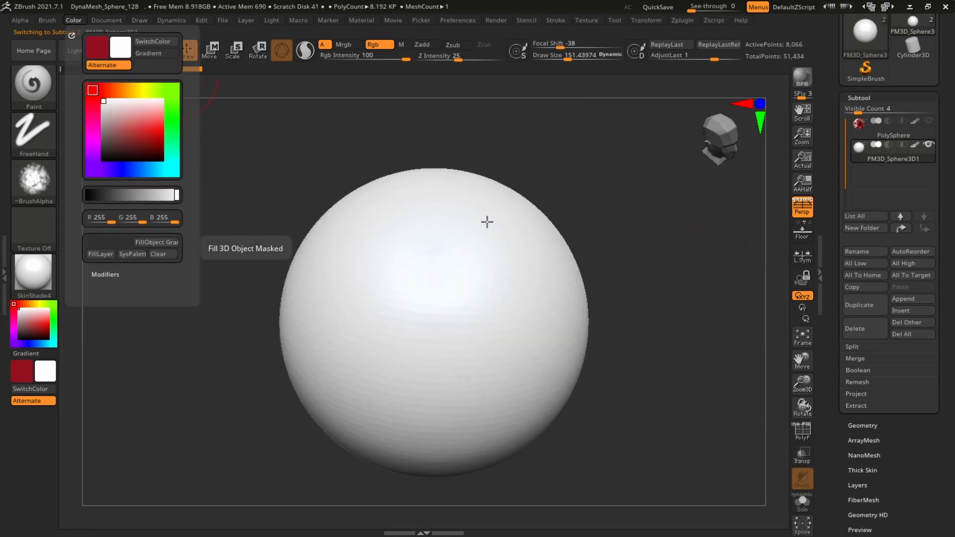
{"action": "key", "text": "f"}
{"action": "left_click", "coordinate": [802, 432]}
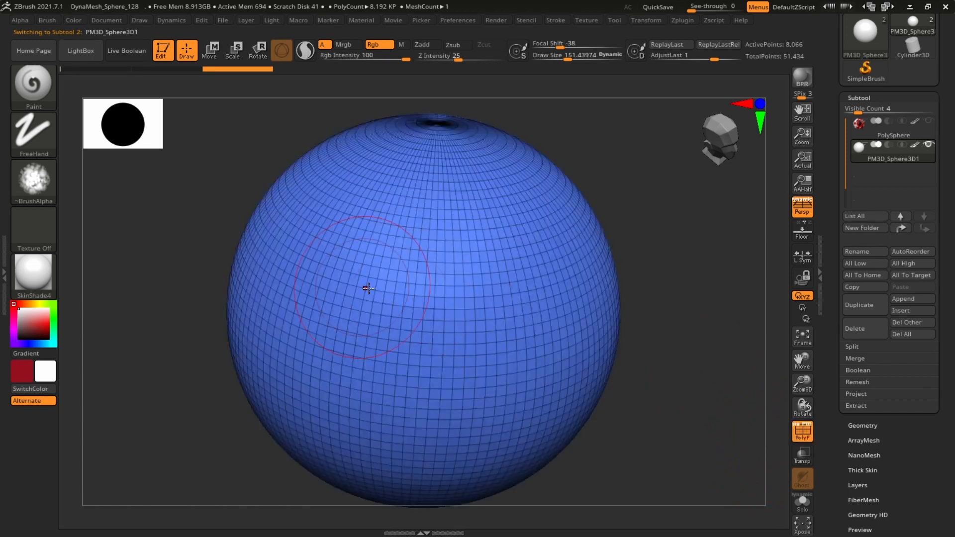
{"action": "left_click", "coordinate": [803, 434]}
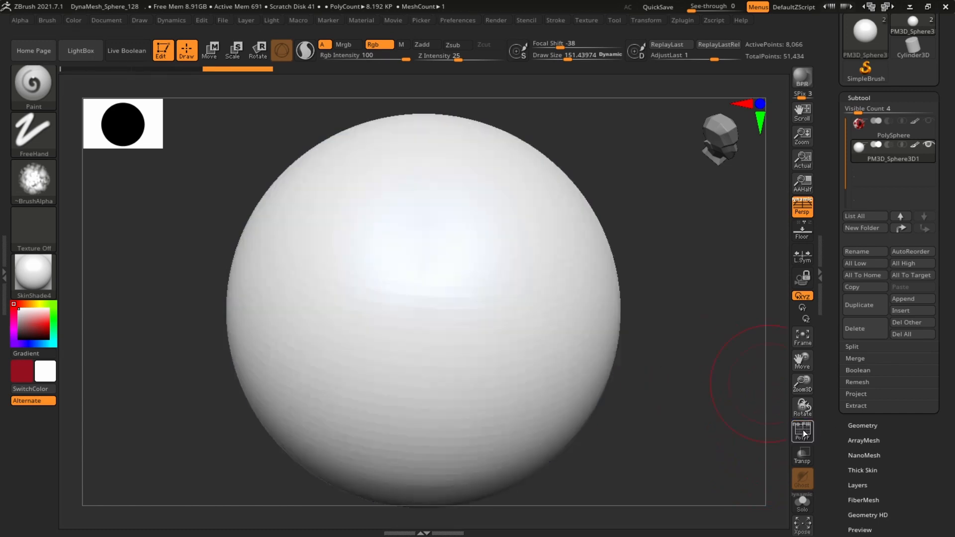
Pick a bright red, paint a red blob on the new sphere and reduce Draw Size to about 41.6
{"action": "left_click_drag", "start_coordinate": [689, 363], "coordinate": [696, 343], "text": "alt"}
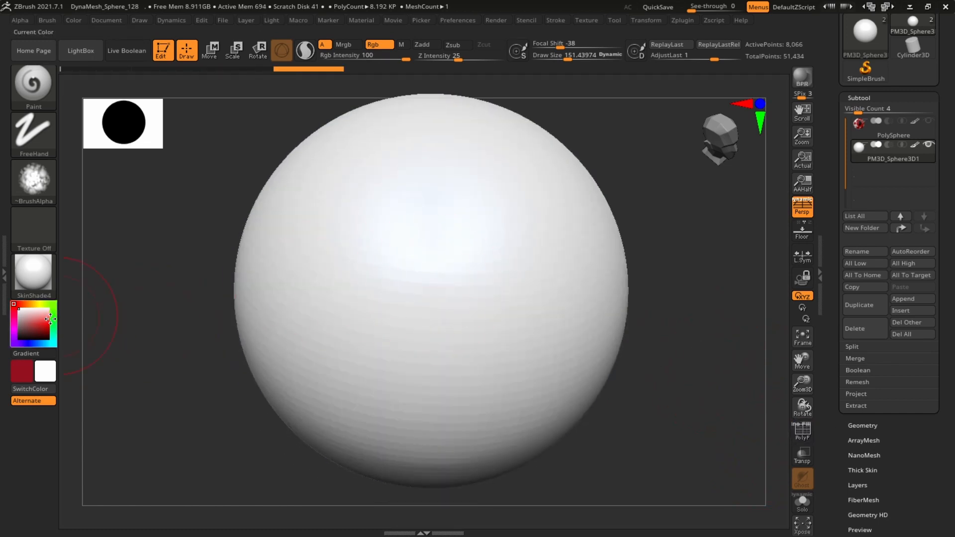
{"action": "mouse_move", "coordinate": [432, 234]}
{"action": "left_mouse_down"}
{"action": "mouse_move", "coordinate": [375, 324]}
{"action": "mouse_move", "coordinate": [386, 298]}
{"action": "mouse_move", "coordinate": [365, 229]}
{"action": "left_mouse_up"}
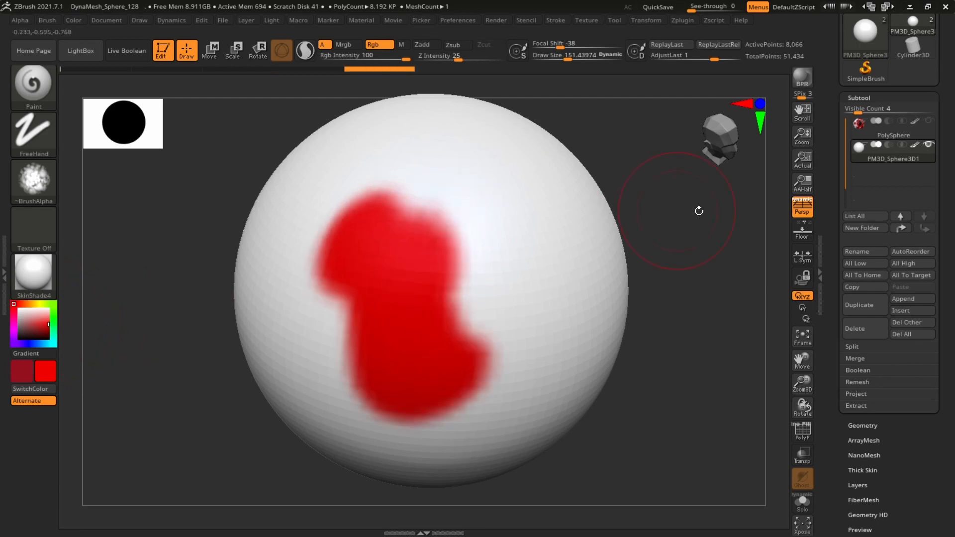
{"action": "mouse_move", "coordinate": [697, 209]}
{"action": "left_mouse_down", "text": "alt"}
{"action": "mouse_move", "coordinate": [756, 209]}
{"action": "mouse_move", "coordinate": [769, 180]}
{"action": "left_mouse_up", "text": "alt"}
{"action": "key", "text": "s"}
{"action": "left_click_drag", "start_coordinate": [467, 309], "coordinate": [450, 310]}
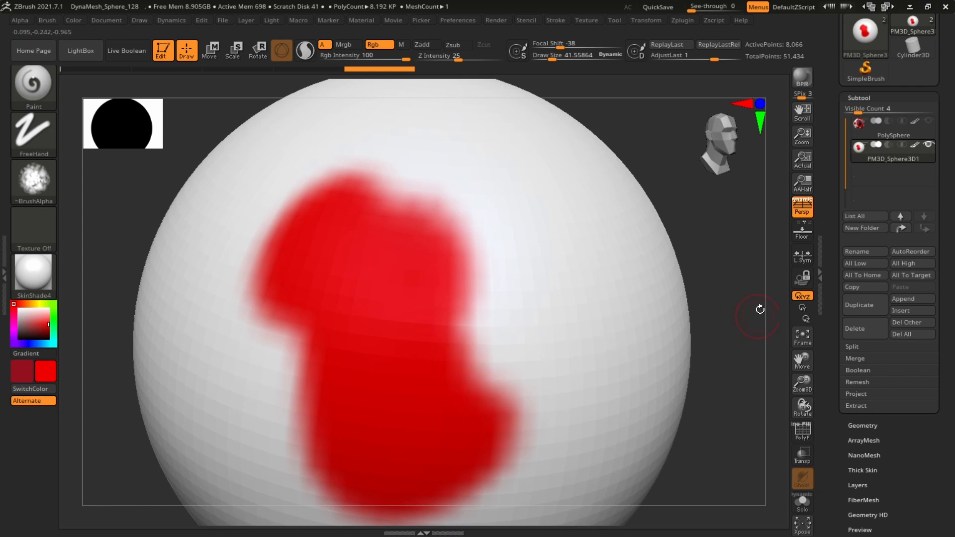
Examine the painted patch up close with polyframe toggled on and off
{"action": "left_click_drag", "start_coordinate": [759, 309], "coordinate": [783, 398]}
{"action": "left_click", "coordinate": [802, 433]}
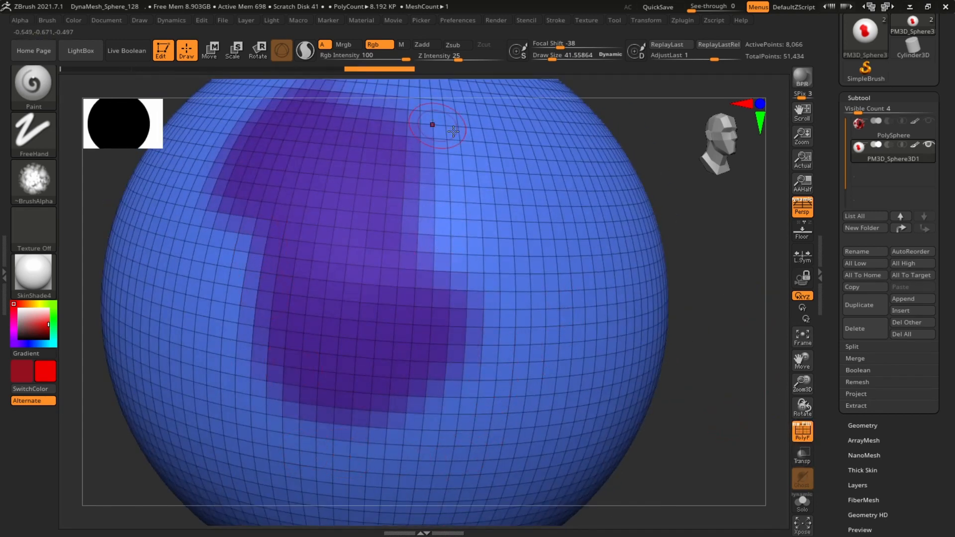
{"action": "mouse_move", "coordinate": [754, 260]}
{"action": "left_mouse_down"}
{"action": "mouse_move", "coordinate": [752, 249]}
{"action": "mouse_move", "coordinate": [774, 238]}
{"action": "mouse_move", "coordinate": [775, 207]}
{"action": "left_mouse_up"}
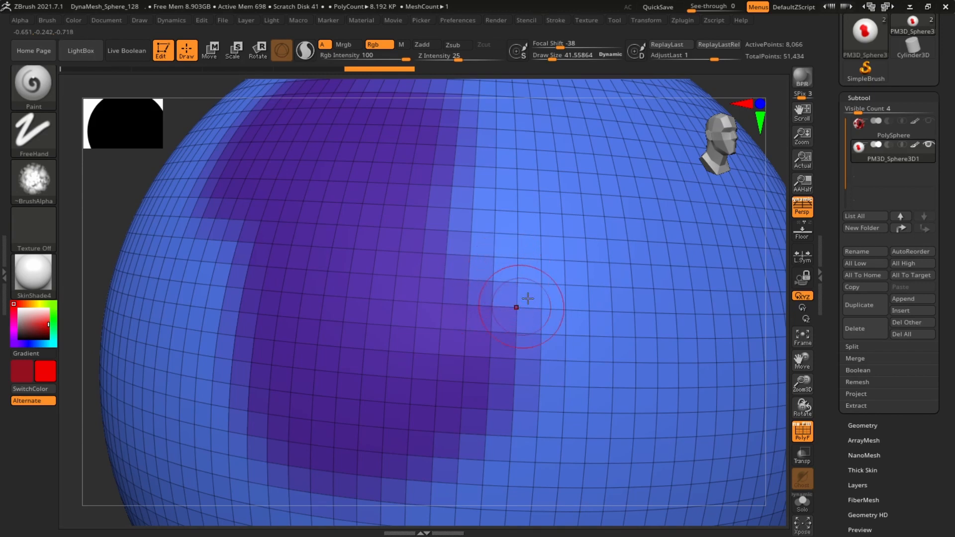
{"action": "left_click_drag", "start_coordinate": [774, 148], "coordinate": [668, 205]}
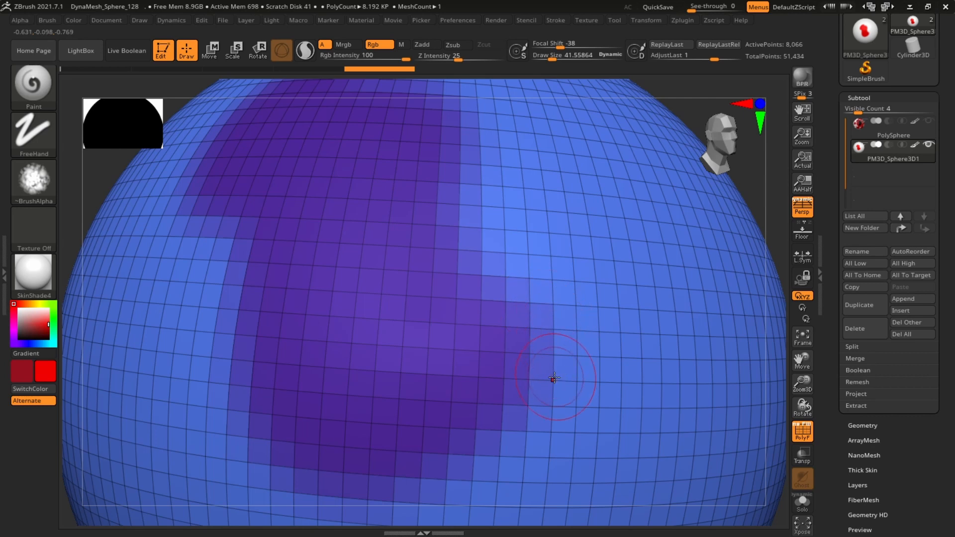
{"action": "right_click_drag", "start_coordinate": [615, 192], "coordinate": [612, 144], "text": "alt"}
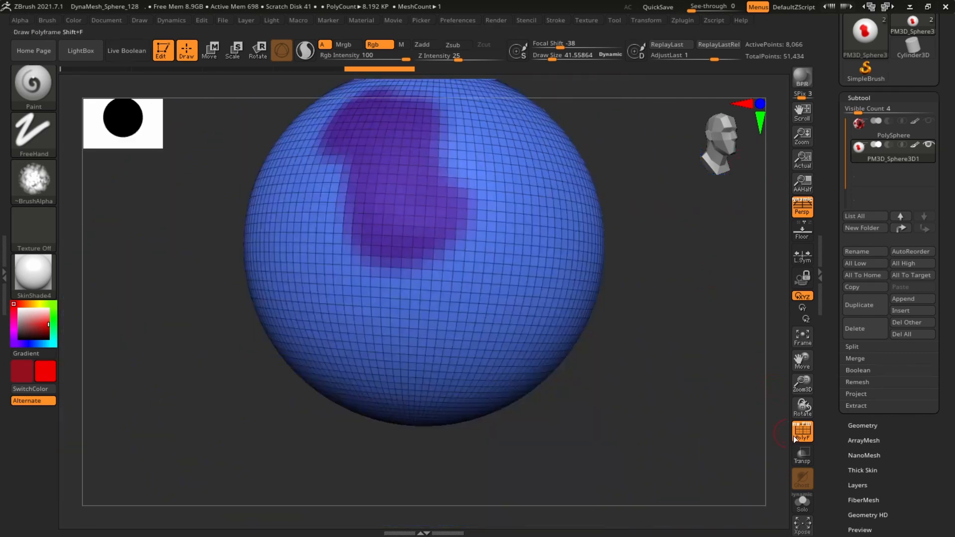
{"action": "left_click", "coordinate": [797, 434]}
{"action": "right_click_drag", "start_coordinate": [723, 378], "coordinate": [757, 381], "text": "alt"}
{"action": "right_click_drag", "start_coordinate": [753, 269], "coordinate": [719, 301], "text": "alt"}
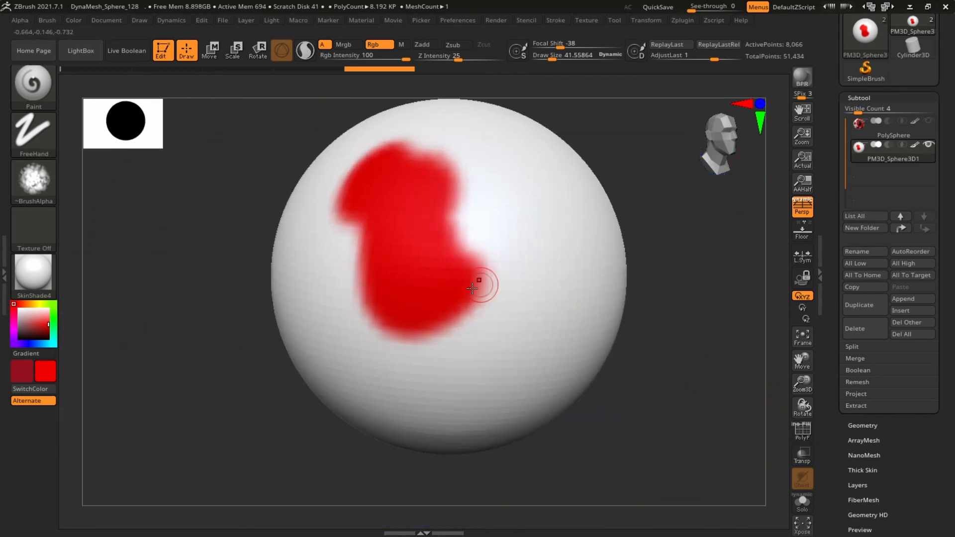
Divide the sphere three times to reach subdivision level 4
{"action": "left_click", "coordinate": [865, 426]}
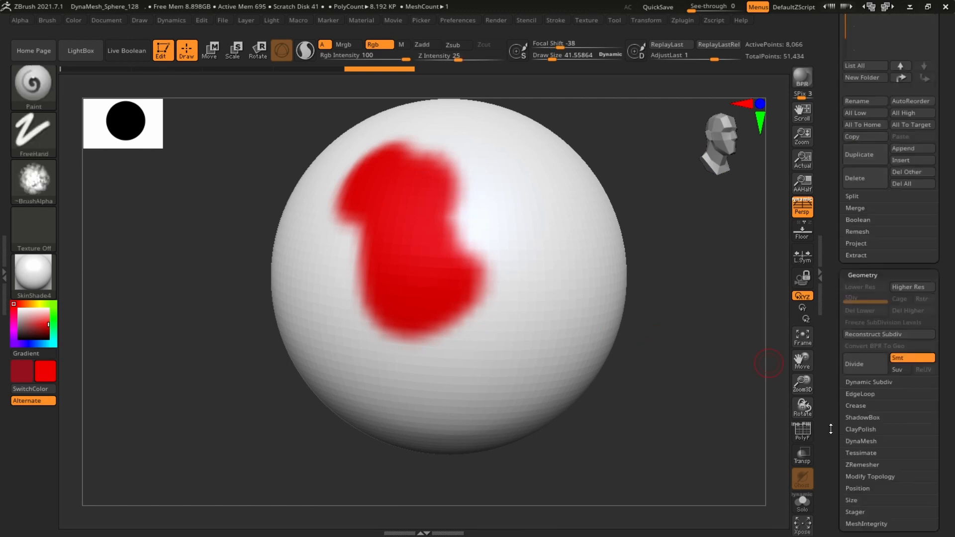
{"action": "left_click", "coordinate": [863, 355]}
{"action": "left_click", "coordinate": [865, 353]}
{"action": "left_click", "coordinate": [863, 353]}
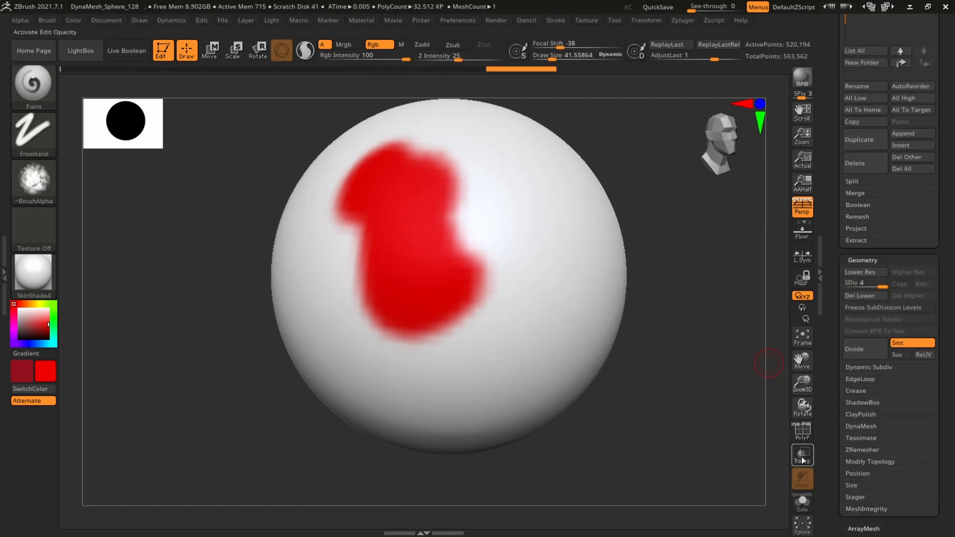
Scrub the undo history back to its start and return to the latest state
{"action": "left_click", "coordinate": [806, 434]}
{"action": "mouse_move", "coordinate": [696, 424]}
{"action": "right_mouse_down", "text": "ctrl"}
{"action": "mouse_move", "coordinate": [768, 398]}
{"action": "mouse_move", "coordinate": [712, 420]}
{"action": "right_mouse_up", "text": "ctrl"}
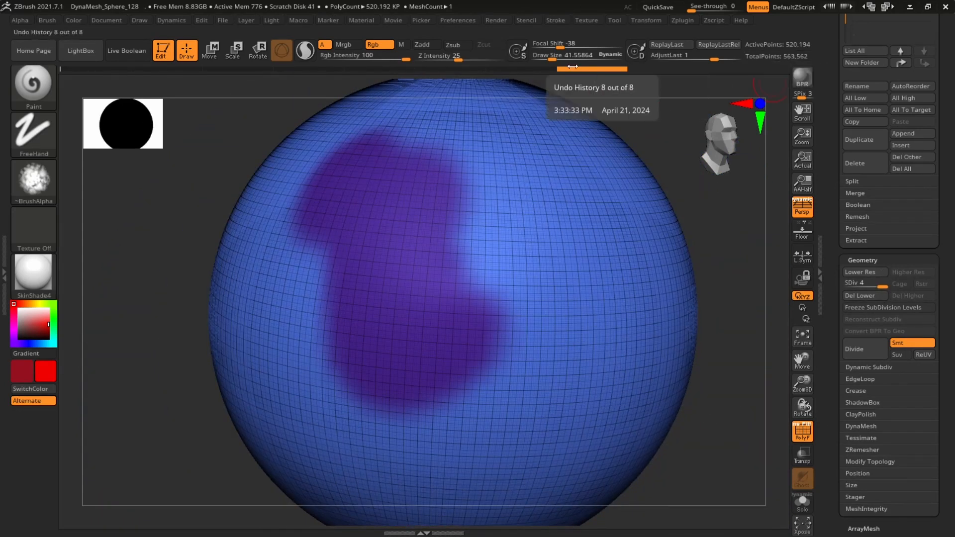
{"action": "left_click", "coordinate": [521, 69]}
{"action": "mouse_move", "coordinate": [510, 69]}
{"action": "left_mouse_down"}
{"action": "mouse_move", "coordinate": [590, 67]}
{"action": "mouse_move", "coordinate": [115, 77]}
{"action": "left_mouse_up"}
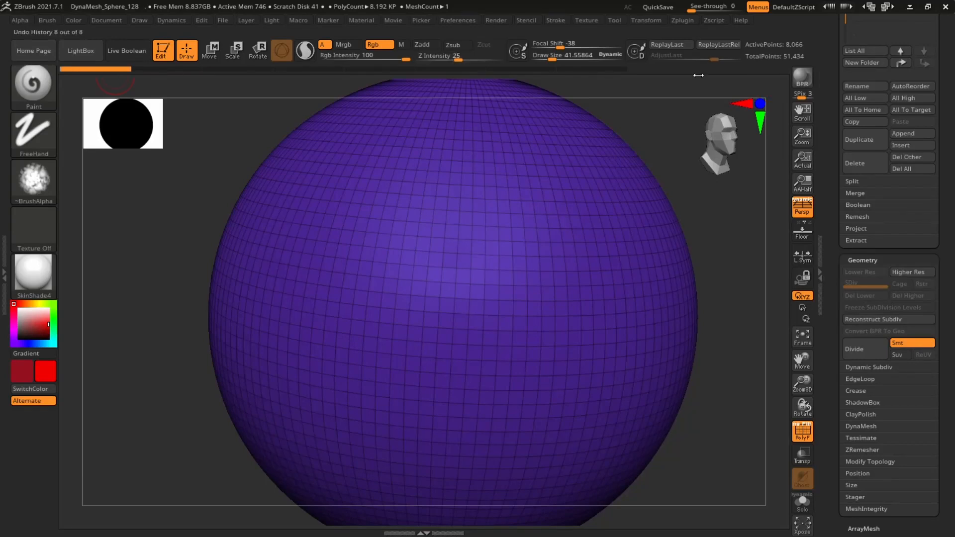
{"action": "left_click", "coordinate": [610, 67]}
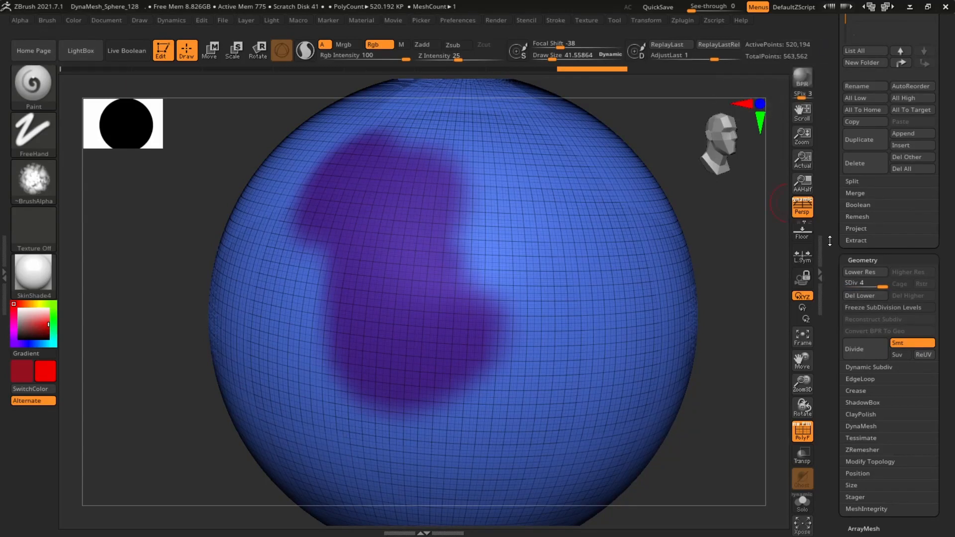
{"action": "left_click", "coordinate": [801, 432]}
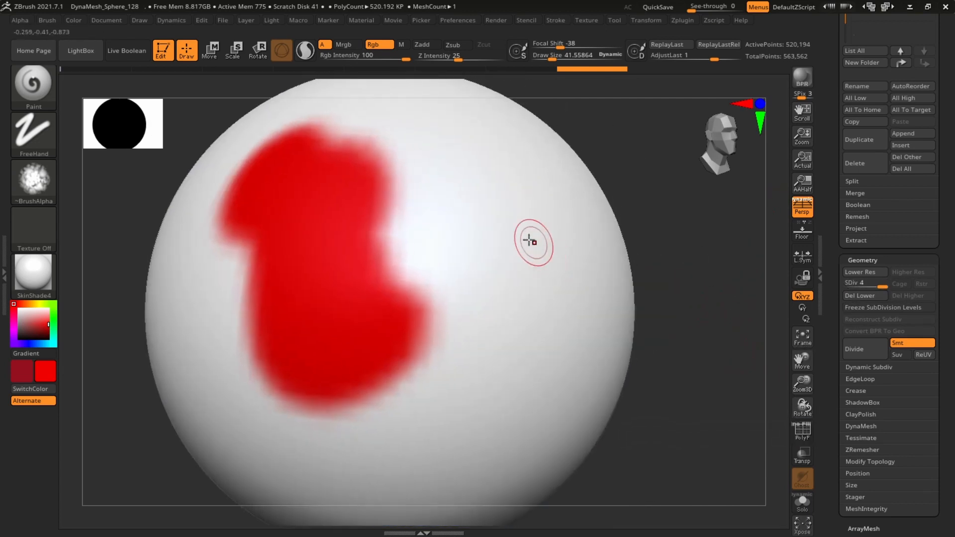
Paint a red squiggle stroke on the subdivided sphere
{"action": "mouse_move", "coordinate": [520, 218]}
{"action": "left_mouse_down"}
{"action": "mouse_move", "coordinate": [524, 324]}
{"action": "mouse_move", "coordinate": [515, 347]}
{"action": "mouse_move", "coordinate": [476, 208]}
{"action": "left_mouse_up"}
{"action": "left_click_drag", "start_coordinate": [672, 294], "coordinate": [630, 258]}
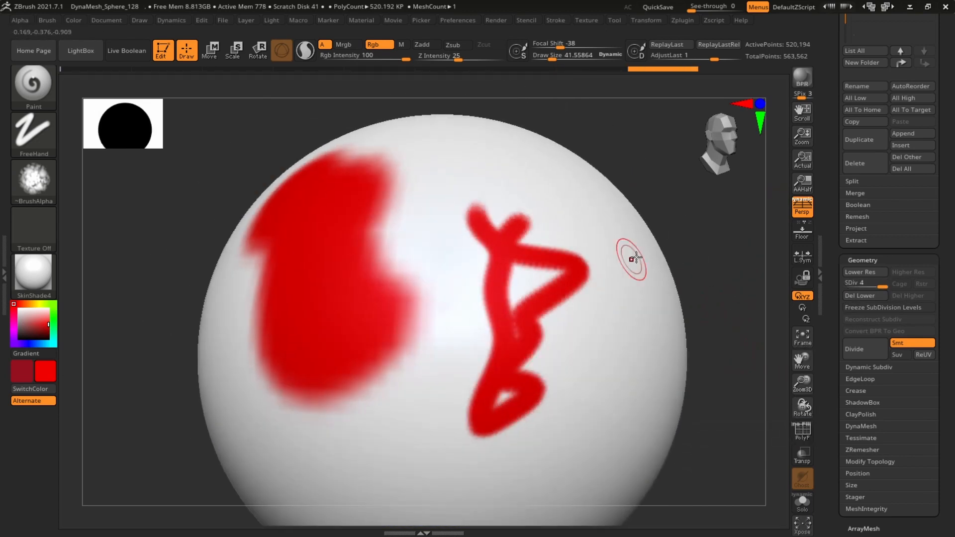
{"action": "left_click_drag", "start_coordinate": [724, 262], "coordinate": [783, 229], "text": "alt"}
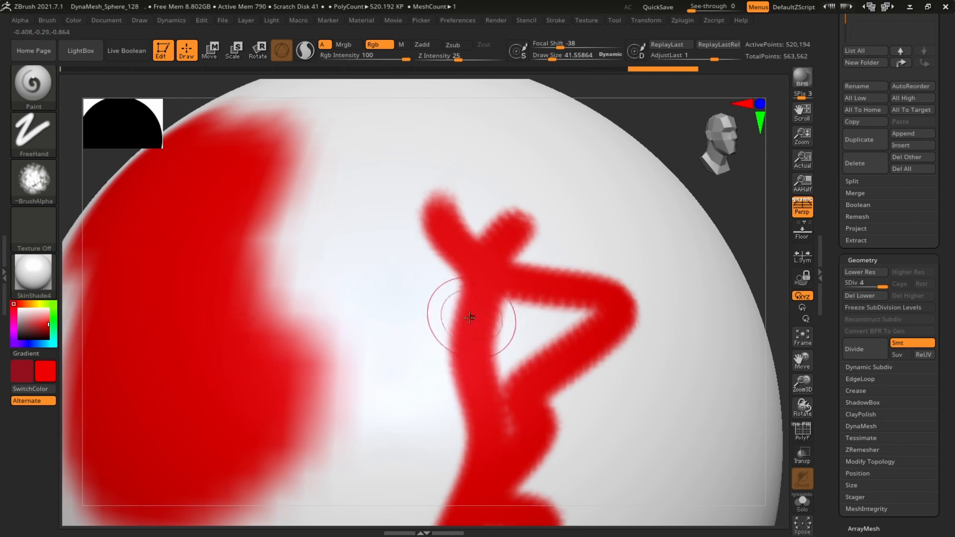
{"action": "mouse_move", "coordinate": [768, 191]}
{"action": "left_mouse_down"}
{"action": "mouse_move", "coordinate": [789, 160]}
{"action": "mouse_move", "coordinate": [755, 189]}
{"action": "left_mouse_up"}
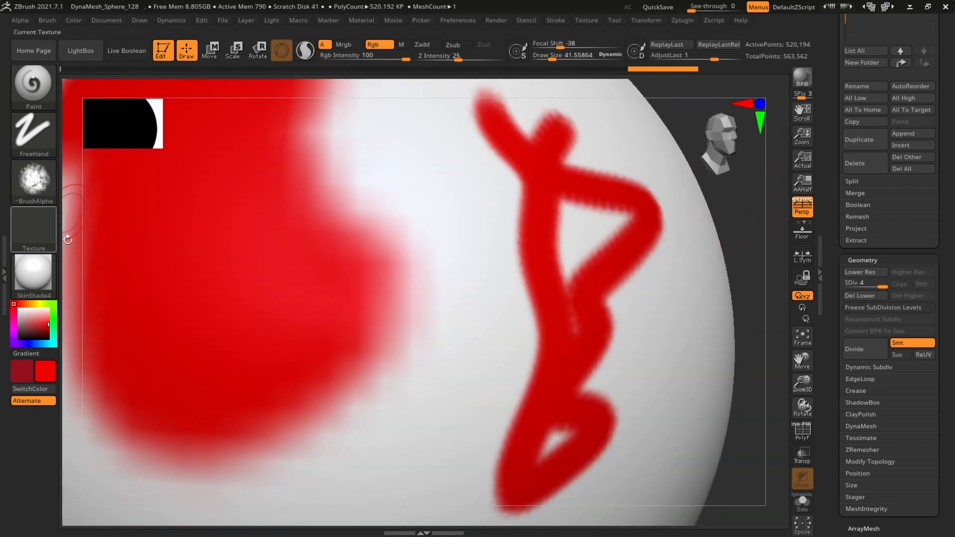
Switch to Alpha 14 and paint several red squiggle strokes across the sphere
{"action": "left_click", "coordinate": [34, 179]}
{"action": "left_click", "coordinate": [193, 262]}
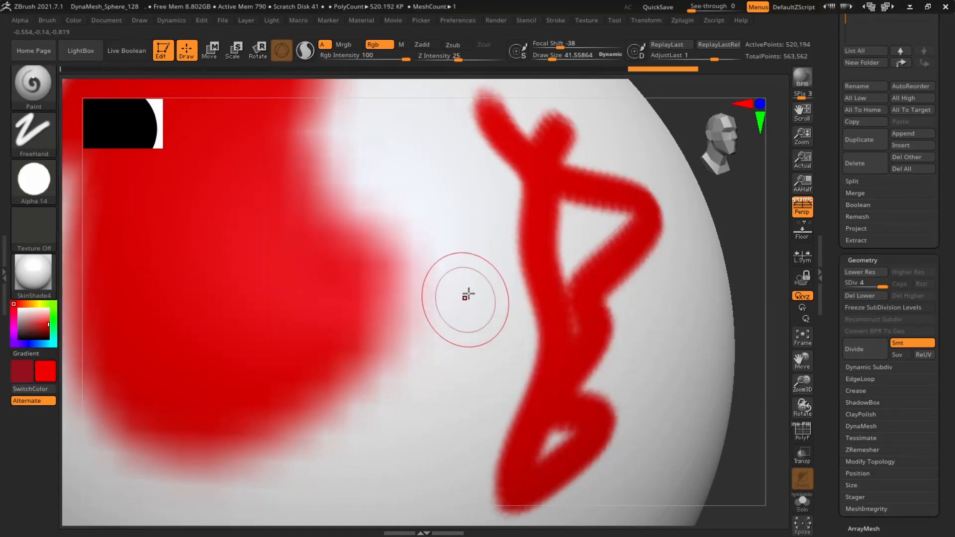
{"action": "mouse_move", "coordinate": [468, 208]}
{"action": "left_mouse_down"}
{"action": "mouse_move", "coordinate": [471, 279]}
{"action": "mouse_move", "coordinate": [417, 486]}
{"action": "left_mouse_up"}
{"action": "mouse_move", "coordinate": [747, 221]}
{"action": "left_mouse_down", "text": "alt"}
{"action": "mouse_move", "coordinate": [746, 233]}
{"action": "mouse_move", "coordinate": [518, 208]}
{"action": "left_mouse_up", "text": "alt"}
{"action": "left_click_drag", "start_coordinate": [621, 264], "coordinate": [705, 277], "text": "shift"}
{"action": "left_click_drag", "start_coordinate": [574, 326], "coordinate": [736, 284], "text": "alt"}
{"action": "left_click_drag", "start_coordinate": [729, 284], "coordinate": [684, 280]}
{"action": "left_click_drag", "start_coordinate": [751, 209], "coordinate": [769, 231], "text": "alt"}
{"action": "left_click_drag", "start_coordinate": [773, 193], "coordinate": [602, 231], "text": "alt"}
{"action": "mouse_move", "coordinate": [756, 247]}
{"action": "left_mouse_down"}
{"action": "mouse_move", "coordinate": [702, 259]}
{"action": "mouse_move", "coordinate": [711, 262]}
{"action": "left_mouse_up"}
Set Draw Size to about 73 and paint more red squiggles around the sphere
{"action": "key", "text": "s"}
{"action": "left_click_drag", "start_coordinate": [518, 281], "coordinate": [523, 290]}
{"action": "mouse_move", "coordinate": [533, 245]}
{"action": "left_mouse_down"}
{"action": "mouse_move", "coordinate": [541, 395]}
{"action": "mouse_move", "coordinate": [476, 433]}
{"action": "left_mouse_up"}
{"action": "mouse_move", "coordinate": [774, 188]}
{"action": "left_mouse_down"}
{"action": "mouse_move", "coordinate": [742, 211]}
{"action": "mouse_move", "coordinate": [777, 217]}
{"action": "left_mouse_up"}
{"action": "mouse_move", "coordinate": [524, 230]}
{"action": "left_mouse_down"}
{"action": "mouse_move", "coordinate": [481, 304]}
{"action": "mouse_move", "coordinate": [511, 478]}
{"action": "left_mouse_up"}
{"action": "mouse_move", "coordinate": [753, 231]}
{"action": "left_mouse_down", "text": "alt"}
{"action": "mouse_move", "coordinate": [736, 217]}
{"action": "mouse_move", "coordinate": [671, 214]}
{"action": "left_mouse_up", "text": "alt"}
{"action": "mouse_move", "coordinate": [568, 190]}
{"action": "left_mouse_down"}
{"action": "mouse_move", "coordinate": [526, 214]}
{"action": "mouse_move", "coordinate": [619, 428]}
{"action": "left_mouse_up"}
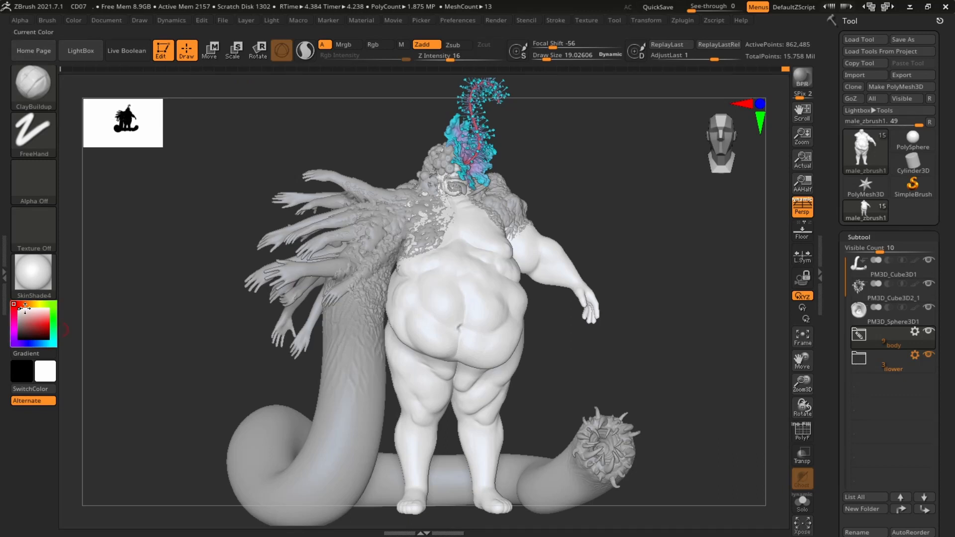
Pick a light skin tone for the character model from the colour picker
{"action": "left_click", "coordinate": [32, 319]}
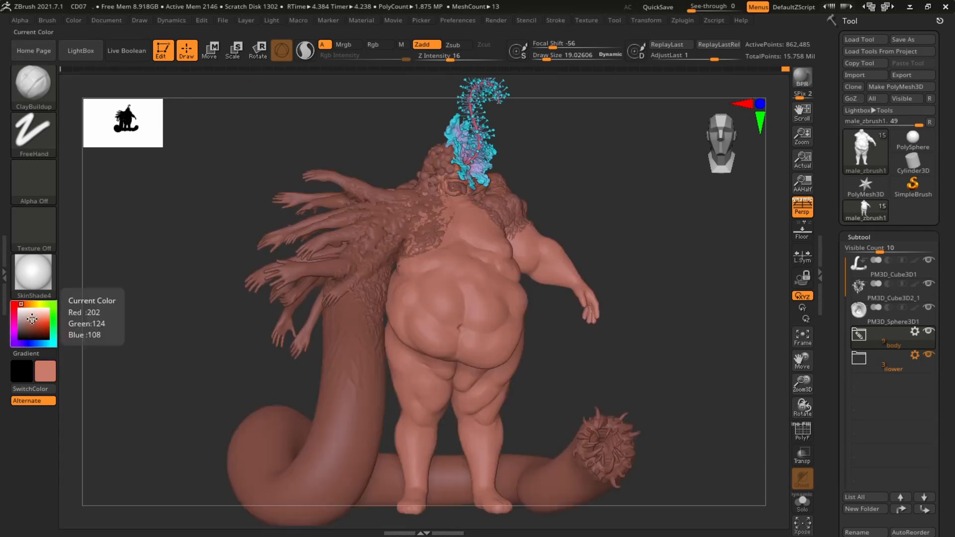
{"action": "left_click", "coordinate": [31, 319]}
{"action": "left_click_drag", "start_coordinate": [27, 304], "coordinate": [28, 305]}
{"action": "left_click", "coordinate": [31, 316]}
{"action": "left_click", "coordinate": [37, 318]}
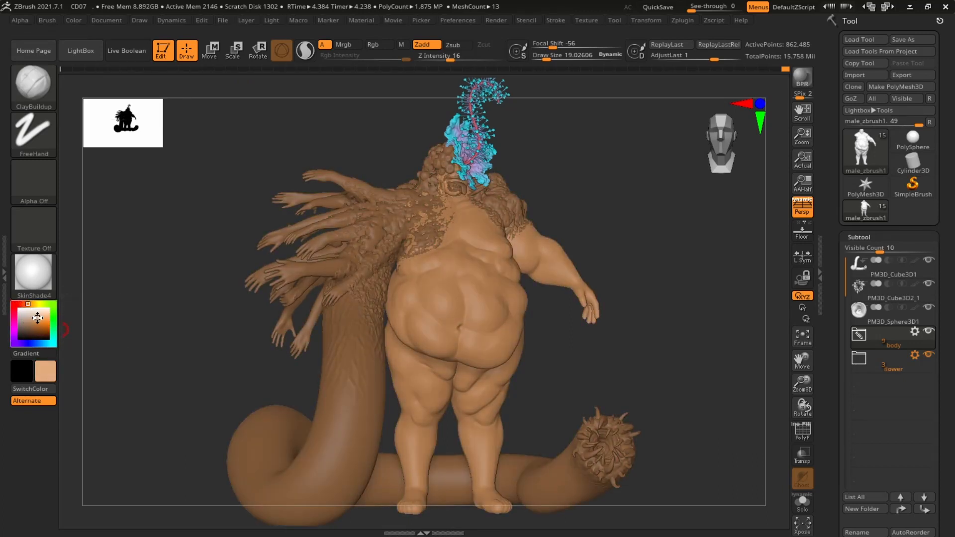
{"action": "left_click", "coordinate": [38, 318]}
{"action": "left_click", "coordinate": [37, 315]}
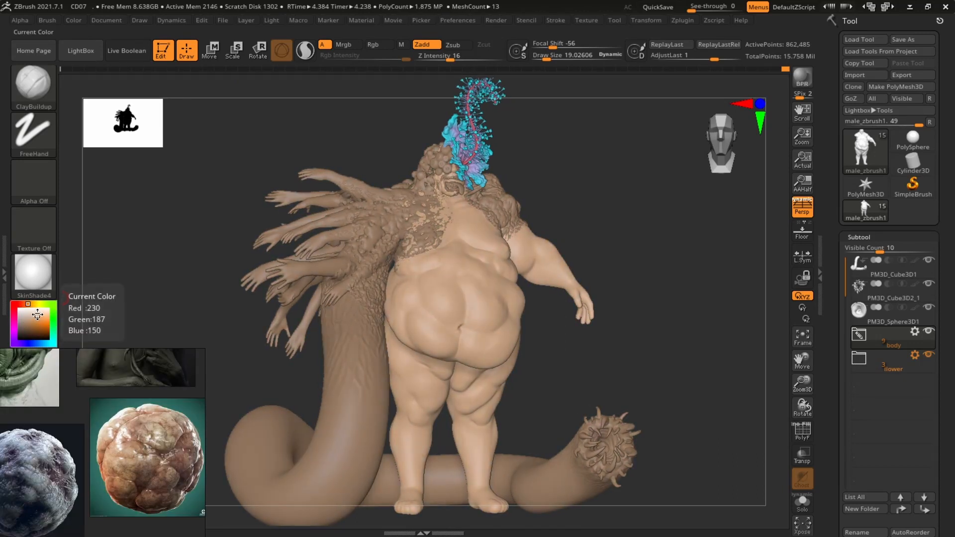
{"action": "left_click", "coordinate": [27, 307]}
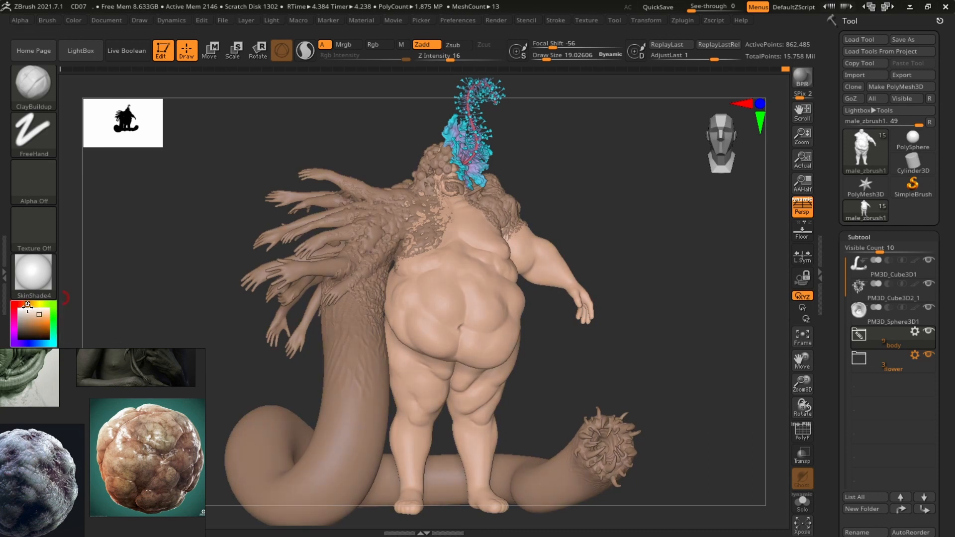
{"action": "left_click_drag", "start_coordinate": [747, 304], "coordinate": [756, 164]}
{"action": "key", "text": "shift+r"}
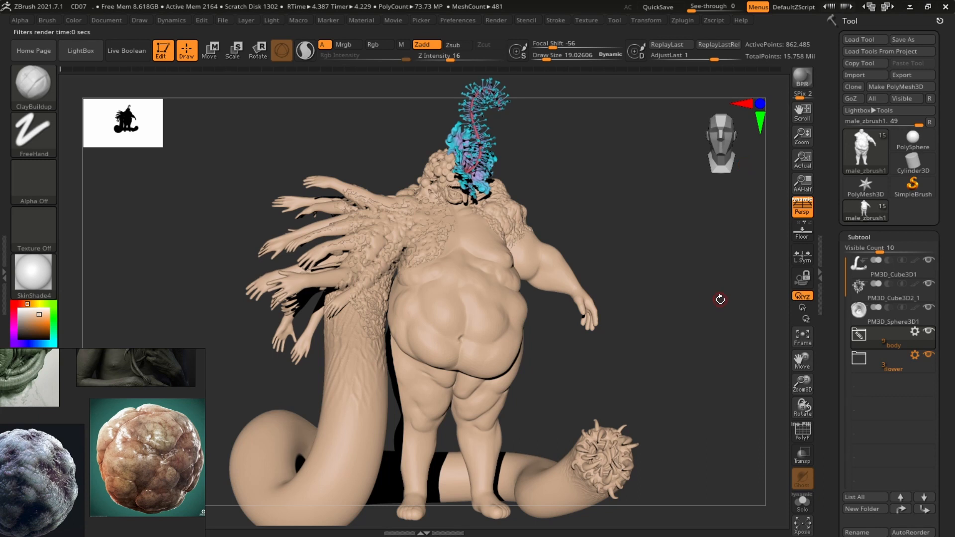
{"action": "left_click", "coordinate": [720, 300]}
{"action": "left_click", "coordinate": [36, 317]}
{"action": "left_click_drag", "start_coordinate": [59, 349], "coordinate": [57, 382]}
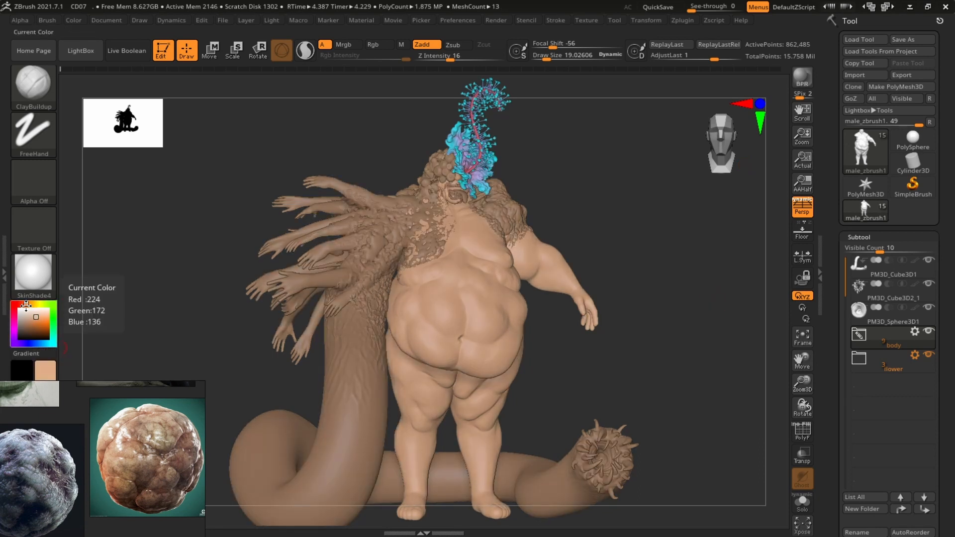
{"action": "left_click_drag", "start_coordinate": [33, 319], "coordinate": [38, 316]}
Fill the body and neighbouring subtools with the light skin tone, switching subtool between fills
{"action": "left_click", "coordinate": [74, 20]}
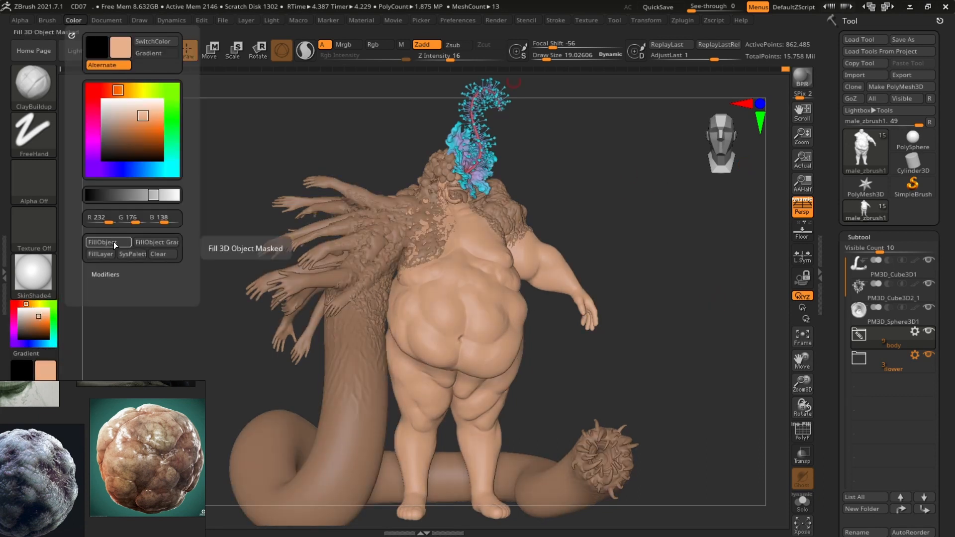
{"action": "left_click", "coordinate": [114, 244]}
{"action": "left_click", "coordinate": [308, 248], "text": "alt"}
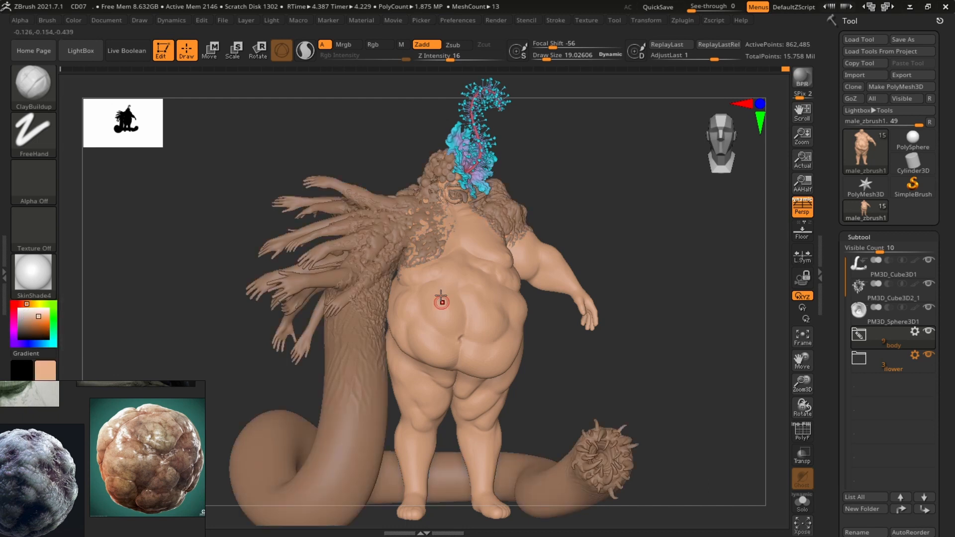
{"action": "left_click", "coordinate": [73, 20]}
{"action": "left_click", "coordinate": [113, 243]}
{"action": "left_click", "coordinate": [508, 211], "text": "alt"}
{"action": "left_click", "coordinate": [74, 20]}
{"action": "left_click", "coordinate": [111, 243]}
{"action": "left_click", "coordinate": [348, 358], "text": "alt"}
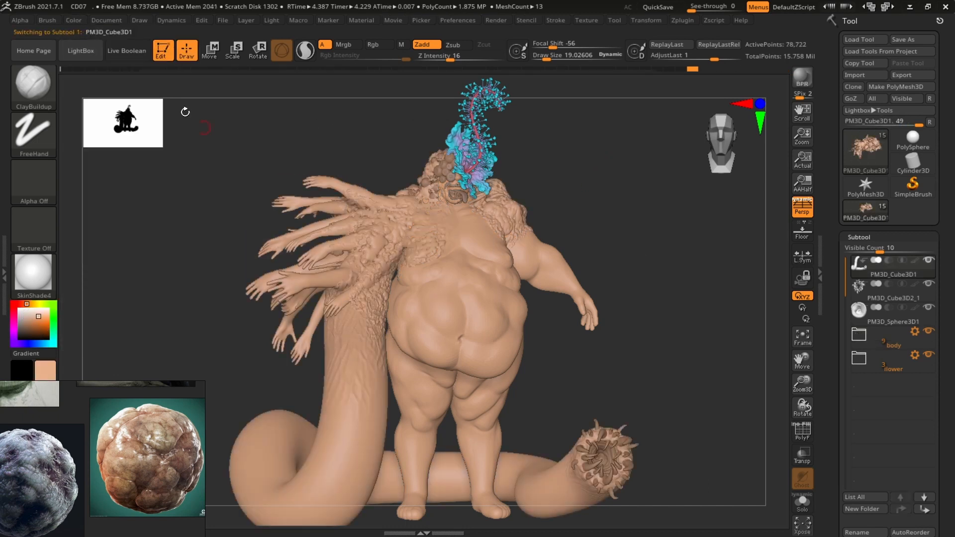
Fill another head subtool with the skin tone
{"action": "left_click", "coordinate": [73, 21]}
{"action": "left_click", "coordinate": [123, 246]}
{"action": "left_click", "coordinate": [452, 202], "text": "alt"}
{"action": "left_click_drag", "start_coordinate": [647, 164], "coordinate": [667, 199], "text": "alt"}
{"action": "left_click", "coordinate": [468, 171], "text": "alt"}
Pick white and fill the teeth subtool with it
{"action": "left_click_drag", "start_coordinate": [24, 313], "coordinate": [18, 303]}
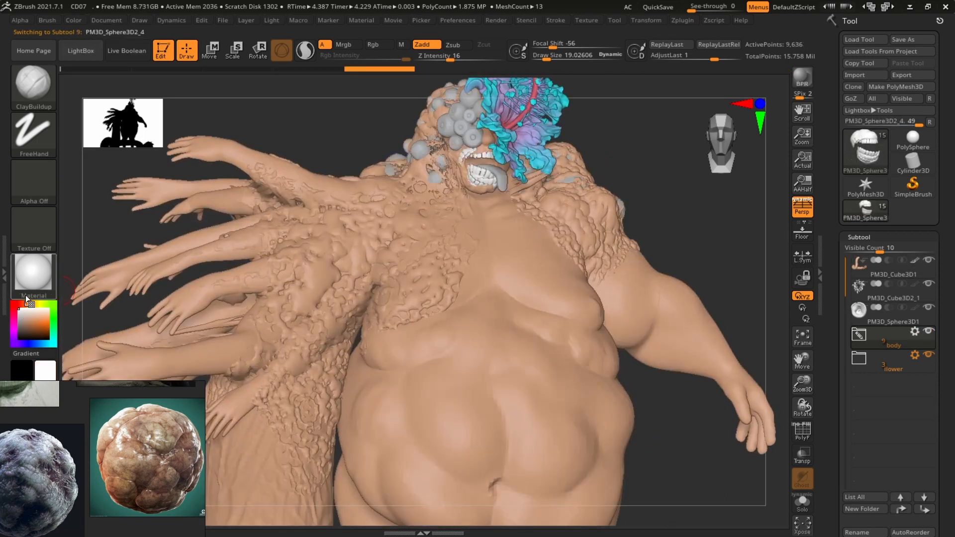
{"action": "left_click_drag", "start_coordinate": [671, 149], "coordinate": [671, 197], "text": "alt"}
{"action": "left_click", "coordinate": [74, 20]}
{"action": "left_click", "coordinate": [119, 243]}
{"action": "left_click", "coordinate": [449, 199], "text": "alt"}
{"action": "left_click_drag", "start_coordinate": [680, 230], "coordinate": [673, 248]}
Pick a pale yellow and fill the bumps beside the face with it
{"action": "left_click", "coordinate": [35, 304]}
{"action": "left_click", "coordinate": [47, 315]}
{"action": "left_click", "coordinate": [41, 312]}
{"action": "left_click", "coordinate": [38, 304]}
{"action": "left_click", "coordinate": [41, 315]}
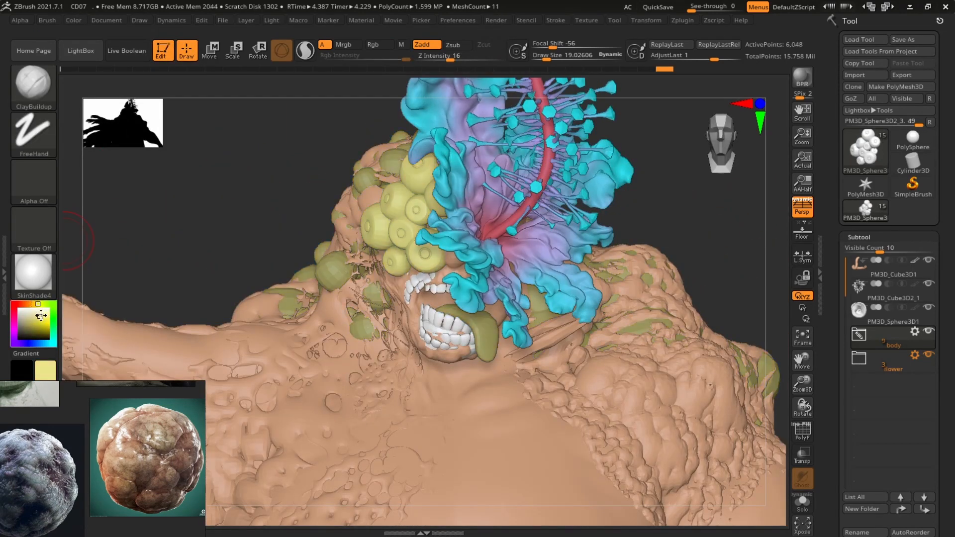
{"action": "left_click", "coordinate": [43, 313]}
{"action": "left_click", "coordinate": [74, 20]}
{"action": "left_click", "coordinate": [117, 243]}
Pick a dark red and fill the shoulder bump subtool with it
{"action": "left_click_drag", "start_coordinate": [841, 463], "coordinate": [842, 20]}
{"action": "left_click", "coordinate": [859, 348]}
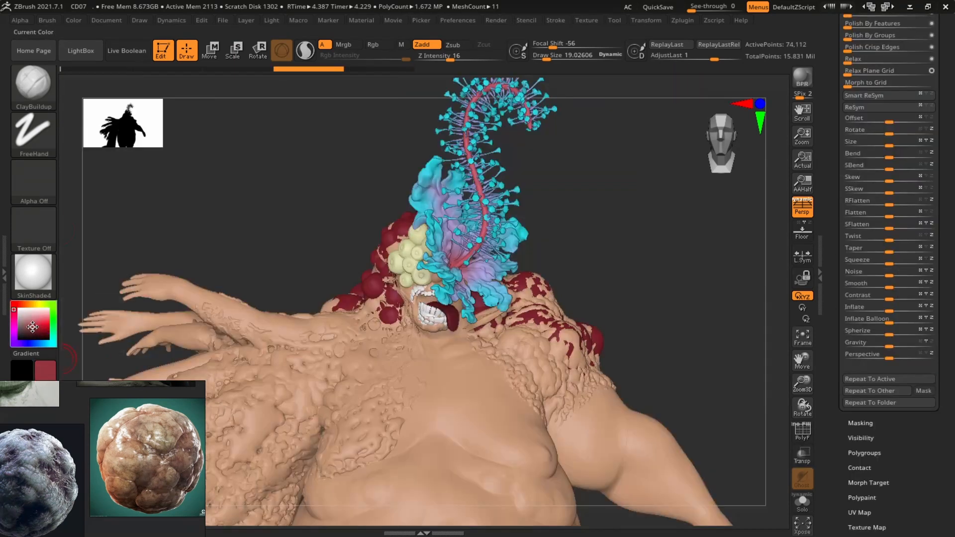
{"action": "left_click", "coordinate": [33, 327]}
{"action": "left_click", "coordinate": [73, 21]}
{"action": "left_click", "coordinate": [114, 244]}
Set Draw Size to about 69 and switch to the tail's mouth subtool
{"action": "left_click", "coordinate": [561, 318], "text": "alt"}
{"action": "left_click_drag", "start_coordinate": [661, 239], "coordinate": [697, 239]}
{"action": "key", "text": "s"}
{"action": "left_click_drag", "start_coordinate": [602, 328], "coordinate": [612, 328]}
{"action": "left_click_drag", "start_coordinate": [696, 228], "coordinate": [657, 239]}
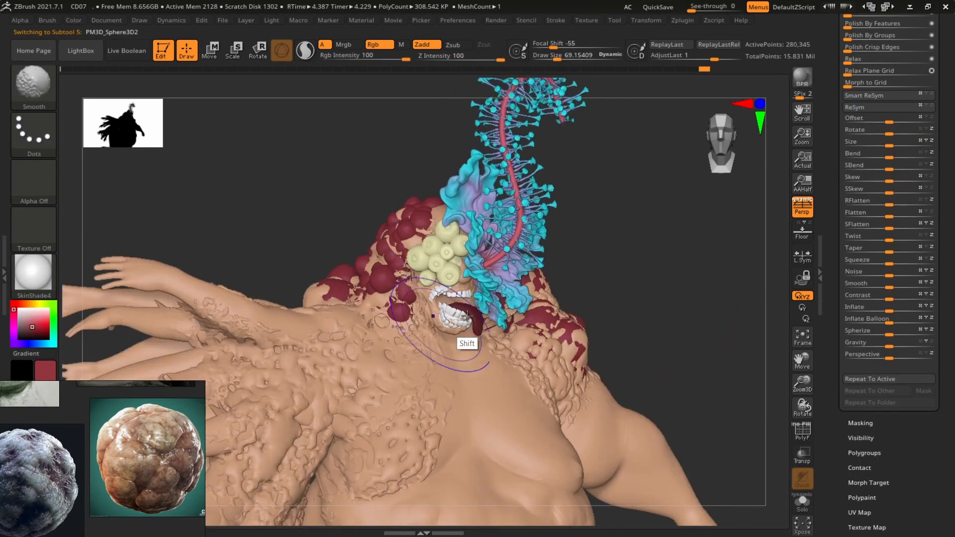
{"action": "mouse_move", "coordinate": [279, 209]}
{"action": "left_mouse_down"}
{"action": "mouse_move", "coordinate": [627, 208]}
{"action": "mouse_move", "coordinate": [641, 236]}
{"action": "mouse_move", "coordinate": [674, 256]}
{"action": "mouse_move", "coordinate": [656, 255]}
{"action": "mouse_move", "coordinate": [710, 251]}
{"action": "left_mouse_up"}
{"action": "mouse_move", "coordinate": [699, 300]}
{"action": "left_mouse_down"}
{"action": "mouse_move", "coordinate": [714, 314]}
{"action": "mouse_move", "coordinate": [700, 310]}
{"action": "left_mouse_up"}
{"action": "left_click", "coordinate": [591, 459], "text": "alt"}
{"action": "left_click", "coordinate": [594, 464], "text": "alt"}
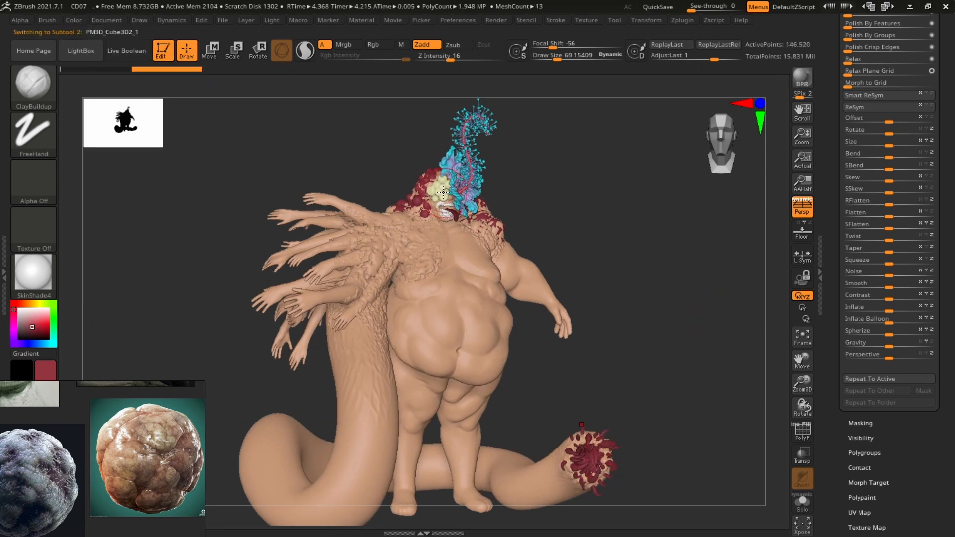
Sample a colour from the model and fill the tail mouth and another subtool with it
{"action": "key", "text": "c"}
{"action": "left_click", "coordinate": [73, 21]}
{"action": "left_click", "coordinate": [107, 243]}
{"action": "left_click", "coordinate": [445, 213], "text": "alt"}
{"action": "left_click", "coordinate": [74, 20]}
{"action": "left_click", "coordinate": [114, 243]}
{"action": "left_click_drag", "start_coordinate": [666, 249], "coordinate": [716, 448], "text": "alt"}
{"action": "left_click", "coordinate": [454, 303], "text": "alt"}
Divide the selected subtool once from the Geometry settings
{"action": "left_click_drag", "start_coordinate": [842, 149], "coordinate": [842, 378]}
{"action": "left_click", "coordinate": [862, 268]}
{"action": "left_click", "coordinate": [859, 357]}
Pick a pale pink and fill the current subtool with it
{"action": "key", "text": "c"}
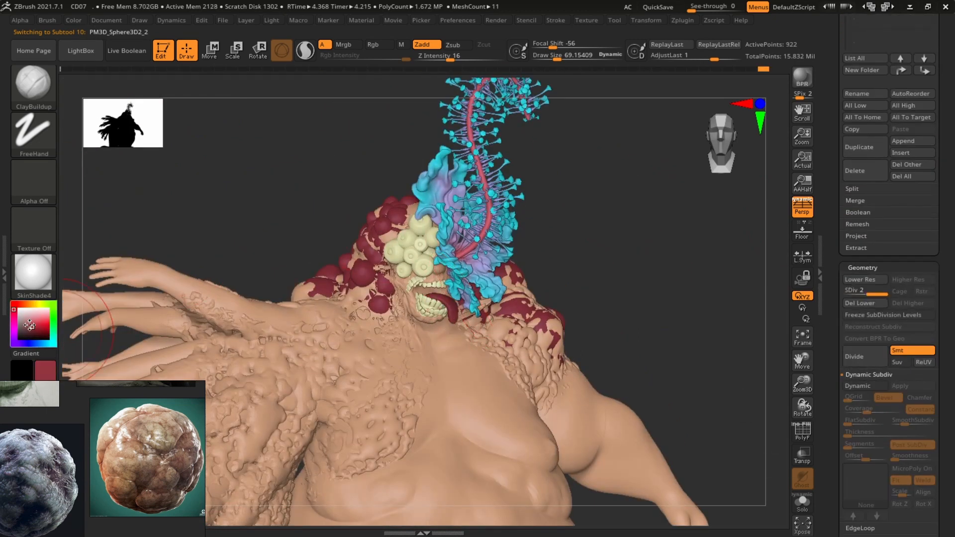
{"action": "left_click", "coordinate": [28, 320]}
{"action": "left_click", "coordinate": [24, 317]}
{"action": "left_click", "coordinate": [29, 316]}
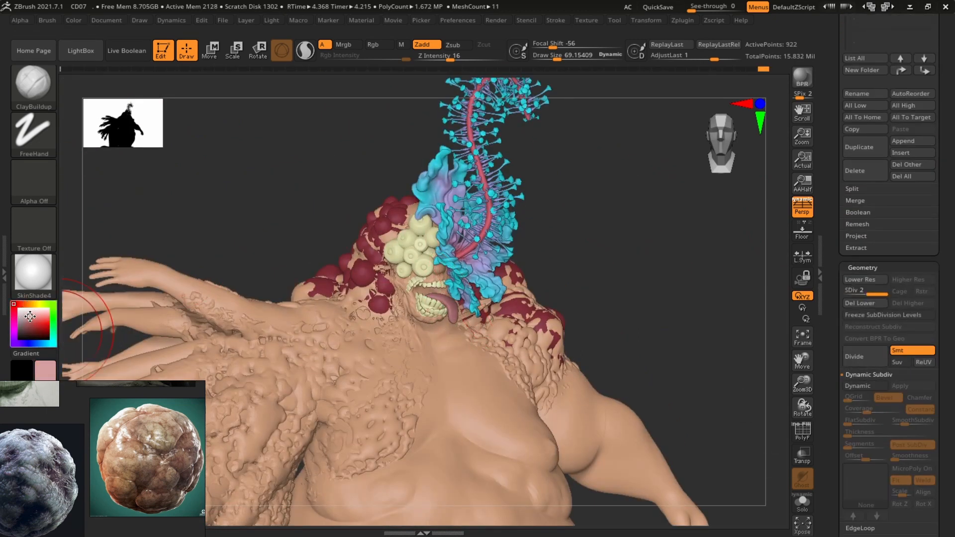
{"action": "left_click", "coordinate": [74, 21]}
{"action": "left_click", "coordinate": [113, 243]}
Switch to the Paint brush with a Color Spray stroke and isolate the body subtool
{"action": "mouse_move", "coordinate": [666, 224]}
{"action": "left_mouse_down", "text": "alt"}
{"action": "mouse_move", "coordinate": [674, 291]}
{"action": "mouse_move", "coordinate": [732, 319]}
{"action": "mouse_move", "coordinate": [737, 275]}
{"action": "left_mouse_up", "text": "alt"}
{"action": "left_click", "coordinate": [802, 78]}
{"action": "key", "text": "b"}
{"action": "key", "text": "p"}
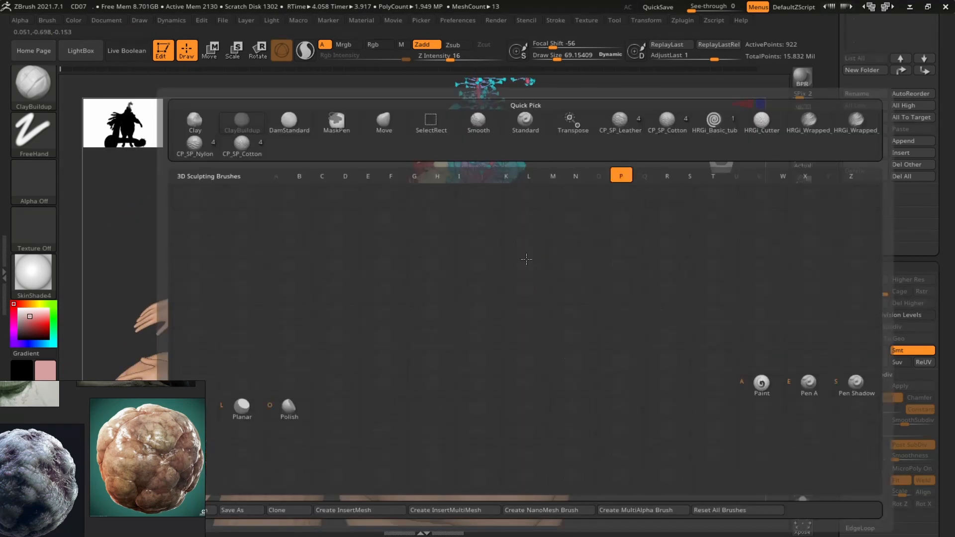
{"action": "key", "text": "a"}
{"action": "left_click", "coordinate": [820, 275]}
{"action": "mouse_move", "coordinate": [765, 199]}
{"action": "left_mouse_down", "text": "alt"}
{"action": "mouse_move", "coordinate": [756, 257]}
{"action": "mouse_move", "coordinate": [729, 244]}
{"action": "mouse_move", "coordinate": [739, 248]}
{"action": "left_mouse_up", "text": "alt"}
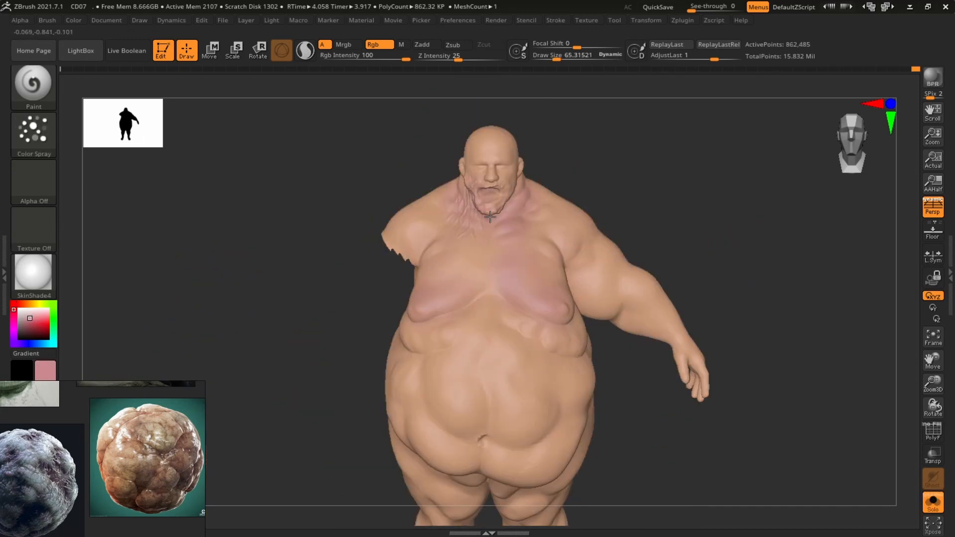
{"action": "left_click_drag", "start_coordinate": [428, 218], "coordinate": [390, 229]}
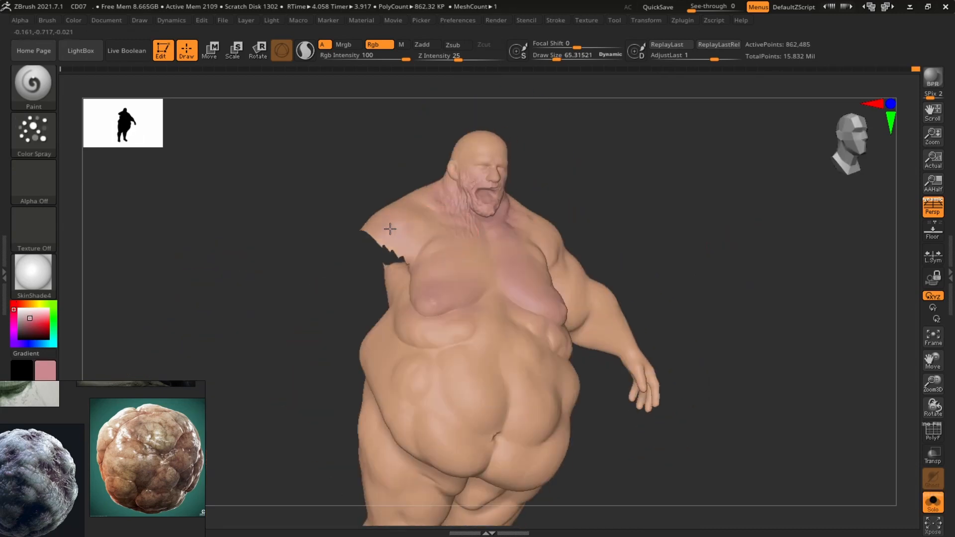
Spray skin colour variation across the body's chest, belly, sides and legs with Color Spray
{"action": "left_click_drag", "start_coordinate": [716, 268], "coordinate": [667, 259]}
{"action": "left_click_drag", "start_coordinate": [610, 304], "coordinate": [628, 321]}
{"action": "mouse_move", "coordinate": [711, 299]}
{"action": "left_mouse_down"}
{"action": "mouse_move", "coordinate": [664, 278]}
{"action": "mouse_move", "coordinate": [707, 248]}
{"action": "mouse_move", "coordinate": [726, 268]}
{"action": "left_mouse_up"}
{"action": "mouse_move", "coordinate": [647, 303]}
{"action": "left_mouse_down"}
{"action": "mouse_move", "coordinate": [672, 332]}
{"action": "mouse_move", "coordinate": [816, 279]}
{"action": "left_mouse_up"}
{"action": "left_click_drag", "start_coordinate": [686, 264], "coordinate": [641, 318]}
{"action": "mouse_move", "coordinate": [537, 298]}
{"action": "left_mouse_down"}
{"action": "mouse_move", "coordinate": [552, 318]}
{"action": "mouse_move", "coordinate": [557, 288]}
{"action": "left_mouse_up"}
{"action": "left_click_drag", "start_coordinate": [697, 269], "coordinate": [711, 338]}
{"action": "left_click_drag", "start_coordinate": [548, 239], "coordinate": [513, 229]}
{"action": "left_click_drag", "start_coordinate": [616, 227], "coordinate": [567, 274]}
{"action": "mouse_move", "coordinate": [736, 293]}
{"action": "left_mouse_down"}
{"action": "mouse_move", "coordinate": [750, 238]}
{"action": "mouse_move", "coordinate": [682, 237]}
{"action": "left_mouse_up"}
{"action": "left_click_drag", "start_coordinate": [547, 299], "coordinate": [559, 338]}
{"action": "mouse_move", "coordinate": [707, 288]}
{"action": "left_mouse_down"}
{"action": "mouse_move", "coordinate": [725, 238]}
{"action": "mouse_move", "coordinate": [666, 208]}
{"action": "left_mouse_up"}
{"action": "mouse_move", "coordinate": [597, 229]}
{"action": "left_mouse_down"}
{"action": "mouse_move", "coordinate": [573, 164]}
{"action": "mouse_move", "coordinate": [628, 255]}
{"action": "left_mouse_up"}
{"action": "mouse_move", "coordinate": [756, 361]}
{"action": "left_mouse_down"}
{"action": "mouse_move", "coordinate": [785, 258]}
{"action": "mouse_move", "coordinate": [705, 298]}
{"action": "left_mouse_up"}
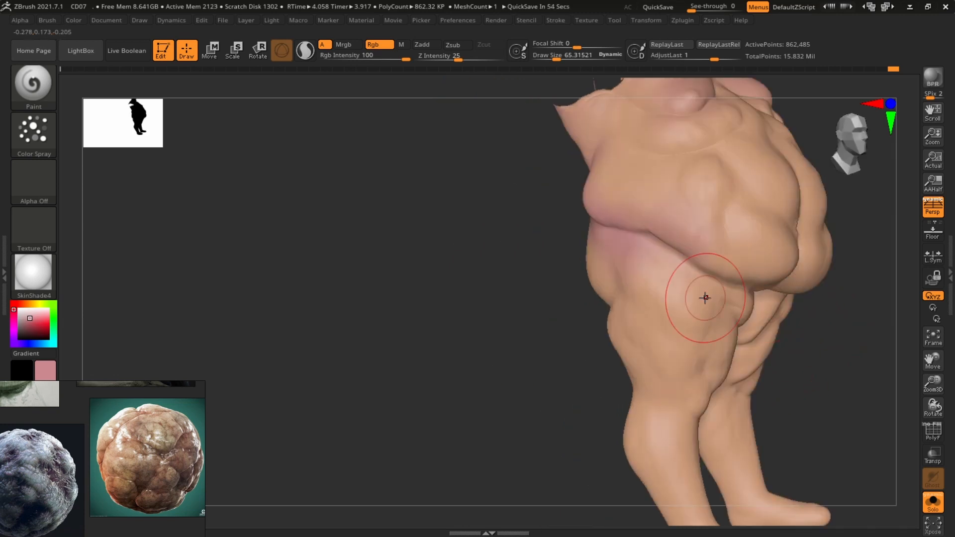
{"action": "left_click_drag", "start_coordinate": [825, 349], "coordinate": [550, 236]}
{"action": "mouse_move", "coordinate": [478, 317]}
{"action": "left_mouse_down"}
{"action": "mouse_move", "coordinate": [401, 286]}
{"action": "mouse_move", "coordinate": [533, 305]}
{"action": "left_mouse_up"}
{"action": "left_click_drag", "start_coordinate": [762, 317], "coordinate": [423, 313]}
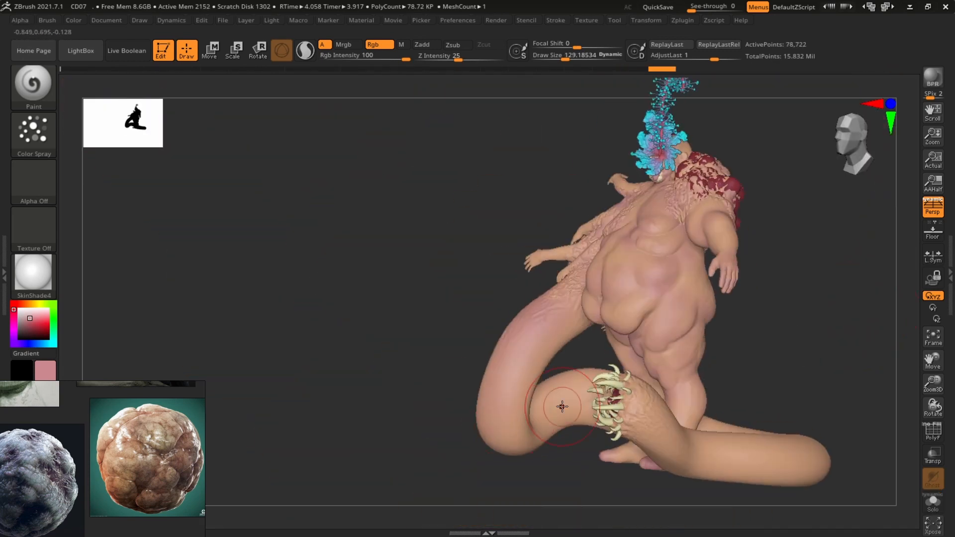
Solo a red bump subtool, set Draw Size to about 8 and spray colour on it
{"action": "mouse_move", "coordinate": [562, 407]}
{"action": "left_mouse_down"}
{"action": "mouse_move", "coordinate": [718, 347]}
{"action": "mouse_move", "coordinate": [725, 379]}
{"action": "mouse_move", "coordinate": [799, 264]}
{"action": "mouse_move", "coordinate": [731, 275]}
{"action": "mouse_move", "coordinate": [795, 283]}
{"action": "mouse_move", "coordinate": [823, 298]}
{"action": "mouse_move", "coordinate": [784, 328]}
{"action": "mouse_move", "coordinate": [808, 323]}
{"action": "mouse_move", "coordinate": [781, 326]}
{"action": "mouse_move", "coordinate": [768, 298]}
{"action": "mouse_move", "coordinate": [748, 344]}
{"action": "mouse_move", "coordinate": [767, 426]}
{"action": "mouse_move", "coordinate": [757, 292]}
{"action": "mouse_move", "coordinate": [801, 273]}
{"action": "mouse_move", "coordinate": [768, 331]}
{"action": "mouse_move", "coordinate": [776, 388]}
{"action": "left_mouse_up"}
{"action": "left_click", "coordinate": [932, 503]}
{"action": "key", "text": "s"}
{"action": "left_click_drag", "start_coordinate": [548, 347], "coordinate": [536, 347]}
{"action": "mouse_move", "coordinate": [776, 318]}
{"action": "left_mouse_down"}
{"action": "mouse_move", "coordinate": [796, 318]}
{"action": "mouse_move", "coordinate": [771, 333]}
{"action": "mouse_move", "coordinate": [800, 314]}
{"action": "left_mouse_up"}
{"action": "left_click_drag", "start_coordinate": [575, 264], "coordinate": [596, 278]}
{"action": "mouse_move", "coordinate": [746, 278]}
{"action": "left_mouse_down"}
{"action": "mouse_move", "coordinate": [766, 264]}
{"action": "mouse_move", "coordinate": [741, 238]}
{"action": "left_mouse_up"}
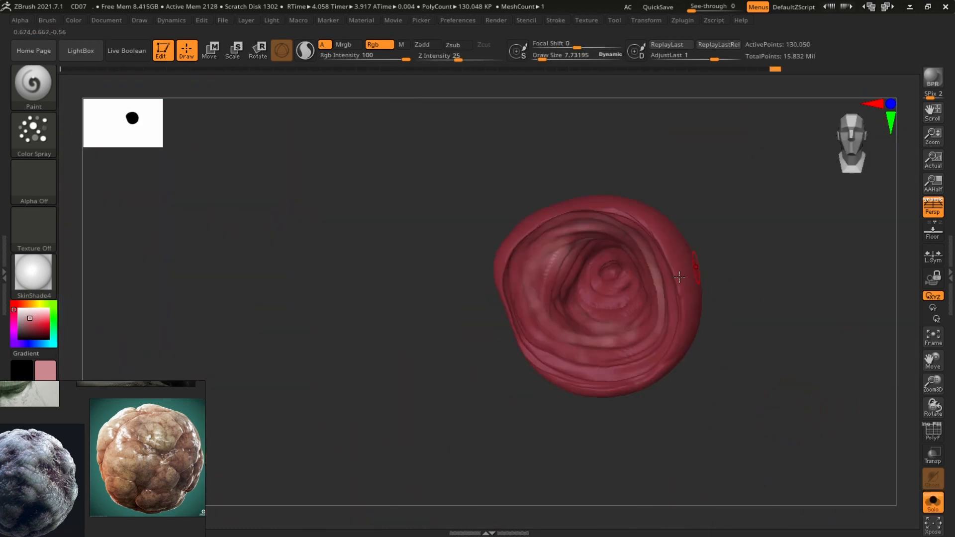
Spray a pale lavender at Rgb Intensity 48 over the body's belly, back and legs
{"action": "left_click_drag", "start_coordinate": [577, 259], "coordinate": [602, 293]}
{"action": "left_click_drag", "start_coordinate": [741, 214], "coordinate": [695, 192]}
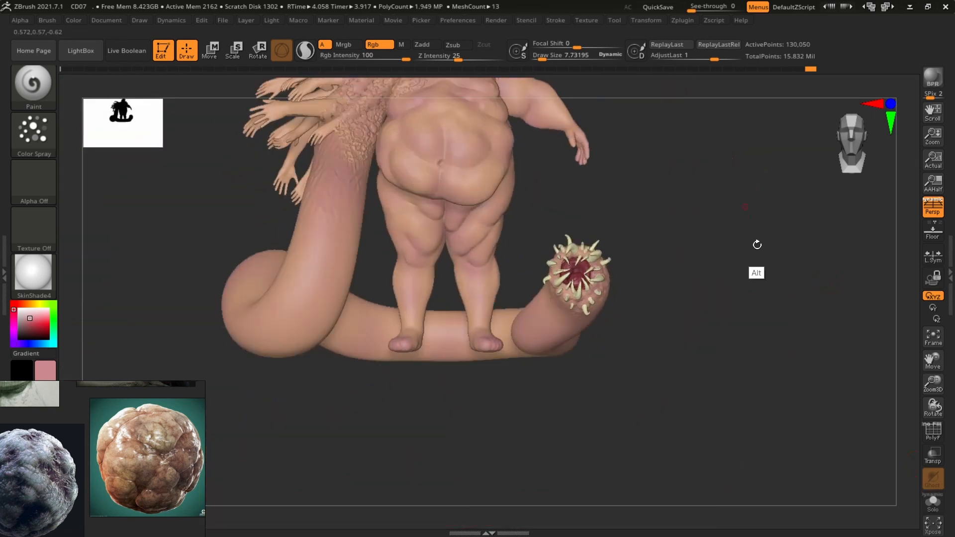
{"action": "left_click_drag", "start_coordinate": [758, 245], "coordinate": [486, 335]}
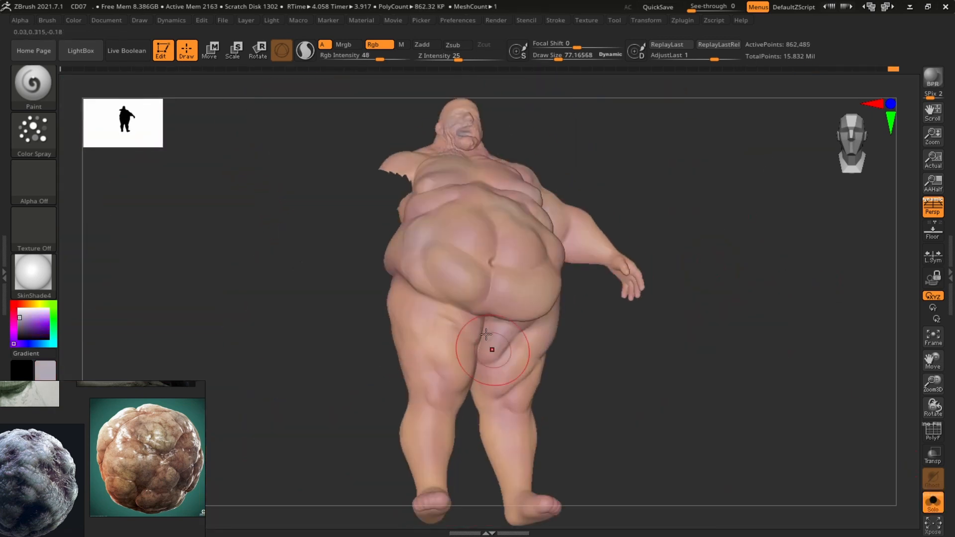
{"action": "left_click_drag", "start_coordinate": [414, 441], "coordinate": [468, 451]}
{"action": "mouse_move", "coordinate": [689, 368]}
{"action": "left_mouse_down"}
{"action": "mouse_move", "coordinate": [760, 273]}
{"action": "mouse_move", "coordinate": [572, 219]}
{"action": "mouse_move", "coordinate": [524, 234]}
{"action": "left_mouse_up"}
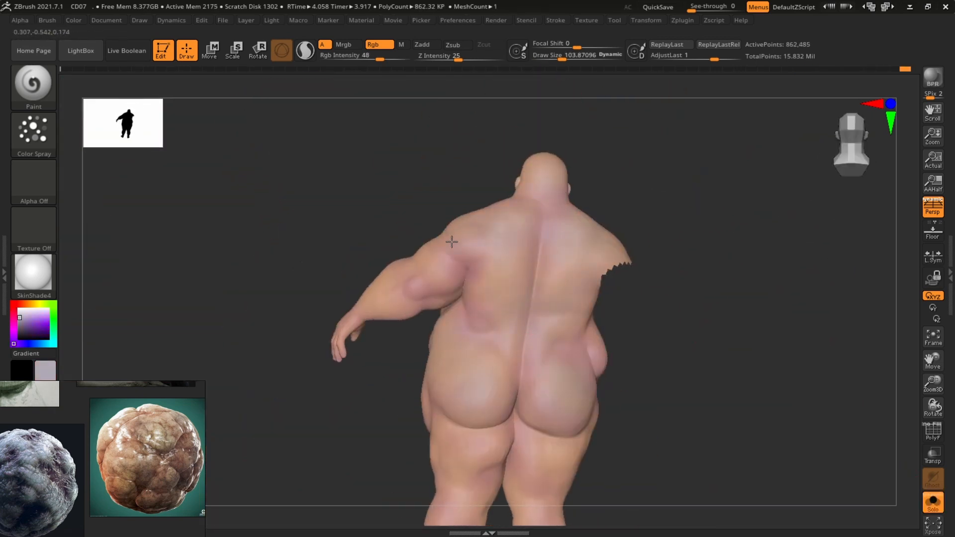
{"action": "mouse_move", "coordinate": [746, 338]}
{"action": "left_mouse_down", "text": "alt"}
{"action": "mouse_move", "coordinate": [725, 252]}
{"action": "mouse_move", "coordinate": [735, 193]}
{"action": "left_mouse_up", "text": "alt"}
{"action": "left_click_drag", "start_coordinate": [697, 423], "coordinate": [394, 413]}
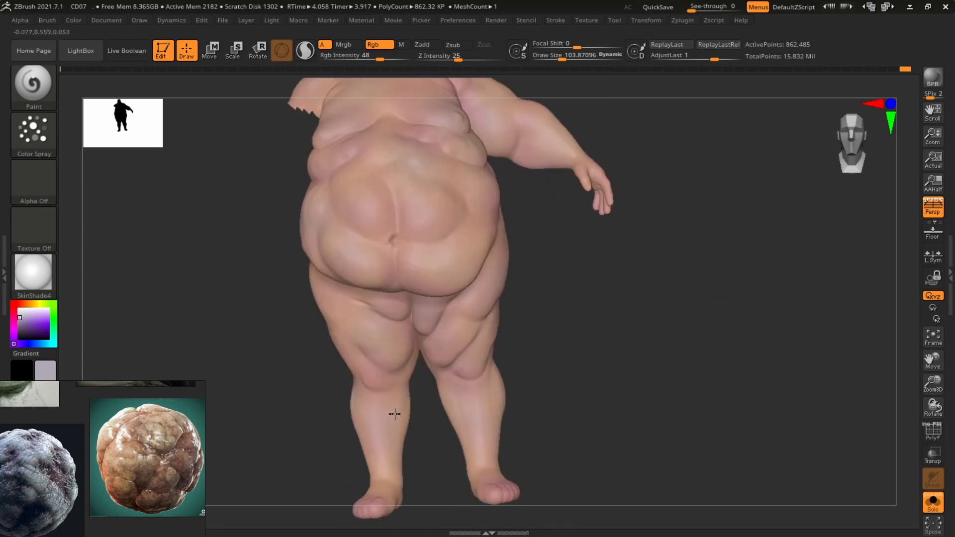
{"action": "mouse_move", "coordinate": [669, 239]}
{"action": "left_mouse_down", "text": "alt"}
{"action": "mouse_move", "coordinate": [661, 323]}
{"action": "mouse_move", "coordinate": [585, 267]}
{"action": "mouse_move", "coordinate": [791, 281]}
{"action": "mouse_move", "coordinate": [444, 354]}
{"action": "left_mouse_up", "text": "alt"}
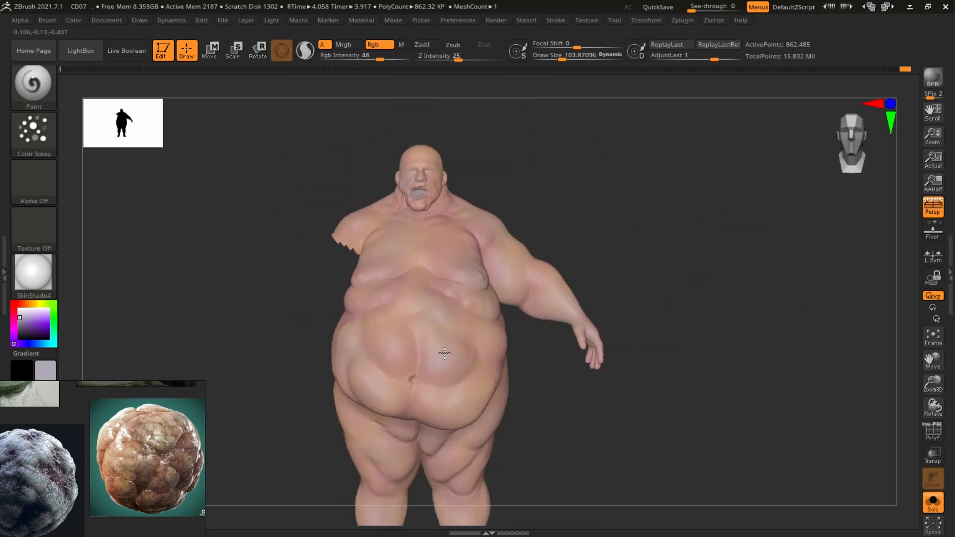
{"action": "left_click_drag", "start_coordinate": [371, 386], "coordinate": [426, 411], "text": "alt"}
{"action": "mouse_move", "coordinate": [631, 392]}
{"action": "left_mouse_down", "text": "alt"}
{"action": "mouse_move", "coordinate": [624, 350]}
{"action": "mouse_move", "coordinate": [440, 343]}
{"action": "mouse_move", "coordinate": [501, 235]}
{"action": "mouse_move", "coordinate": [696, 278]}
{"action": "left_mouse_up", "text": "alt"}
Unsolo, pick dark red and spray red mottling across the chest and belly
{"action": "left_click", "coordinate": [926, 503]}
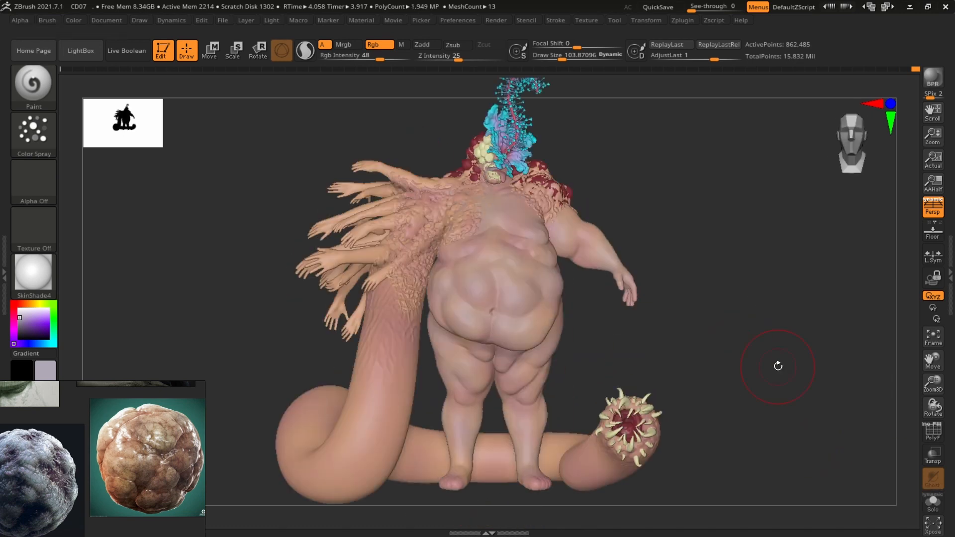
{"action": "left_click_drag", "start_coordinate": [701, 173], "coordinate": [694, 199]}
{"action": "left_click_drag", "start_coordinate": [644, 159], "coordinate": [418, 174]}
{"action": "mouse_move", "coordinate": [647, 219]}
{"action": "left_mouse_down"}
{"action": "mouse_move", "coordinate": [776, 226]}
{"action": "mouse_move", "coordinate": [617, 333]}
{"action": "mouse_move", "coordinate": [617, 228]}
{"action": "left_mouse_up"}
{"action": "left_click", "coordinate": [499, 200], "text": "alt"}
{"action": "right_click_drag", "start_coordinate": [499, 200], "coordinate": [582, 268]}
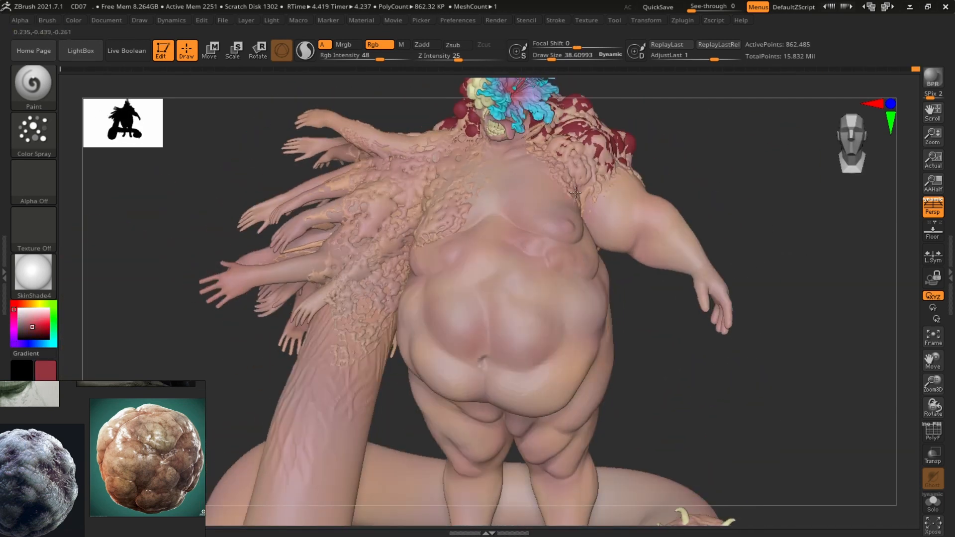
{"action": "mouse_move", "coordinate": [575, 193]}
{"action": "right_mouse_down"}
{"action": "mouse_move", "coordinate": [443, 254]}
{"action": "mouse_move", "coordinate": [785, 260]}
{"action": "mouse_move", "coordinate": [757, 341]}
{"action": "mouse_move", "coordinate": [587, 322]}
{"action": "right_mouse_up"}
{"action": "left_click_drag", "start_coordinate": [606, 261], "coordinate": [611, 263]}
{"action": "mouse_move", "coordinate": [617, 263]}
{"action": "right_mouse_down"}
{"action": "mouse_move", "coordinate": [801, 313]}
{"action": "mouse_move", "coordinate": [718, 426]}
{"action": "mouse_move", "coordinate": [738, 514]}
{"action": "right_mouse_up"}
{"action": "mouse_move", "coordinate": [543, 308]}
{"action": "right_mouse_down", "text": "ctrl"}
{"action": "mouse_move", "coordinate": [859, 243]}
{"action": "mouse_move", "coordinate": [785, 308]}
{"action": "right_mouse_up", "text": "ctrl"}
{"action": "left_click_drag", "start_coordinate": [516, 285], "coordinate": [529, 269], "text": "shift"}
{"action": "mouse_move", "coordinate": [528, 268]}
{"action": "right_mouse_down"}
{"action": "mouse_move", "coordinate": [496, 342]}
{"action": "mouse_move", "coordinate": [442, 344]}
{"action": "right_mouse_up"}
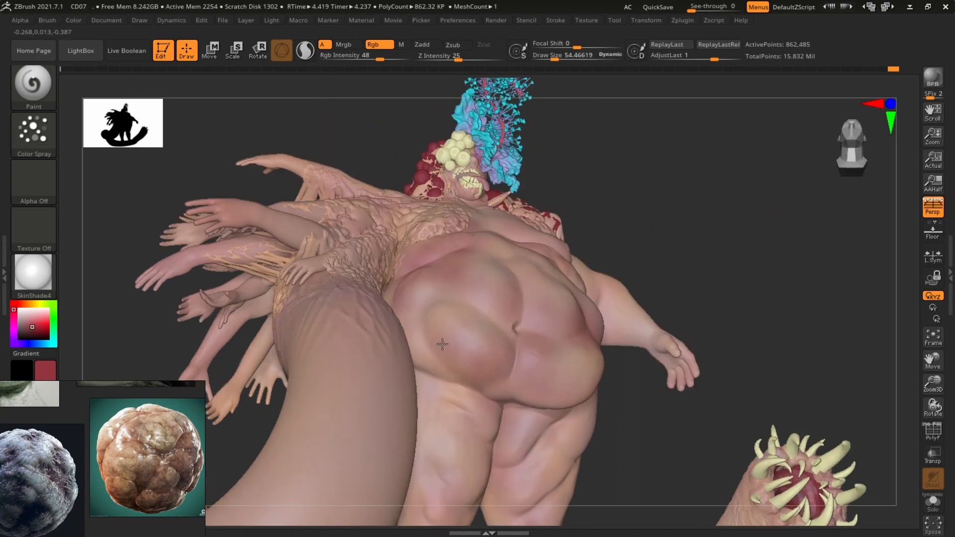
Solo the body and spray red tint over the backs and fronts of the legs
{"action": "mouse_move", "coordinate": [706, 400]}
{"action": "right_mouse_down"}
{"action": "mouse_move", "coordinate": [630, 384]}
{"action": "mouse_move", "coordinate": [821, 439]}
{"action": "right_mouse_up"}
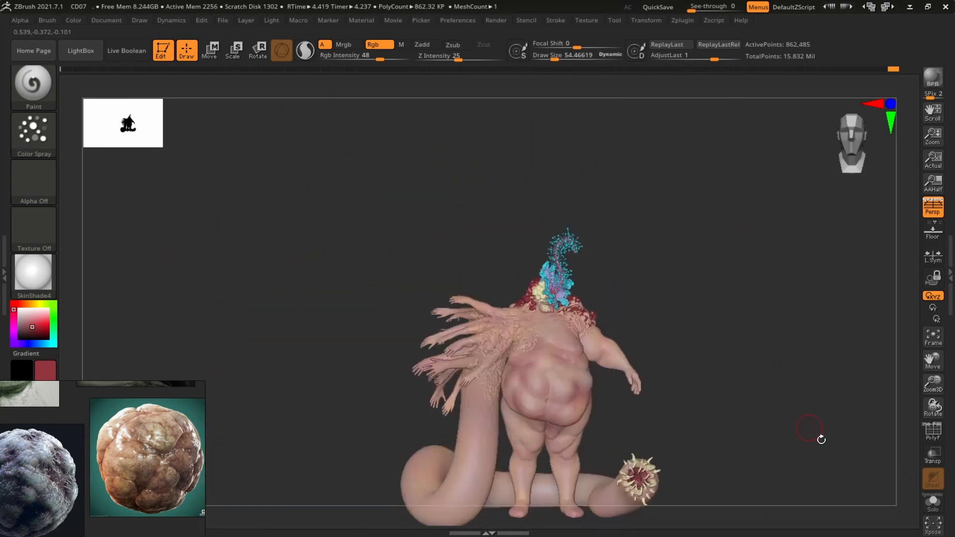
{"action": "left_click", "coordinate": [933, 502]}
{"action": "mouse_move", "coordinate": [825, 272]}
{"action": "right_mouse_down", "text": "ctrl"}
{"action": "mouse_move", "coordinate": [730, 164]}
{"action": "mouse_move", "coordinate": [576, 205]}
{"action": "right_mouse_up", "text": "ctrl"}
{"action": "mouse_move", "coordinate": [496, 277]}
{"action": "right_mouse_down"}
{"action": "mouse_move", "coordinate": [427, 209]}
{"action": "mouse_move", "coordinate": [632, 266]}
{"action": "mouse_move", "coordinate": [692, 256]}
{"action": "mouse_move", "coordinate": [505, 296]}
{"action": "mouse_move", "coordinate": [584, 292]}
{"action": "right_mouse_up"}
{"action": "mouse_move", "coordinate": [560, 242]}
{"action": "right_mouse_down"}
{"action": "mouse_move", "coordinate": [351, 186]}
{"action": "mouse_move", "coordinate": [454, 277]}
{"action": "mouse_move", "coordinate": [541, 261]}
{"action": "mouse_move", "coordinate": [407, 311]}
{"action": "right_mouse_up"}
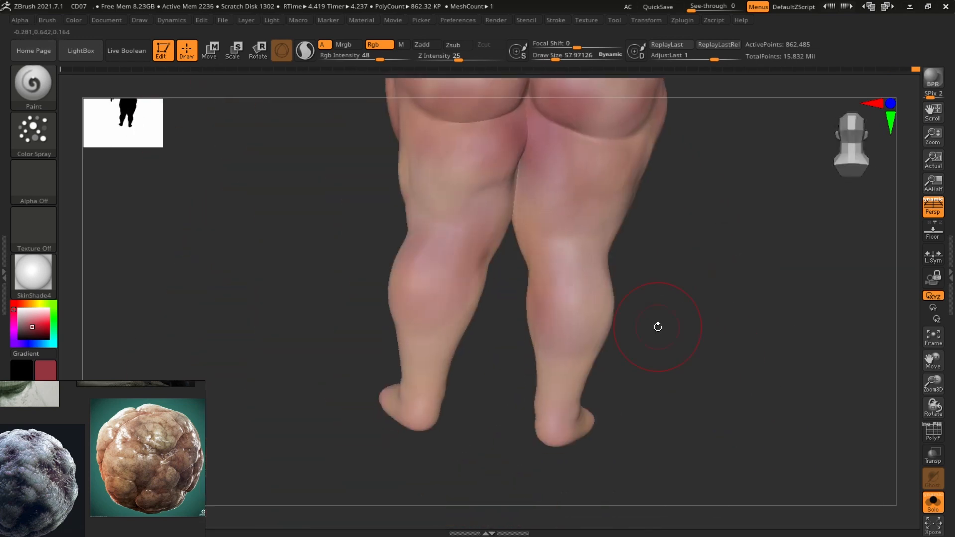
{"action": "mouse_move", "coordinate": [651, 393]}
{"action": "right_mouse_down"}
{"action": "mouse_move", "coordinate": [628, 441]}
{"action": "mouse_move", "coordinate": [759, 311]}
{"action": "mouse_move", "coordinate": [539, 336]}
{"action": "mouse_move", "coordinate": [554, 262]}
{"action": "right_mouse_up"}
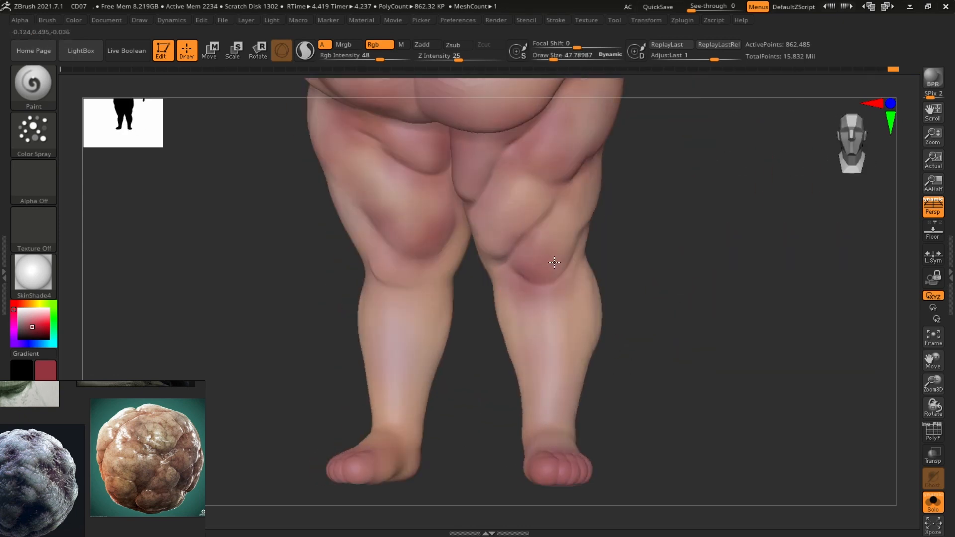
{"action": "mouse_move", "coordinate": [403, 281]}
{"action": "right_mouse_down"}
{"action": "mouse_move", "coordinate": [424, 196]}
{"action": "mouse_move", "coordinate": [462, 279]}
{"action": "mouse_move", "coordinate": [428, 326]}
{"action": "mouse_move", "coordinate": [573, 279]}
{"action": "mouse_move", "coordinate": [678, 328]}
{"action": "mouse_move", "coordinate": [578, 235]}
{"action": "mouse_move", "coordinate": [699, 324]}
{"action": "mouse_move", "coordinate": [598, 173]}
{"action": "mouse_move", "coordinate": [618, 196]}
{"action": "mouse_move", "coordinate": [516, 238]}
{"action": "right_mouse_up"}
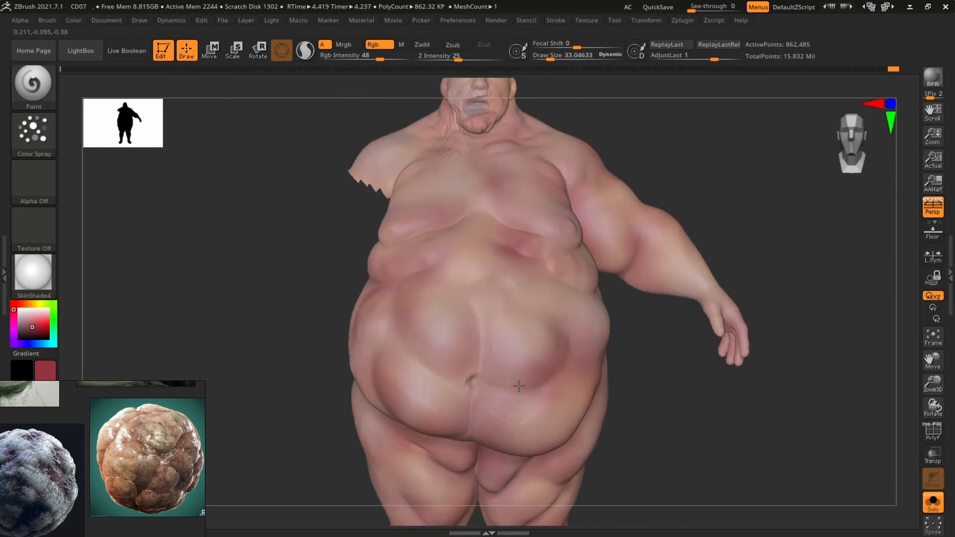
Spray warm yellow over the belly with Draw Size about 58
{"action": "right_click_drag", "start_coordinate": [781, 362], "coordinate": [769, 328], "text": "ctrl"}
{"action": "key", "text": "s"}
{"action": "left_click_drag", "start_coordinate": [507, 352], "coordinate": [512, 352]}
{"action": "right_click_drag", "start_coordinate": [702, 399], "coordinate": [727, 358], "text": "alt"}
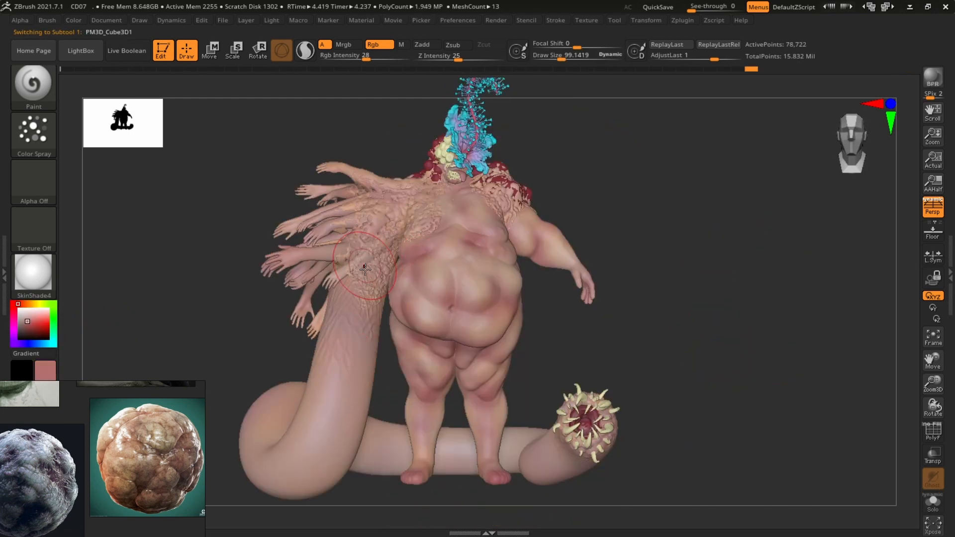
{"action": "left_click_drag", "start_coordinate": [359, 304], "coordinate": [349, 343]}
{"action": "right_click_drag", "start_coordinate": [642, 268], "coordinate": [503, 278]}
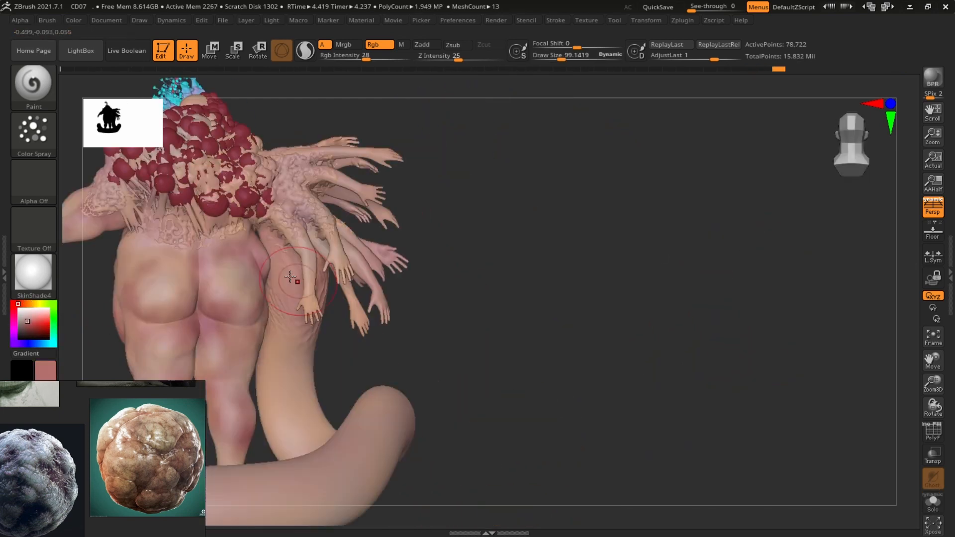
Spray pink at Rgb Intensity 28 over the tentacle arms, hips and tail
{"action": "left_click_drag", "start_coordinate": [291, 253], "coordinate": [291, 348]}
{"action": "mouse_move", "coordinate": [502, 279]}
{"action": "right_mouse_down"}
{"action": "mouse_move", "coordinate": [605, 270]}
{"action": "mouse_move", "coordinate": [666, 249]}
{"action": "right_mouse_up"}
{"action": "left_click_drag", "start_coordinate": [355, 309], "coordinate": [335, 363]}
{"action": "left_click_drag", "start_coordinate": [287, 435], "coordinate": [318, 393]}
{"action": "left_click_drag", "start_coordinate": [577, 444], "coordinate": [605, 423]}
{"action": "right_click_drag", "start_coordinate": [886, 241], "coordinate": [827, 239]}
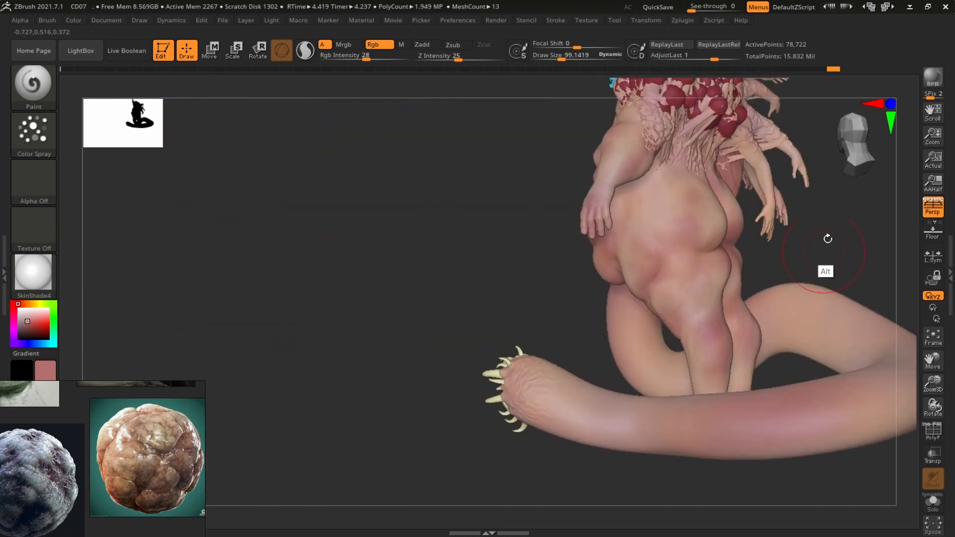
{"action": "right_click_drag", "start_coordinate": [736, 308], "coordinate": [806, 319]}
{"action": "right_click_drag", "start_coordinate": [770, 348], "coordinate": [746, 219], "text": "ctrl"}
{"action": "left_click_drag", "start_coordinate": [559, 354], "coordinate": [578, 328]}
{"action": "right_click_drag", "start_coordinate": [689, 219], "coordinate": [694, 308]}
{"action": "left_click", "coordinate": [419, 238], "text": "alt"}
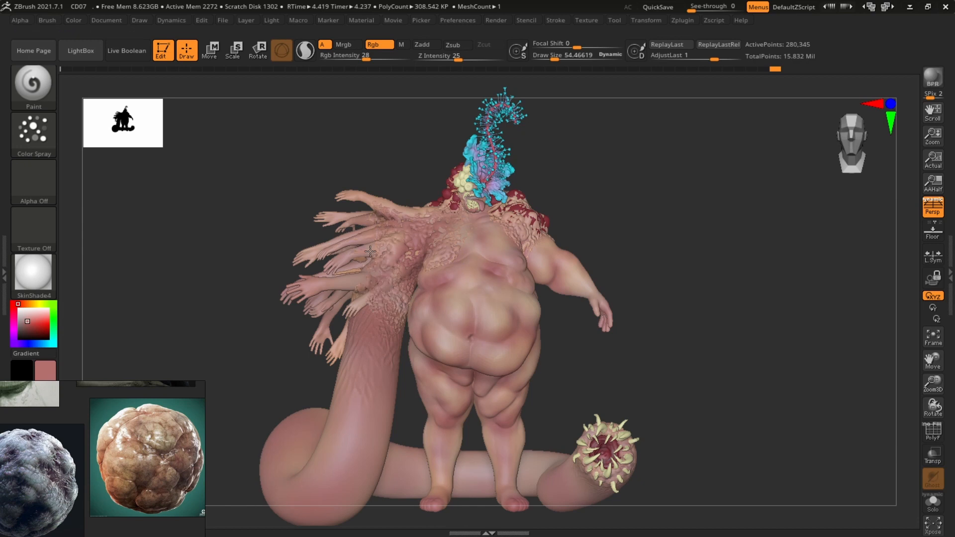
Render a BPR preview of the whole character with the floor shown
{"action": "right_click_drag", "start_coordinate": [370, 251], "coordinate": [328, 274]}
{"action": "right_click_drag", "start_coordinate": [497, 239], "coordinate": [368, 323]}
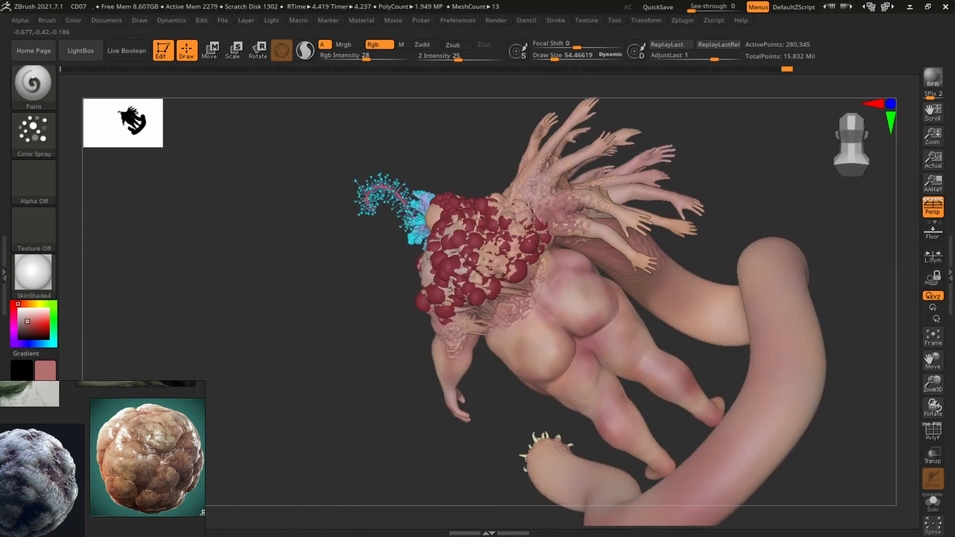
{"action": "right_click_drag", "start_coordinate": [556, 187], "coordinate": [670, 328]}
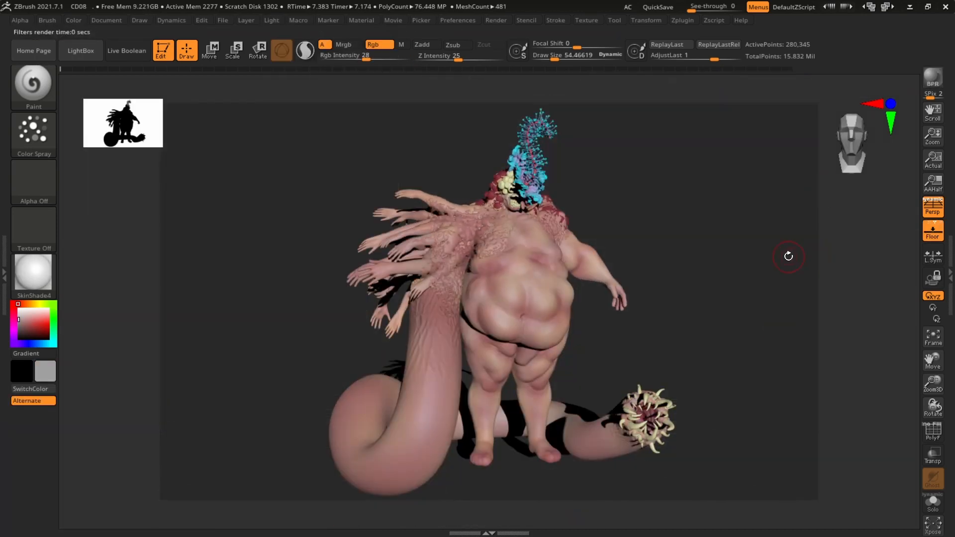
{"action": "left_click", "coordinate": [788, 256]}
Reposition the light in the Light palette and render again with BPR
{"action": "left_click", "coordinate": [272, 20]}
{"action": "left_click", "coordinate": [366, 59]}
{"action": "left_click", "coordinate": [320, 87]}
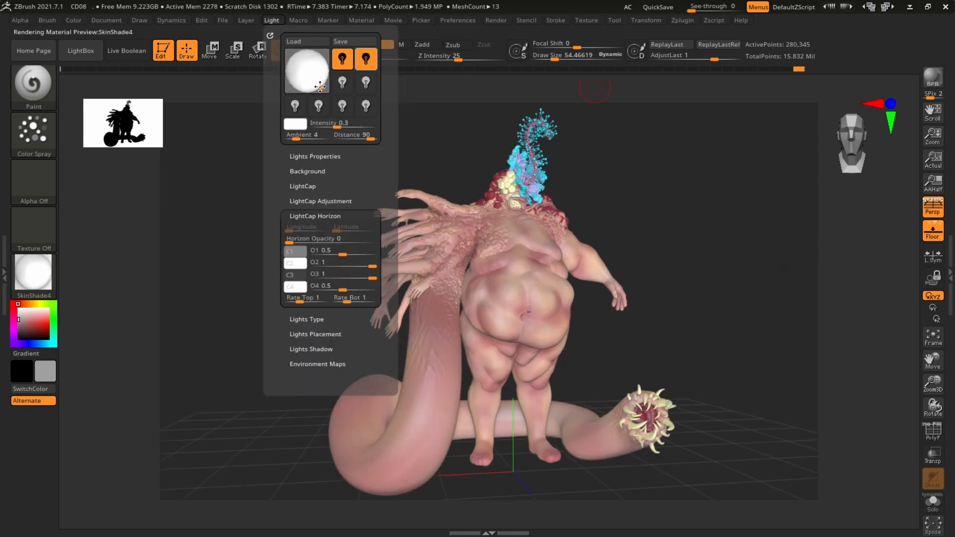
{"action": "left_click_drag", "start_coordinate": [337, 127], "coordinate": [333, 126]}
{"action": "left_click", "coordinate": [932, 79]}
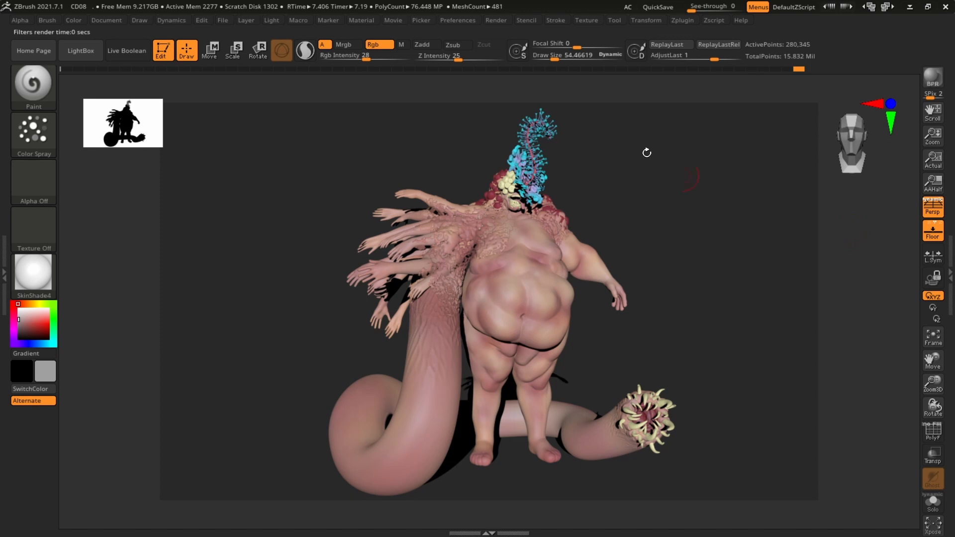
Adjust the light position in the Light palette once more and render a new BPR preview
{"action": "left_click", "coordinate": [647, 152]}
{"action": "left_click", "coordinate": [272, 21]}
{"action": "left_click", "coordinate": [342, 59]}
{"action": "left_click", "coordinate": [313, 64]}
{"action": "left_click", "coordinate": [304, 67]}
{"action": "left_click", "coordinate": [303, 65]}
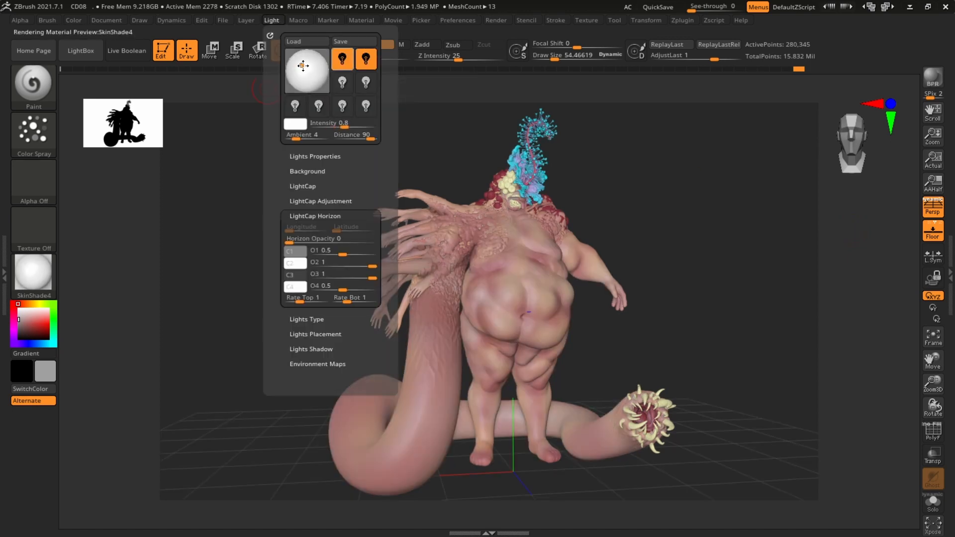
{"action": "left_click", "coordinate": [932, 80]}
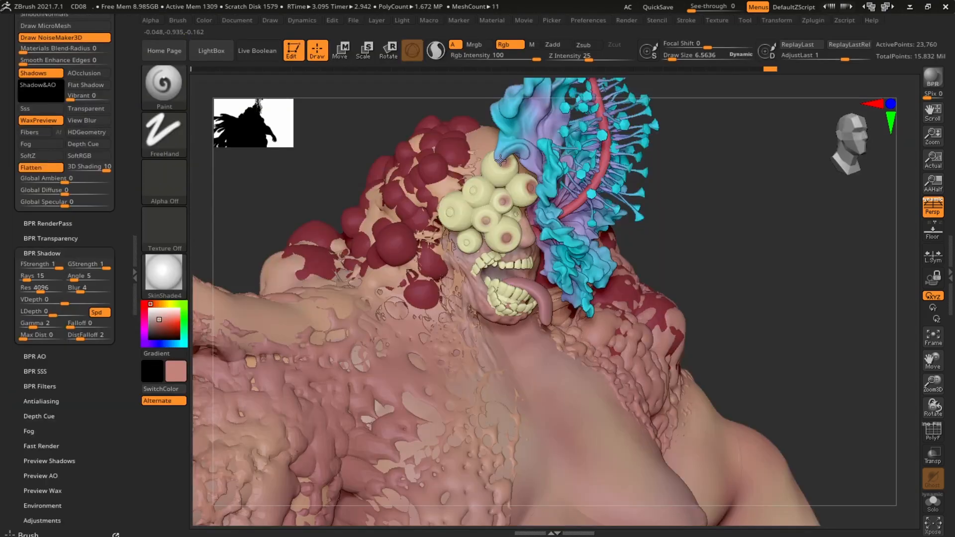
Pick a dark red colour and select the tail-tip subtool
{"action": "left_click", "coordinate": [468, 247]}
{"action": "mouse_move", "coordinate": [706, 186]}
{"action": "left_mouse_down"}
{"action": "mouse_move", "coordinate": [767, 186]}
{"action": "mouse_move", "coordinate": [707, 186]}
{"action": "left_mouse_up"}
{"action": "right_click_drag", "start_coordinate": [791, 199], "coordinate": [795, 258], "text": "ctrl"}
{"action": "left_click_drag", "start_coordinate": [746, 258], "coordinate": [795, 258]}
{"action": "right_click_drag", "start_coordinate": [795, 258], "coordinate": [777, 183], "text": "ctrl"}
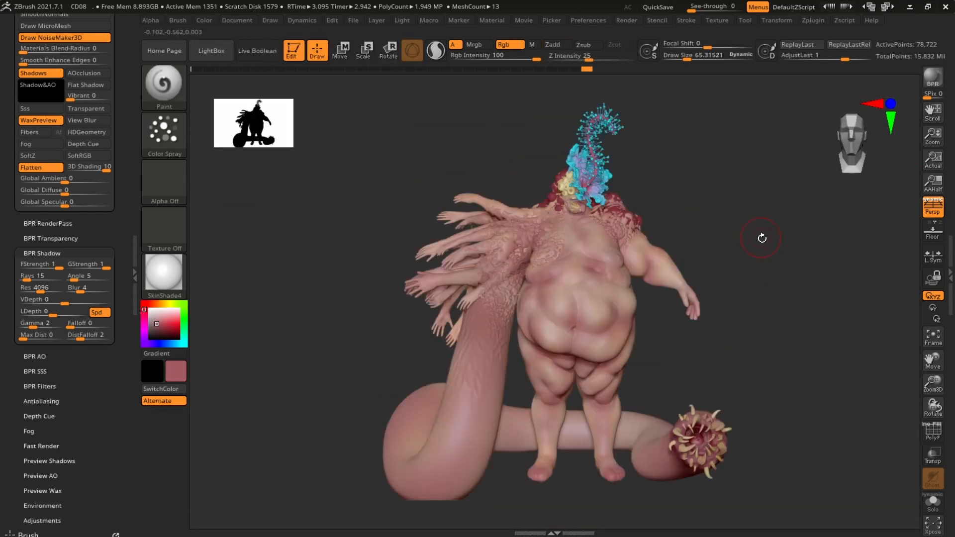
{"action": "left_click_drag", "start_coordinate": [761, 238], "coordinate": [686, 252], "text": "alt"}
{"action": "left_click", "coordinate": [166, 332]}
{"action": "left_click", "coordinate": [618, 390], "text": "alt"}
{"action": "key", "text": "s"}
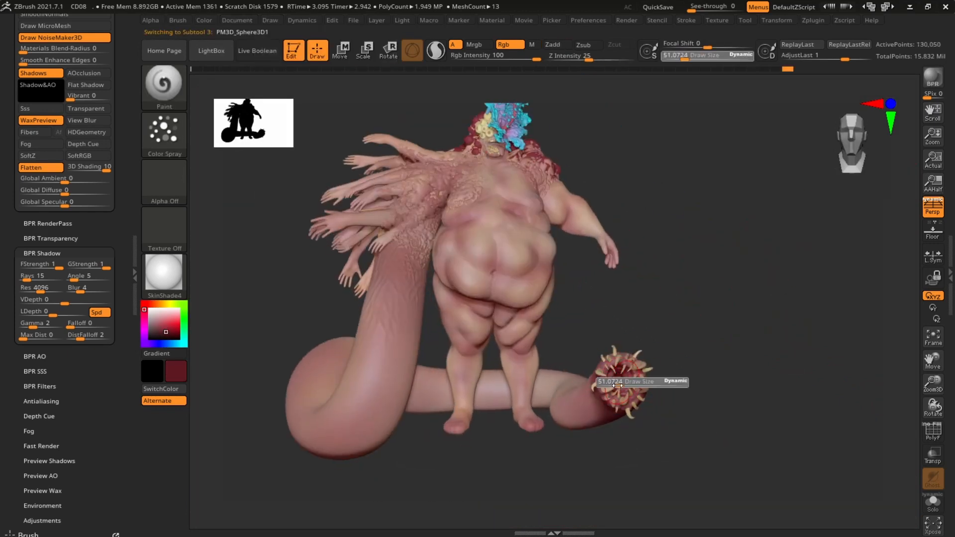
Select the arms subtool and render a fresh BPR of the whole character
{"action": "left_click", "coordinate": [933, 503]}
{"action": "key", "text": "s"}
{"action": "mouse_move", "coordinate": [686, 20]}
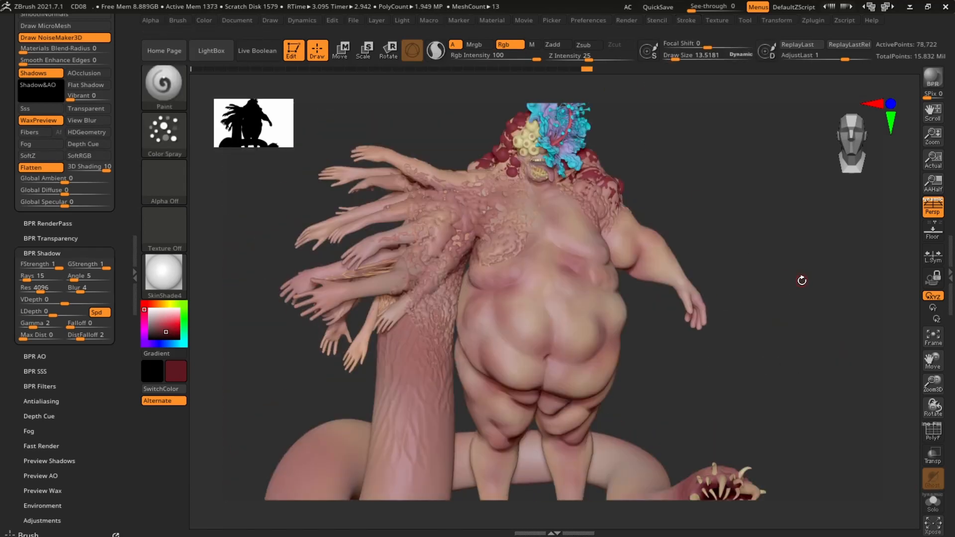
{"action": "left_click", "coordinate": [428, 176], "text": "alt"}
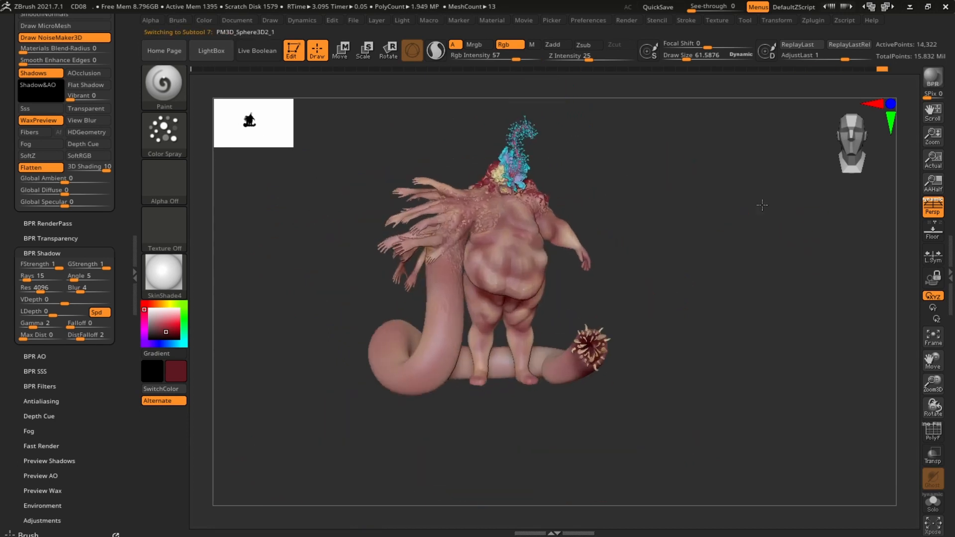
{"action": "key", "text": "shift+r"}
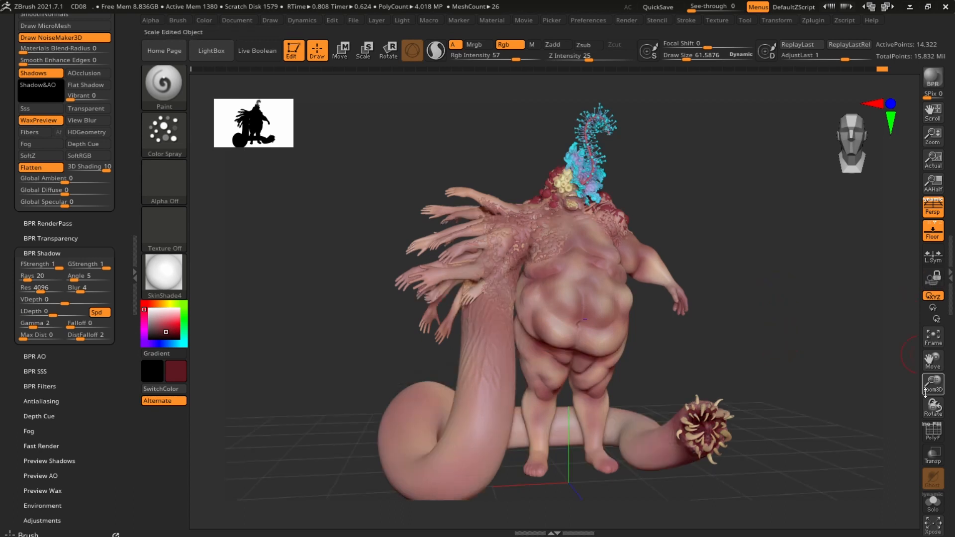
{"action": "left_click", "coordinate": [932, 78]}
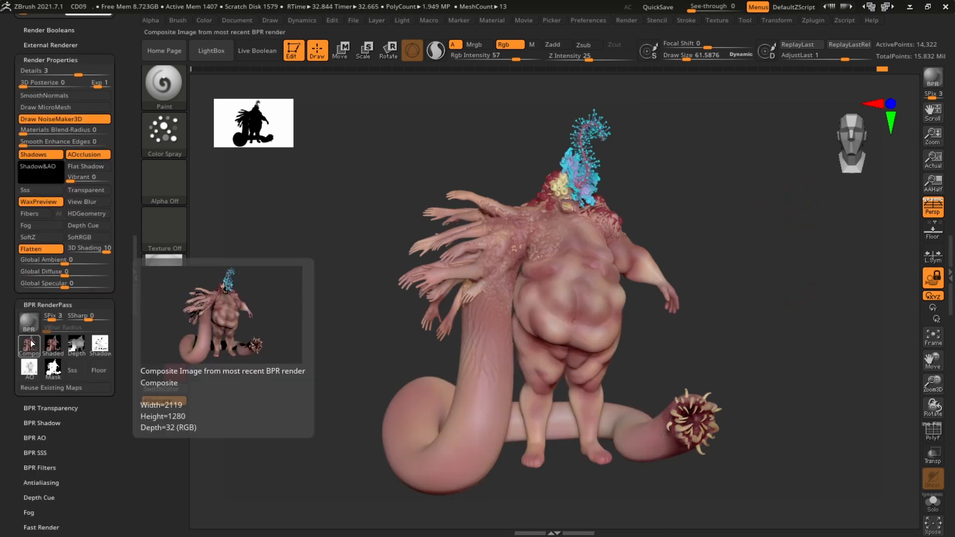
Export the BPR Composite pass as a JPEG named BPR_Composite into the 01 folder
{"action": "left_click", "coordinate": [29, 344]}
{"action": "right_click", "coordinate": [437, 242]}
{"action": "left_click", "coordinate": [307, 387]}
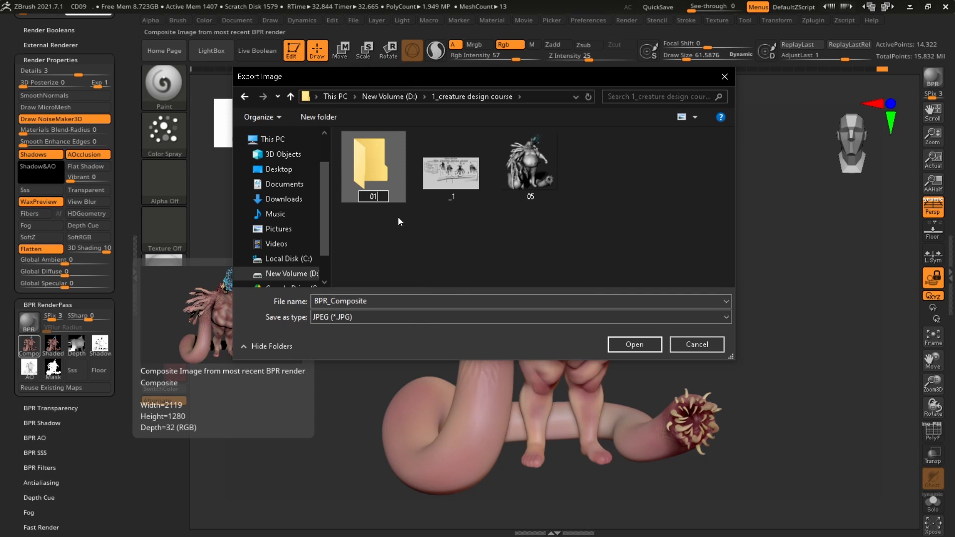
{"action": "key", "text": "Return"}
{"action": "double_click", "coordinate": [376, 162]}
{"action": "left_click", "coordinate": [650, 345]}
{"action": "left_click_drag", "start_coordinate": [605, 187], "coordinate": [628, 286]}
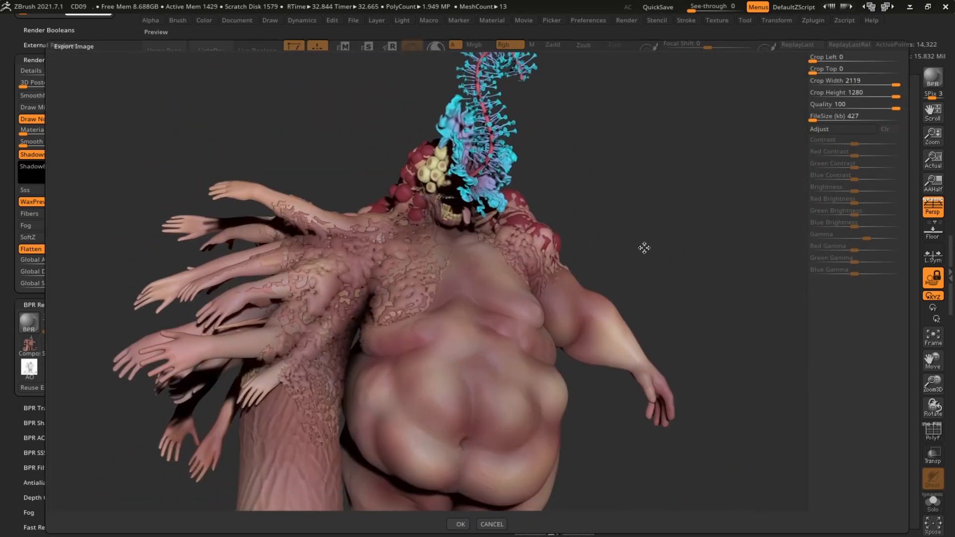
{"action": "left_click_drag", "start_coordinate": [644, 247], "coordinate": [661, 232]}
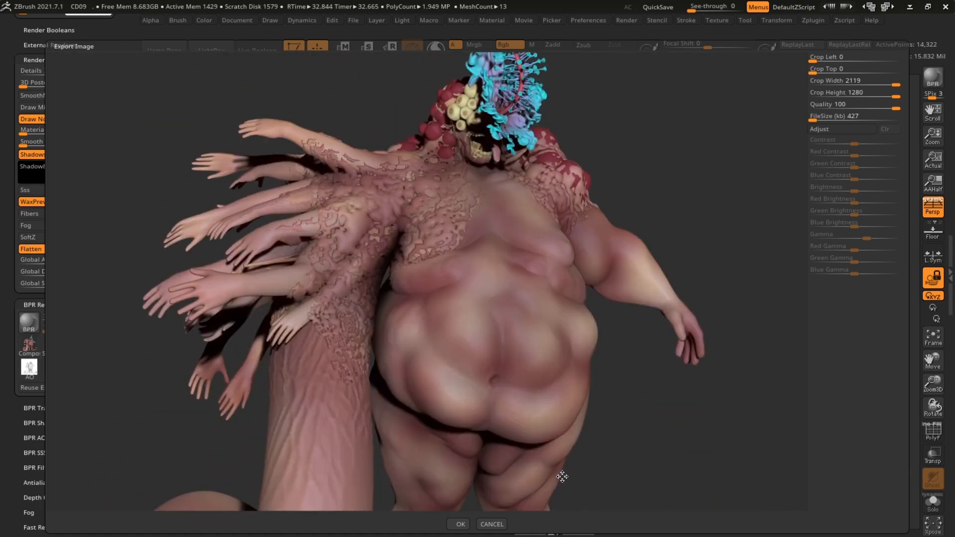
{"action": "left_click", "coordinate": [459, 525]}
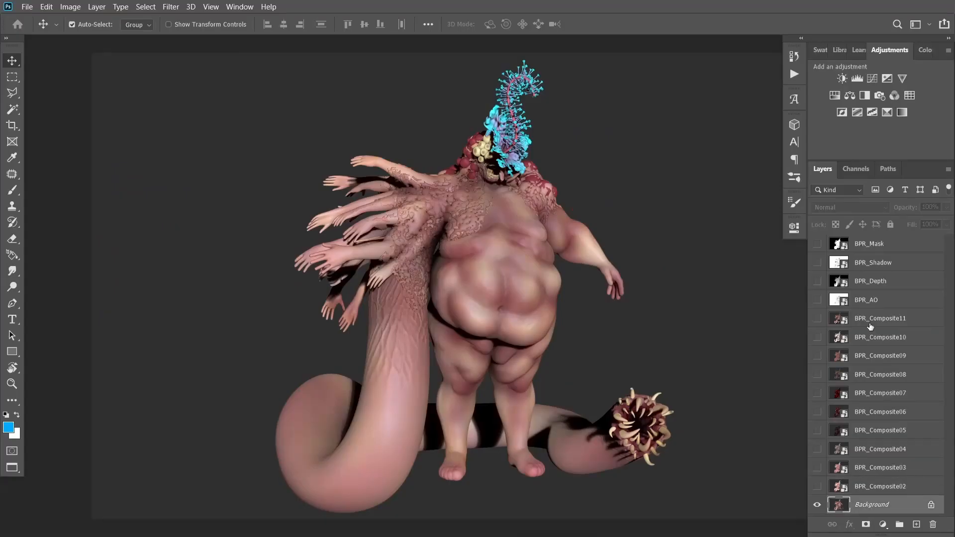
Switch to Photoshop, set the BPR_AO layer's blend mode to Multiply, then hide the layer
{"action": "left_click", "coordinate": [867, 301]}
{"action": "left_click", "coordinate": [817, 300]}
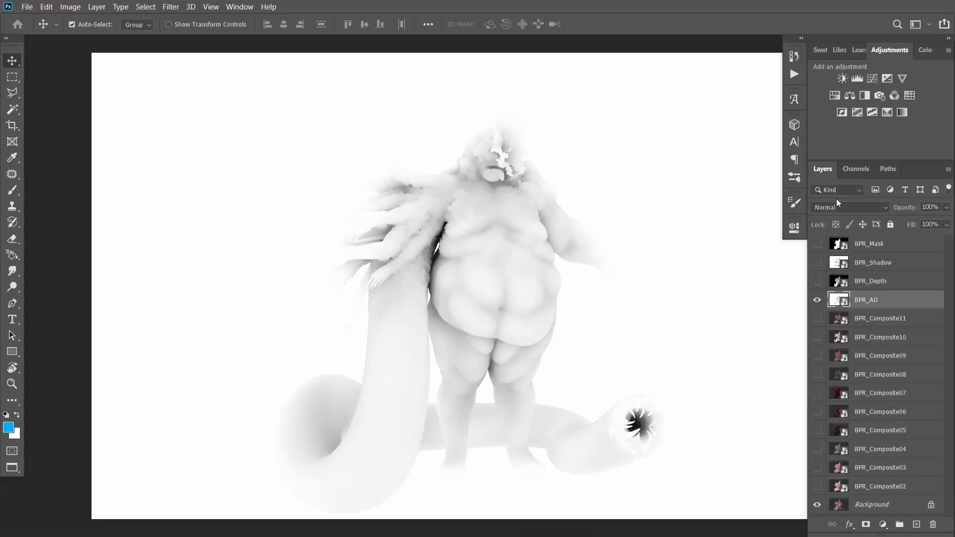
{"action": "left_click", "coordinate": [839, 207]}
{"action": "left_click", "coordinate": [836, 250]}
{"action": "left_click", "coordinate": [817, 301]}
Show the BPR_Composite02 layer and set its blend mode to Soft Light
{"action": "left_click", "coordinate": [870, 486]}
{"action": "left_click", "coordinate": [817, 486]}
{"action": "left_click", "coordinate": [845, 207]}
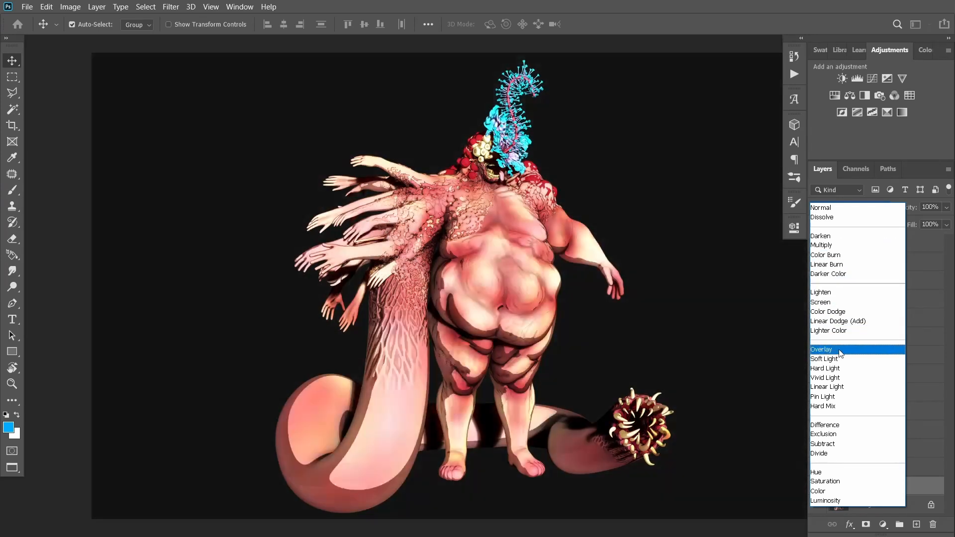
{"action": "left_click", "coordinate": [825, 358]}
{"action": "left_click", "coordinate": [817, 486]}
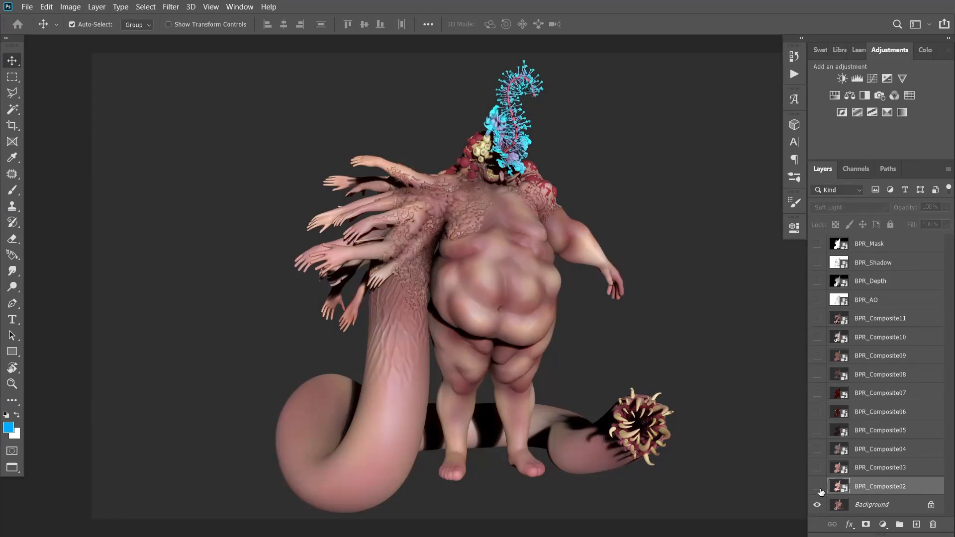
{"action": "left_click", "coordinate": [817, 487]}
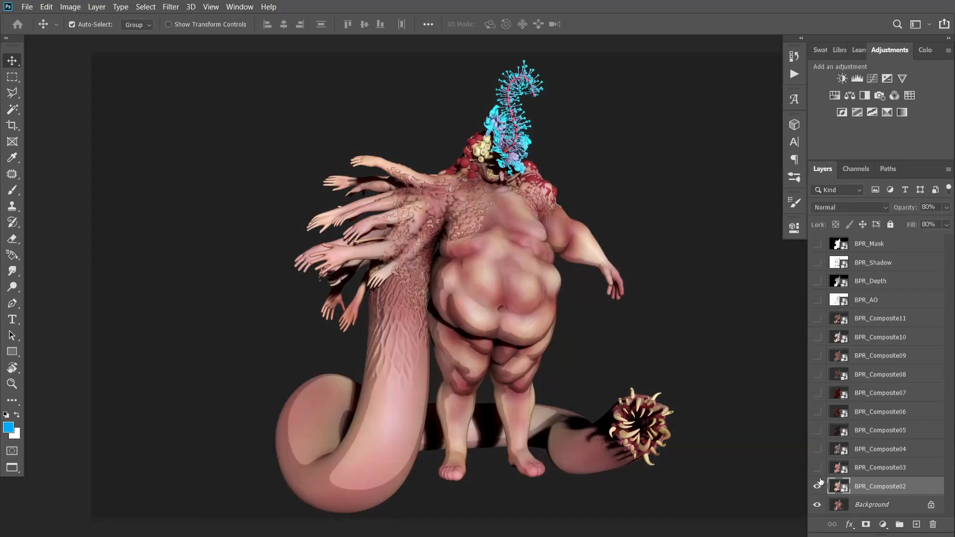
Show the BPR_Composite03 layer and set its blend mode to Soft Light
{"action": "left_click", "coordinate": [817, 467]}
{"action": "left_click", "coordinate": [880, 467]}
{"action": "left_click", "coordinate": [845, 207]}
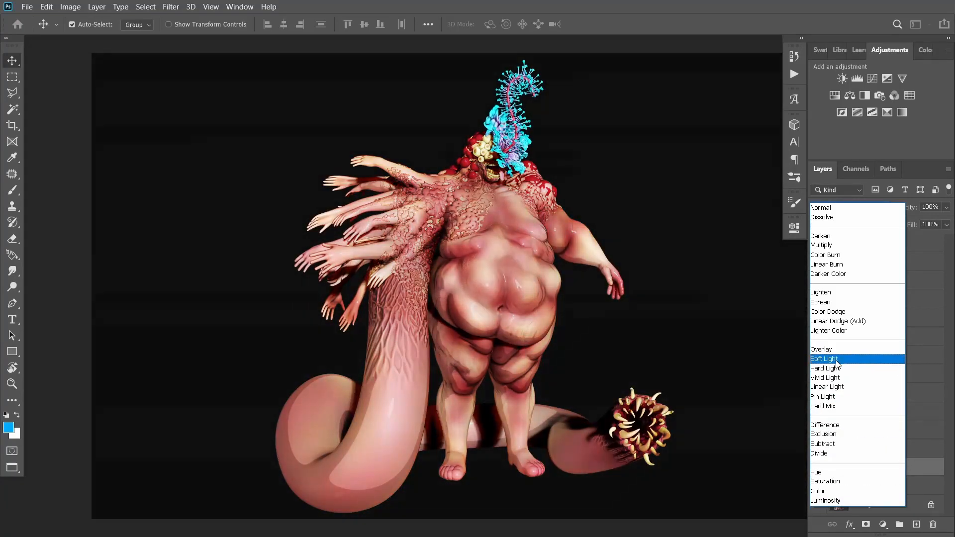
{"action": "left_click", "coordinate": [837, 359]}
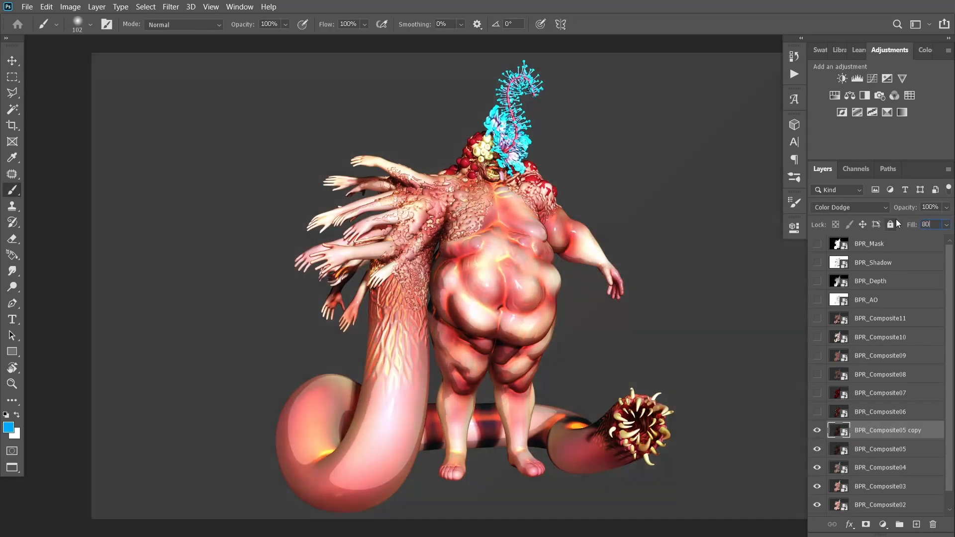
Toggle the BPR_Composite05 copy layer's visibility to compare its Color Dodge effect
{"action": "key", "text": "v"}
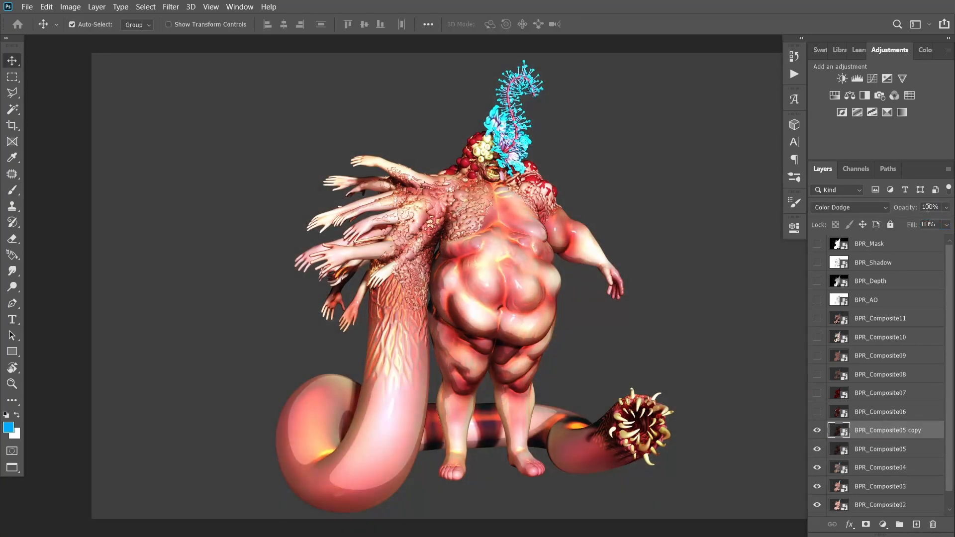
{"action": "left_click", "coordinate": [817, 430]}
{"action": "left_click", "coordinate": [817, 434]}
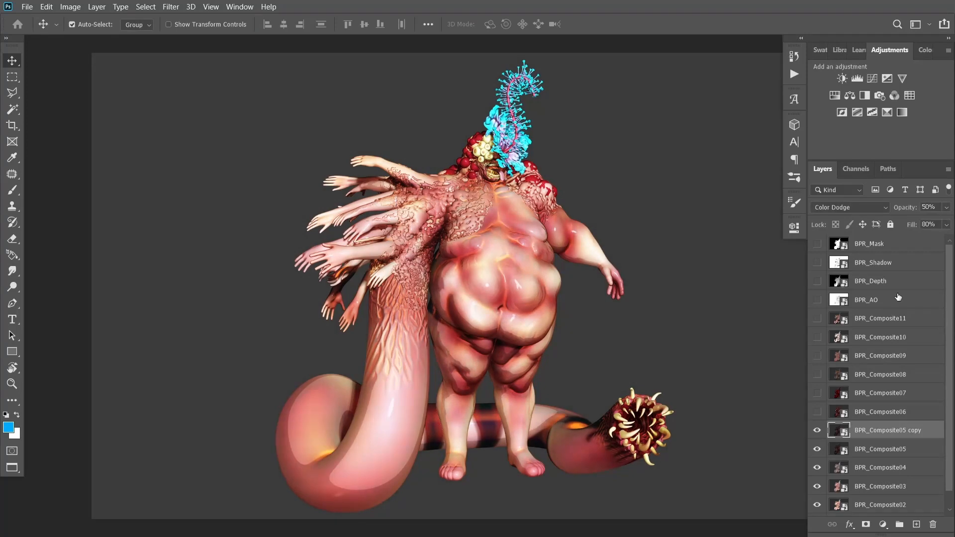
{"action": "left_click_drag", "start_coordinate": [816, 441], "coordinate": [818, 437]}
{"action": "left_click", "coordinate": [819, 432]}
Try BPR_Composite06 with different blend modes, then delete the layer
{"action": "left_click", "coordinate": [873, 412]}
{"action": "left_click", "coordinate": [817, 412]}
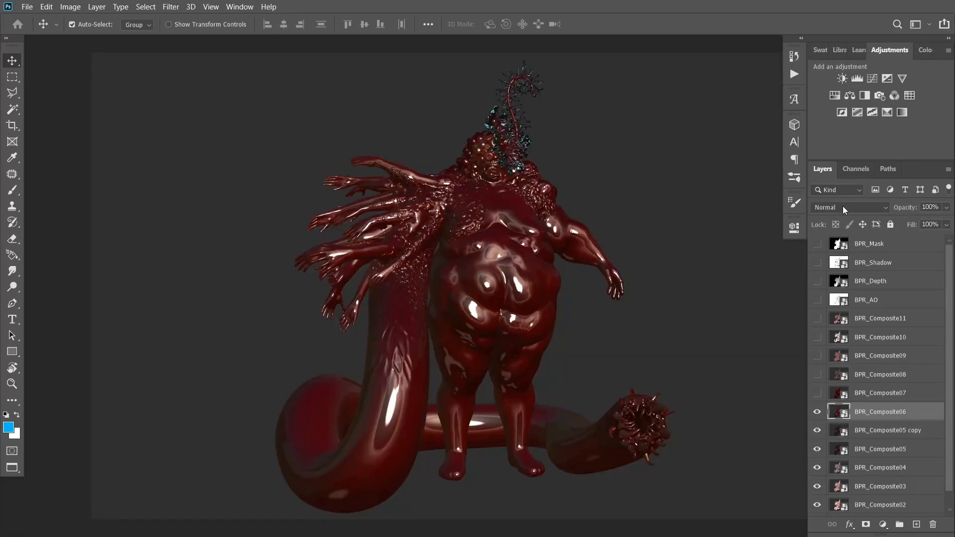
{"action": "left_click", "coordinate": [844, 208]}
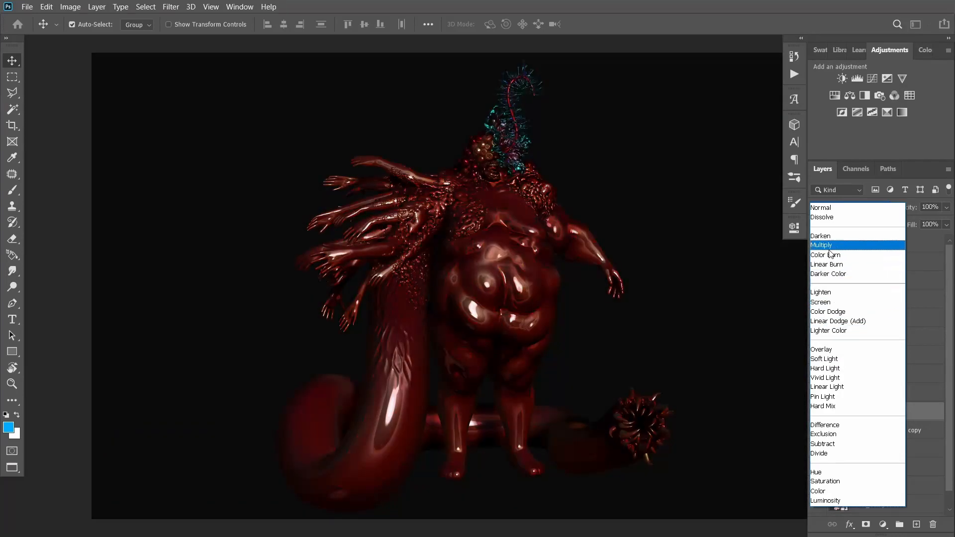
{"action": "left_click", "coordinate": [843, 207]}
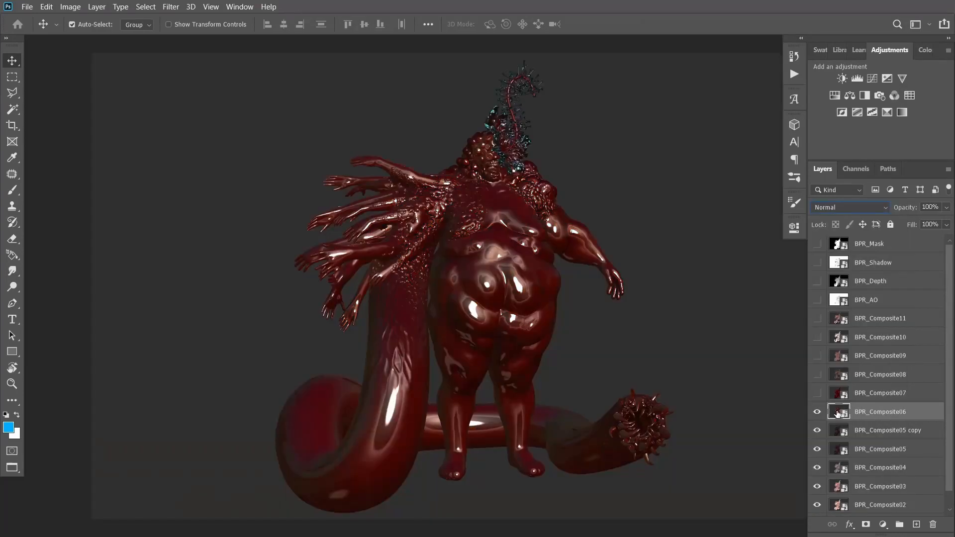
{"action": "left_click_drag", "start_coordinate": [932, 526], "coordinate": [932, 525]}
Set BPR_Composite07 to Pin Light and add a black layer mask to it
{"action": "left_click", "coordinate": [849, 208]}
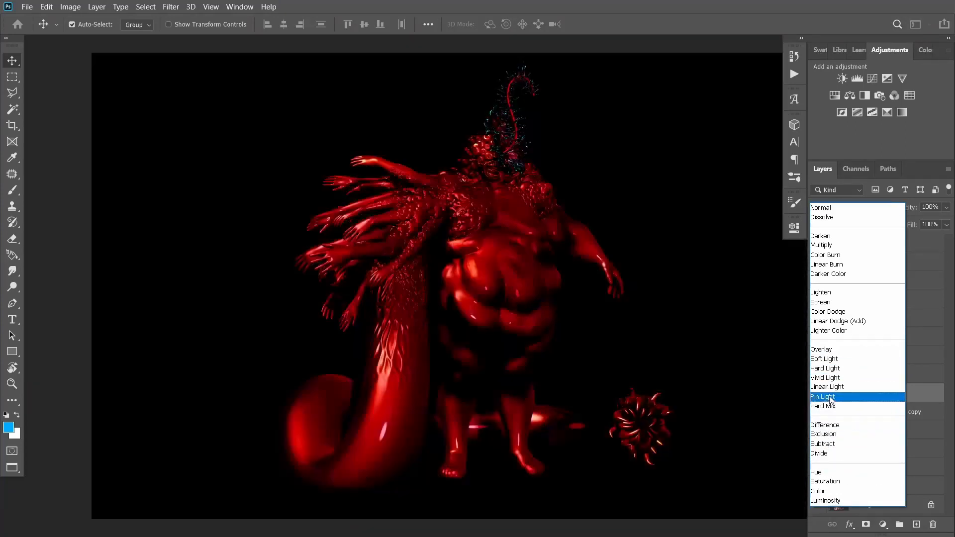
{"action": "left_click", "coordinate": [821, 396]}
{"action": "left_click", "coordinate": [817, 393]}
{"action": "left_click", "coordinate": [866, 524], "text": "alt"}
Choose a soft round brush with the Brush tool
{"action": "left_click", "coordinate": [795, 177]}
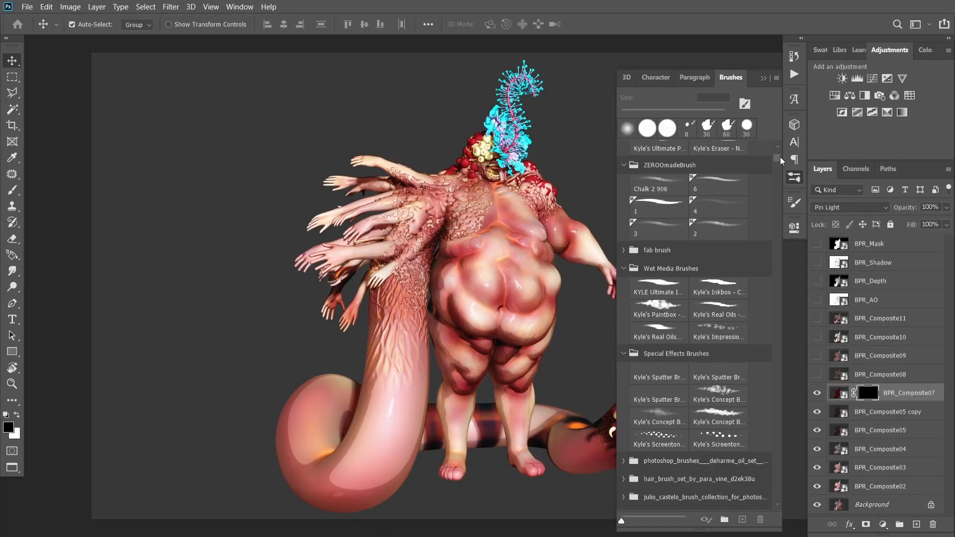
{"action": "scroll", "coordinate": [779, 157], "scroll_direction": "up", "scroll_amount": 1}
{"action": "key", "text": "b"}
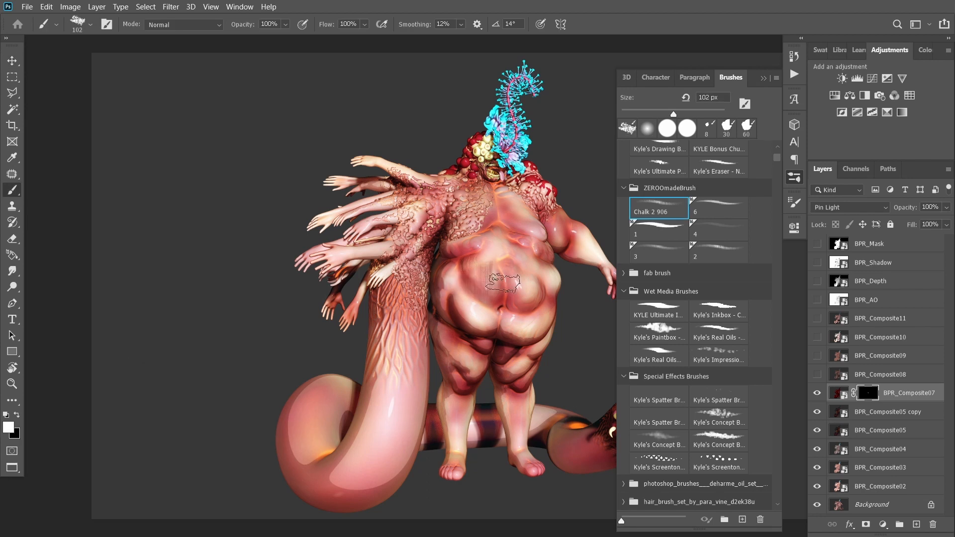
{"action": "scroll", "coordinate": [667, 214], "scroll_direction": "up", "scroll_amount": 3}
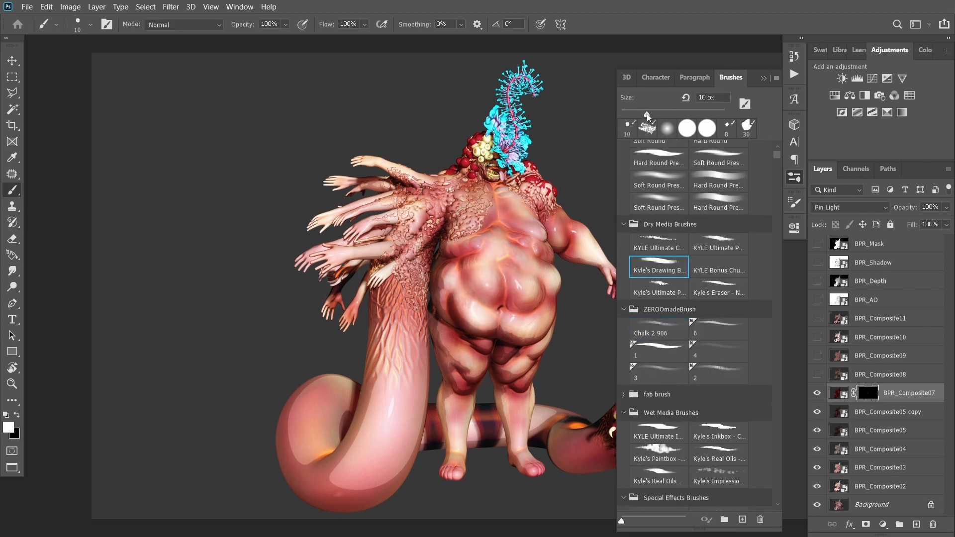
{"action": "left_click", "coordinate": [660, 207]}
{"action": "left_click", "coordinate": [763, 78]}
Paint white into the layer mask to reveal the Pin Light effect over the belly, legs and tail
{"action": "left_click_drag", "start_coordinate": [503, 239], "coordinate": [507, 323]}
{"action": "left_click_drag", "start_coordinate": [642, 452], "coordinate": [557, 442]}
{"action": "mouse_move", "coordinate": [418, 428]}
{"action": "left_mouse_down"}
{"action": "mouse_move", "coordinate": [349, 499]}
{"action": "mouse_move", "coordinate": [420, 348]}
{"action": "left_mouse_up"}
{"action": "left_click_drag", "start_coordinate": [450, 470], "coordinate": [444, 400]}
{"action": "left_click_drag", "start_coordinate": [415, 318], "coordinate": [404, 329]}
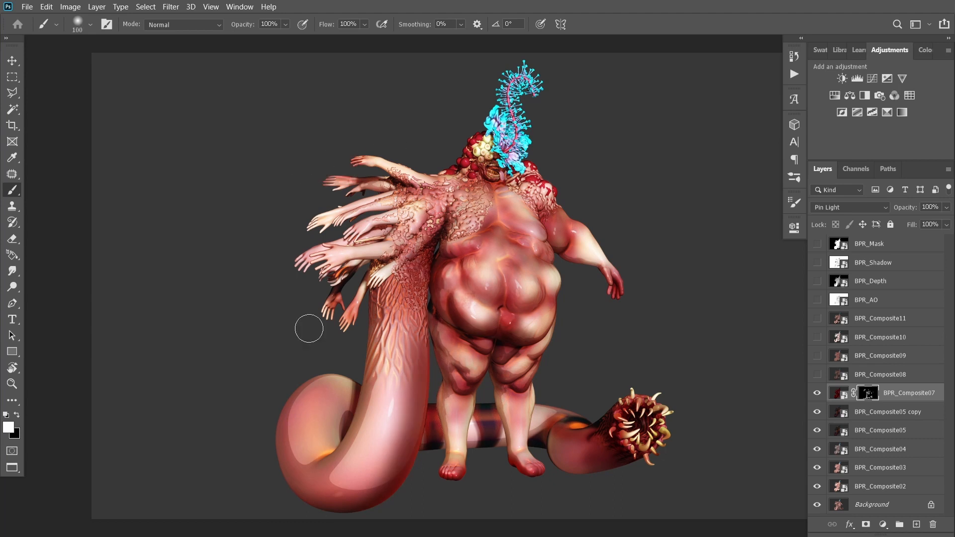
{"action": "mouse_move", "coordinate": [389, 274]}
{"action": "left_mouse_down"}
{"action": "mouse_move", "coordinate": [378, 343]}
{"action": "mouse_move", "coordinate": [314, 447]}
{"action": "left_mouse_up"}
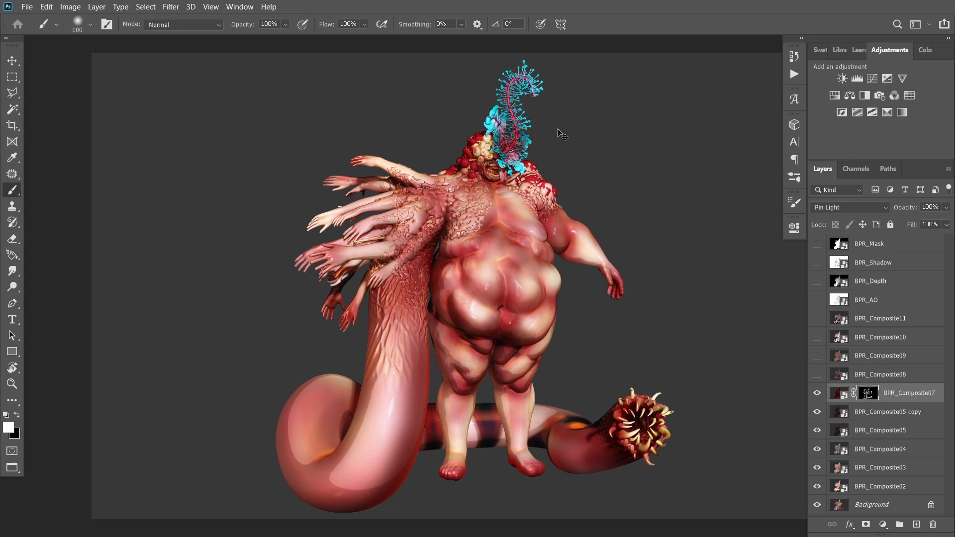
{"action": "left_click", "coordinate": [817, 392]}
{"action": "left_click", "coordinate": [817, 392]}
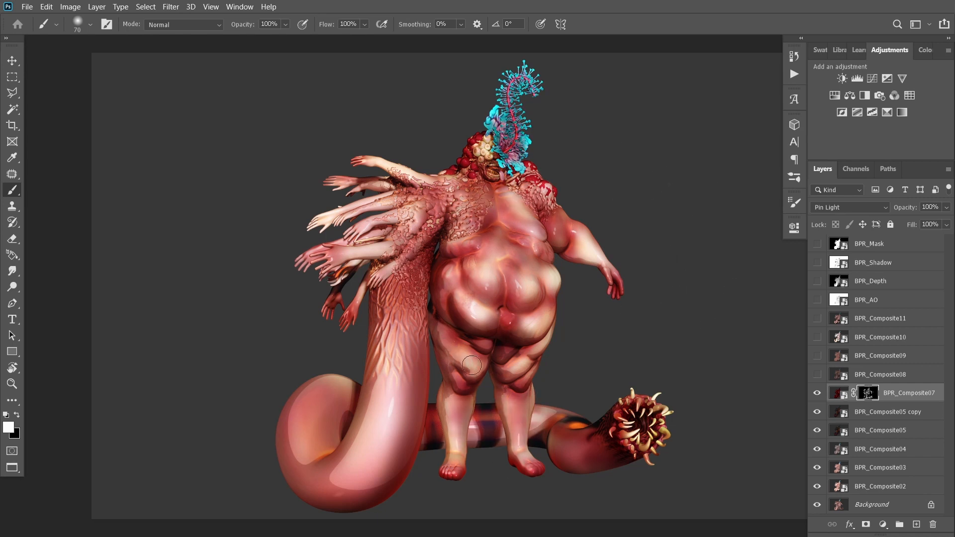
{"action": "left_click_drag", "start_coordinate": [471, 365], "coordinate": [460, 351]}
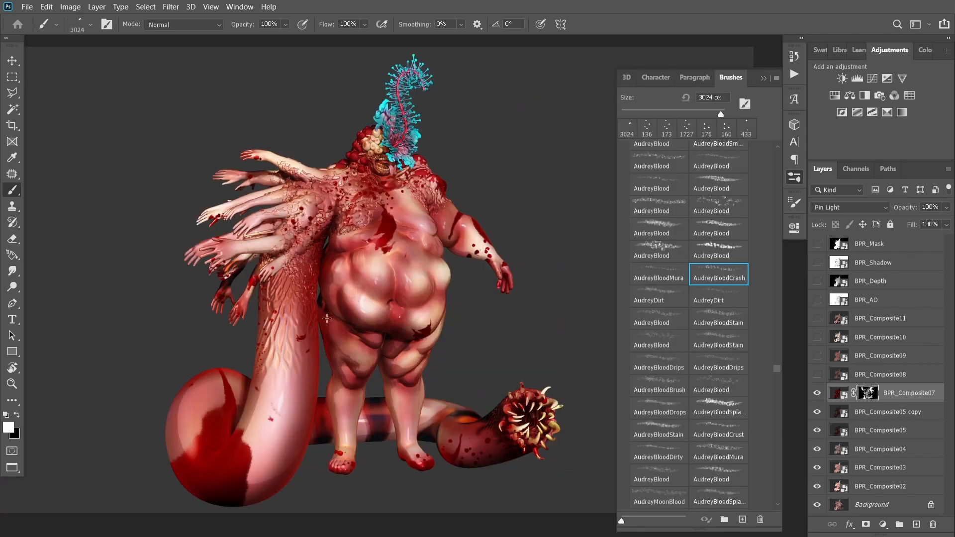
Try stamping a blood splatter brush on the belly
{"action": "left_click", "coordinate": [366, 347]}
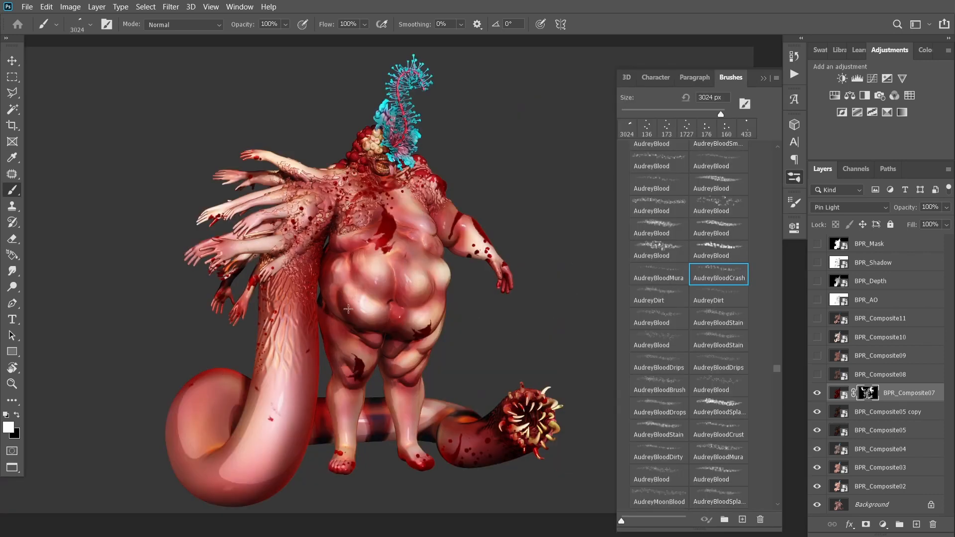
{"action": "left_click", "coordinate": [348, 309]}
{"action": "key", "text": "ctrl+z"}
{"action": "key", "text": "ctrl+z"}
Stamp blood splatters with an AudreyBlood brush at 336 px over the chest, shoulders and arms
{"action": "left_click", "coordinate": [669, 256]}
{"action": "left_click", "coordinate": [354, 314]}
{"action": "left_click", "coordinate": [377, 214]}
{"action": "left_click", "coordinate": [266, 221]}
{"action": "left_click", "coordinate": [244, 222]}
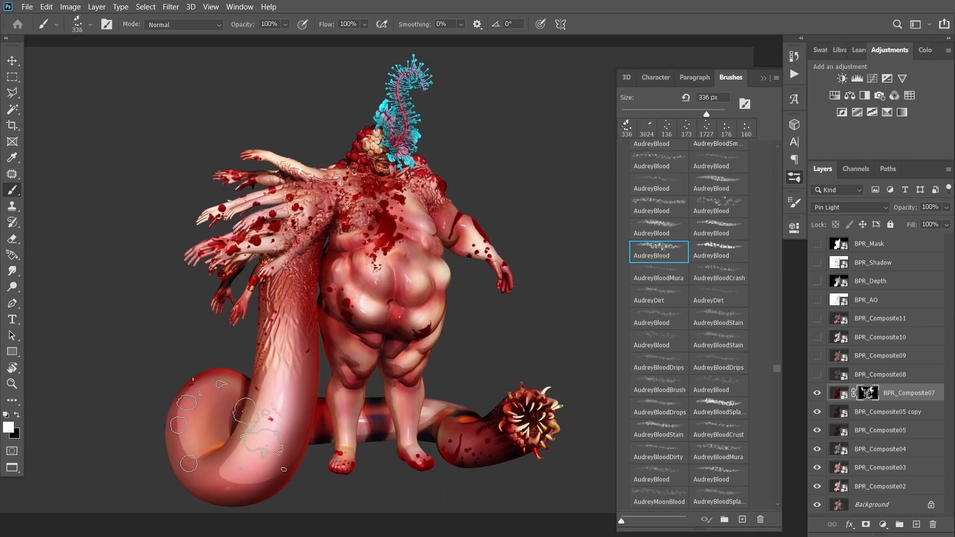
{"action": "key", "text": "ctrl+z"}
{"action": "left_click", "coordinate": [243, 236]}
{"action": "left_click", "coordinate": [235, 432]}
{"action": "key", "text": "ctrl+z"}
{"action": "left_click", "coordinate": [354, 390]}
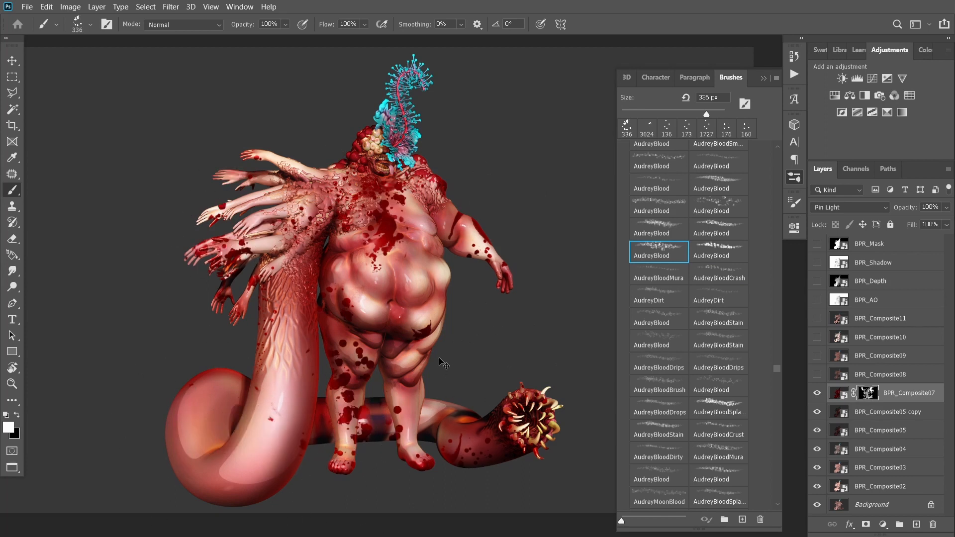
{"action": "key", "text": "ctrl+z"}
Switch to another AudreyBlood brush at 282 px and stamp splatters on the tail coil
{"action": "key", "text": "comma"}
{"action": "key", "text": "comma"}
{"action": "key", "text": "comma"}
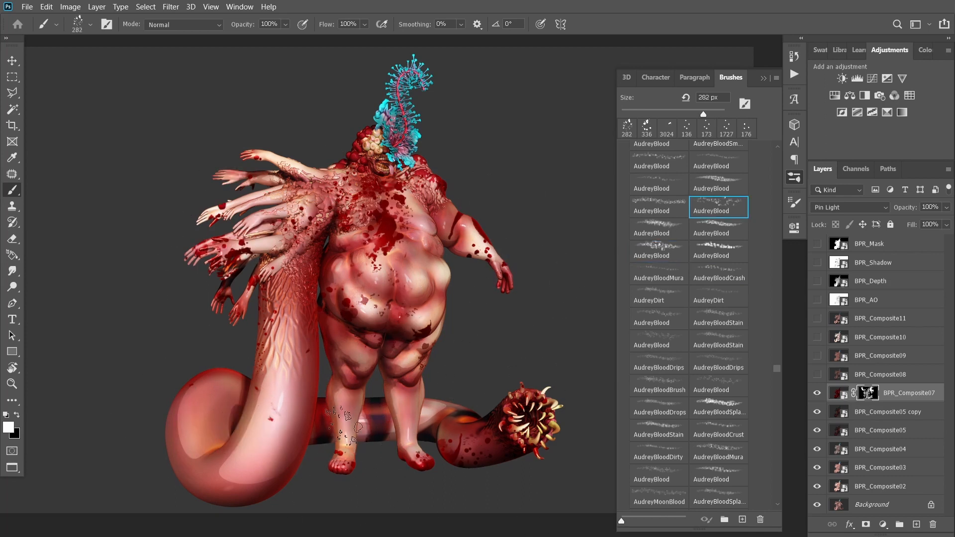
{"action": "left_click", "coordinate": [240, 439]}
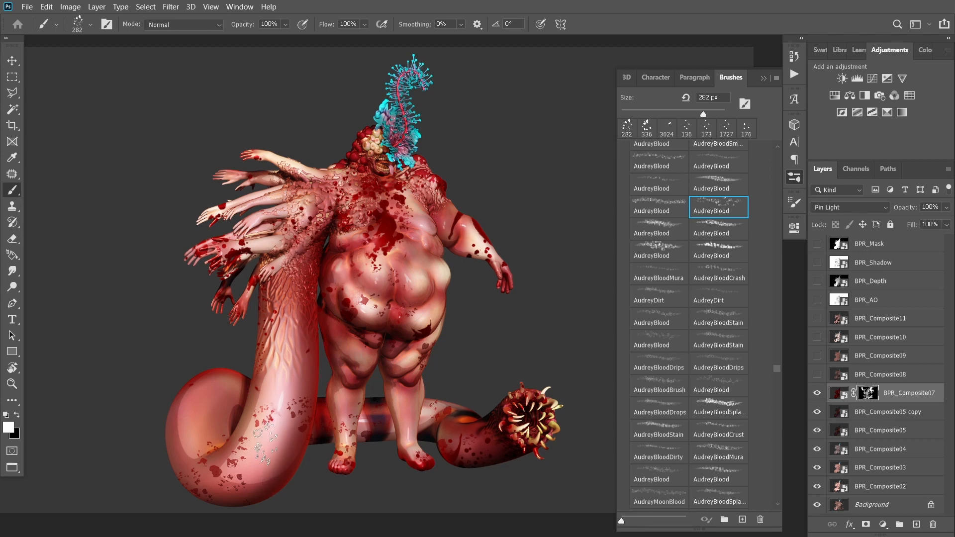
Stamp more blood splatters over the arms and tail with the 282 px AudreyBlood brush, undoing misplaced stamps
{"action": "left_click", "coordinate": [298, 244]}
{"action": "left_click", "coordinate": [264, 428]}
{"action": "left_click", "coordinate": [187, 445]}
{"action": "left_click", "coordinate": [211, 453]}
{"action": "key", "text": "ctrl+z"}
{"action": "left_click", "coordinate": [357, 354]}
{"action": "left_click", "coordinate": [408, 277]}
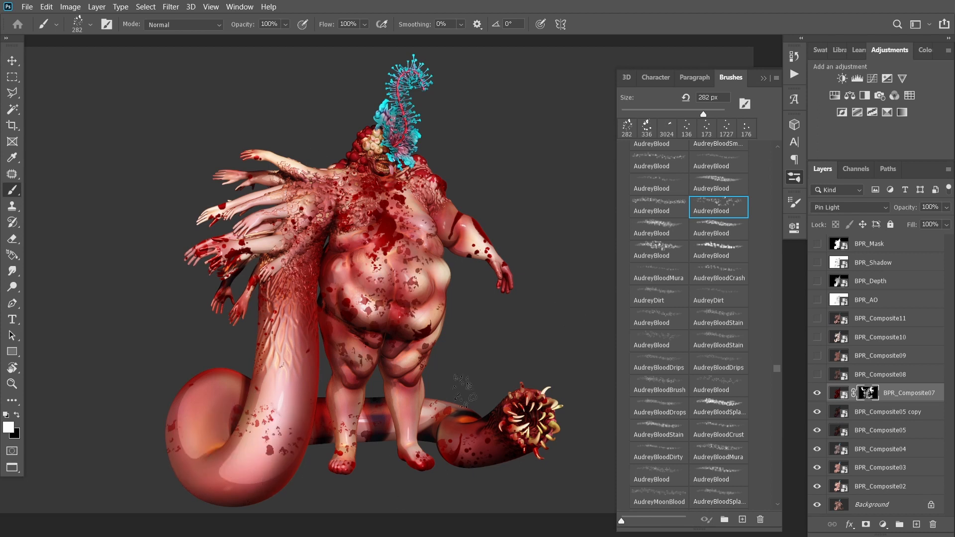
{"action": "key", "text": "ctrl+z"}
Cycle to a larger AudreyBlood crust brush at 1318 px and stamp a big splatter across the lower tail coil
{"action": "key", "text": "comma"}
{"action": "key", "text": "comma"}
{"action": "key", "text": "comma"}
{"action": "key", "text": "comma"}
{"action": "key", "text": "comma"}
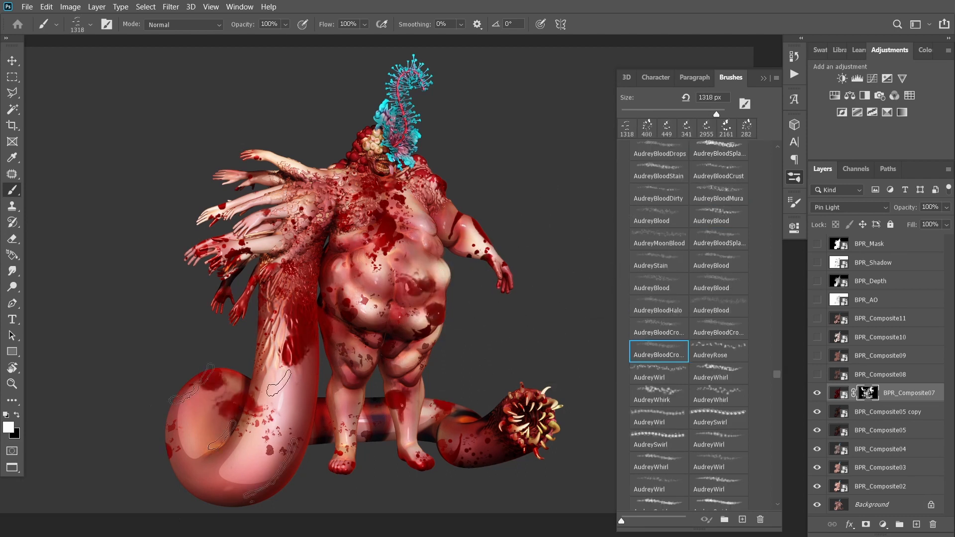
{"action": "left_click", "coordinate": [215, 490]}
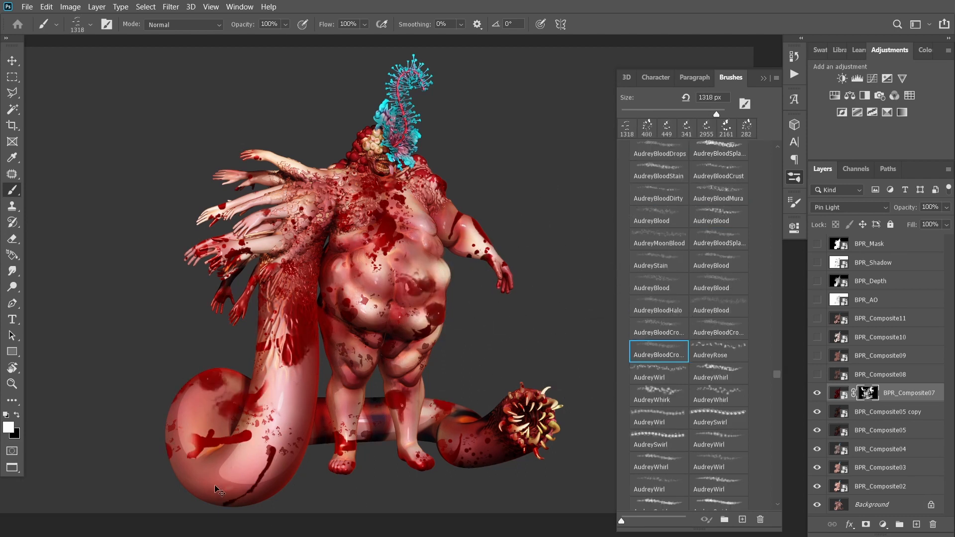
{"action": "key", "text": "ctrl+z"}
{"action": "left_click", "coordinate": [241, 493]}
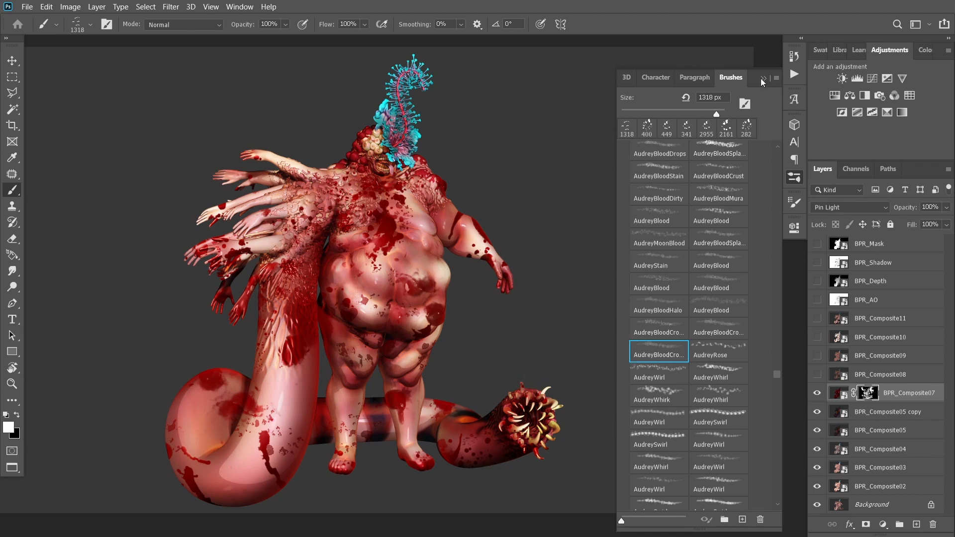
Shrink the brush to 175 px, move BPR_Composite07 with its mask above BPR_Composite11, and show BPR_Composite08
{"action": "left_click", "coordinate": [764, 78]}
{"action": "key", "text": "bracketleft"}
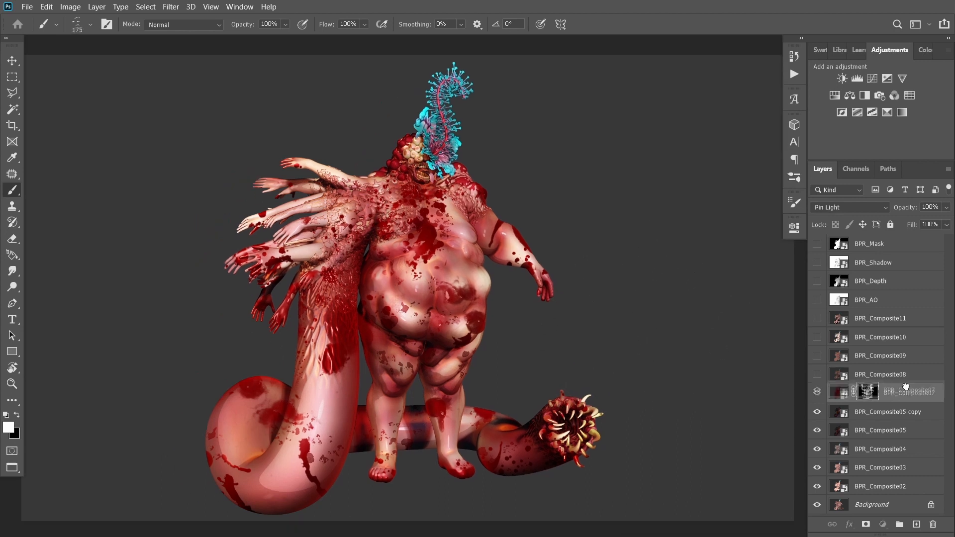
{"action": "left_click", "coordinate": [819, 319]}
{"action": "left_click", "coordinate": [840, 394]}
{"action": "left_click", "coordinate": [817, 395]}
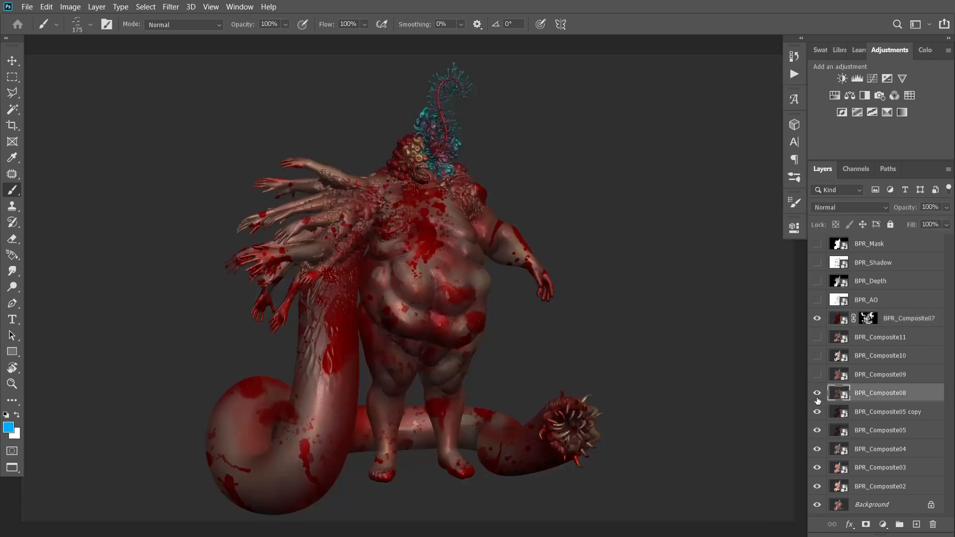
Set BPR_Composite08's blend mode to Soft Light and toggle its visibility to compare
{"action": "left_click", "coordinate": [829, 208]}
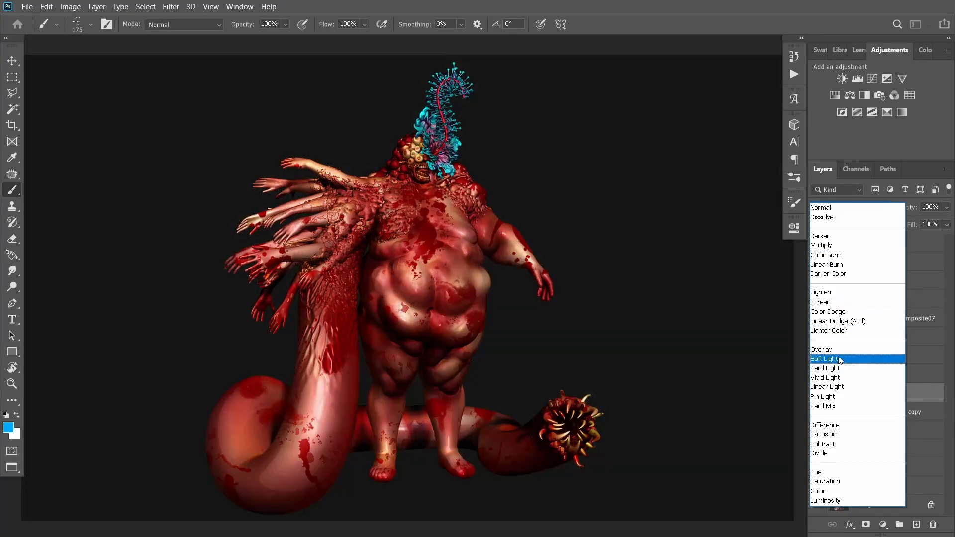
{"action": "left_click", "coordinate": [839, 359]}
{"action": "left_click", "coordinate": [817, 393]}
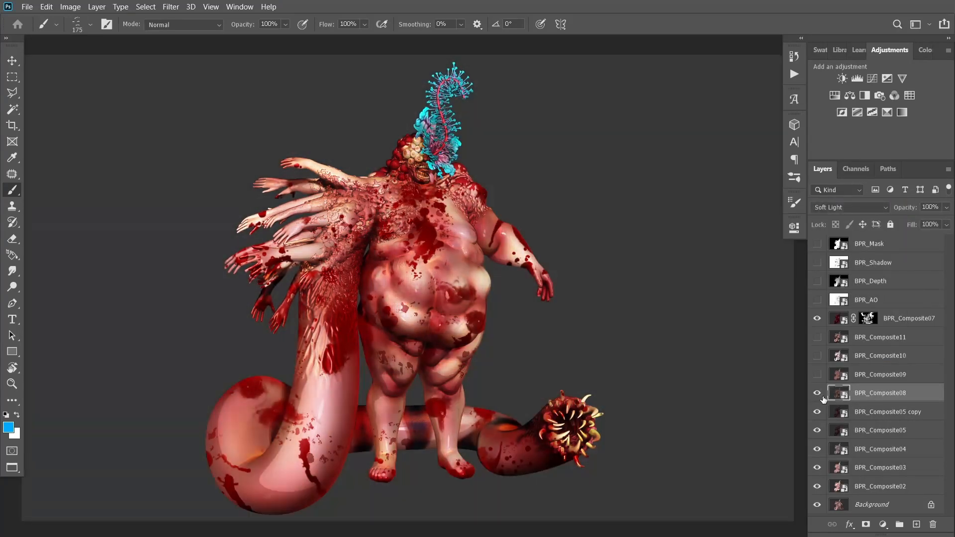
{"action": "left_click", "coordinate": [817, 393]}
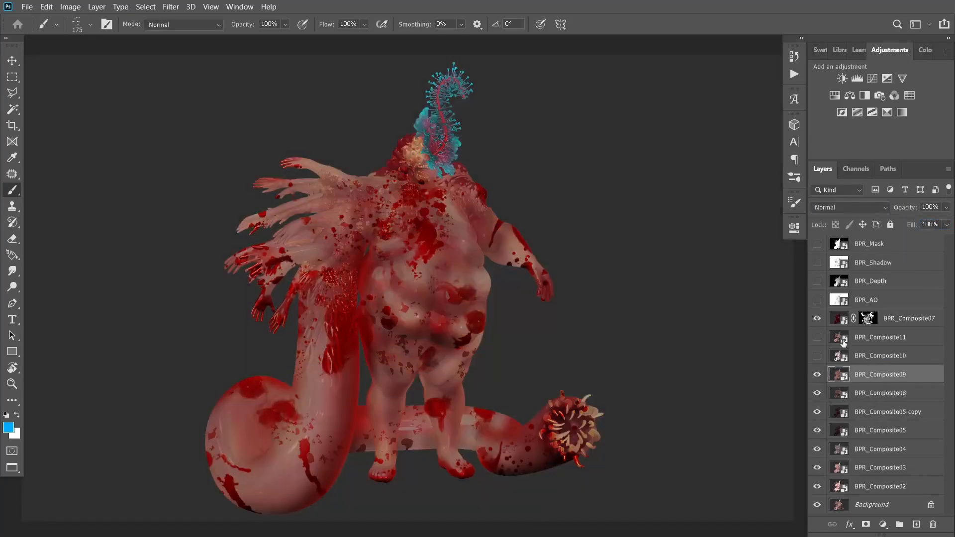
Set BPR_Composite09's blend mode to Soft Light and toggle its visibility to compare
{"action": "left_click", "coordinate": [845, 208]}
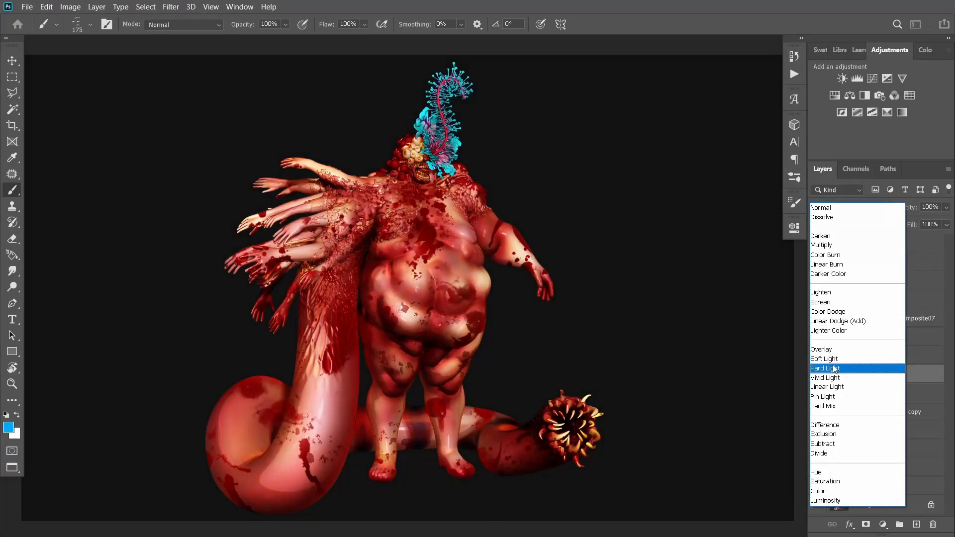
{"action": "left_click", "coordinate": [840, 359]}
{"action": "left_click", "coordinate": [817, 374]}
{"action": "left_click", "coordinate": [818, 377]}
{"action": "left_click", "coordinate": [819, 377]}
{"action": "left_click", "coordinate": [818, 376]}
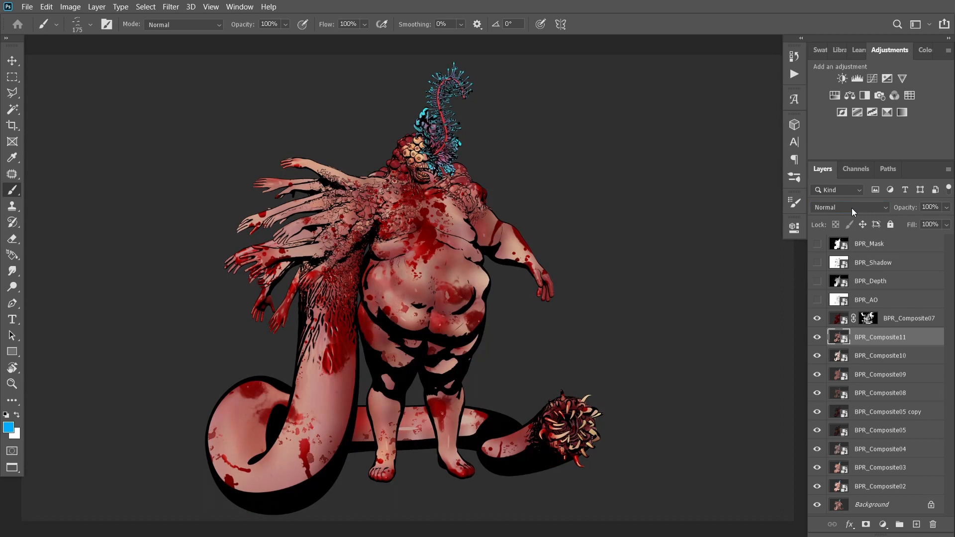
Set BPR_Composite11's blend mode to Normal, show it, and scrub its fill value
{"action": "left_click", "coordinate": [850, 207]}
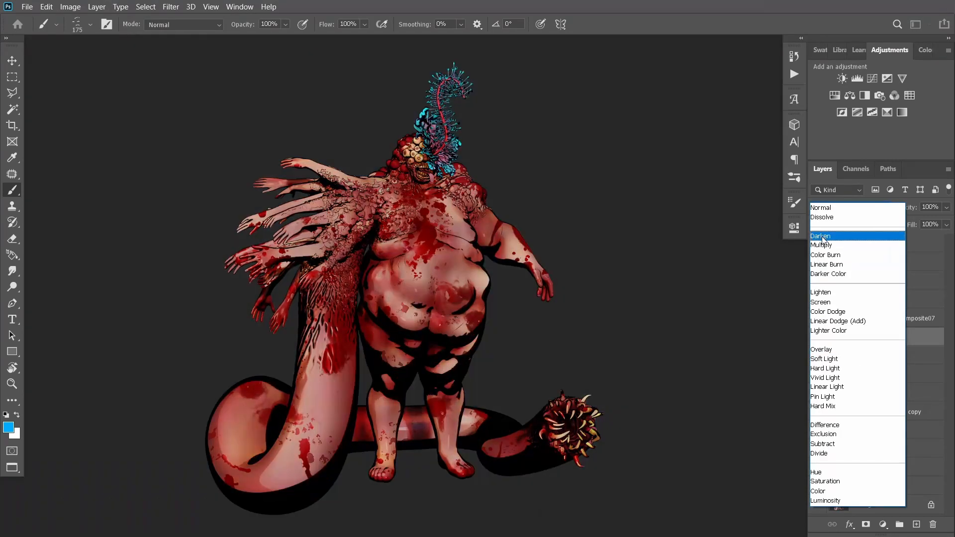
{"action": "left_click", "coordinate": [831, 209]}
{"action": "left_click", "coordinate": [818, 339]}
{"action": "left_click", "coordinate": [818, 339]}
{"action": "left_click", "coordinate": [818, 340]}
{"action": "left_click", "coordinate": [818, 340]}
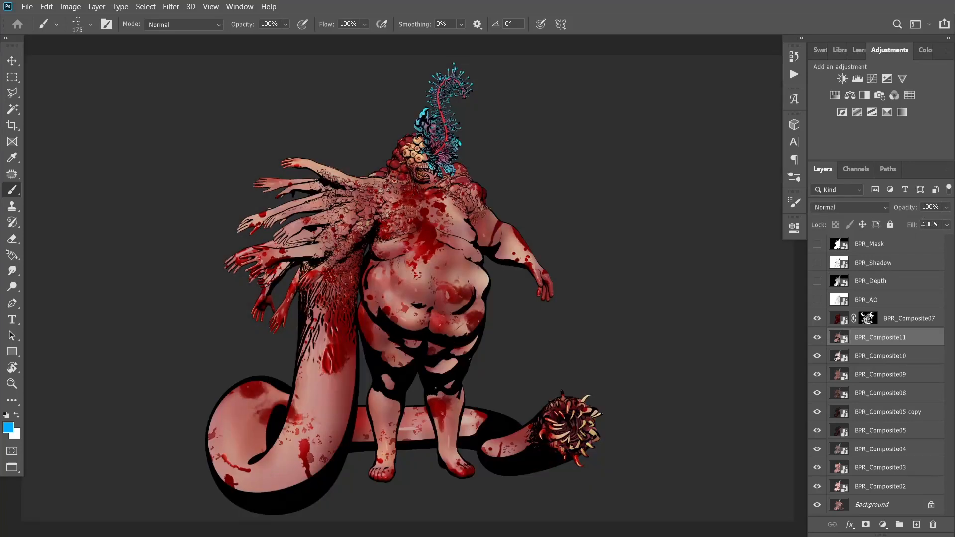
{"action": "left_click_drag", "start_coordinate": [912, 225], "coordinate": [935, 251]}
Toggle BPR_Composite07 and BPR_Composite11 visibility, then scrub BPR_Composite10's opacity on its Darken blend
{"action": "left_click", "coordinate": [818, 322]}
{"action": "left_click", "coordinate": [818, 324]}
{"action": "left_click", "coordinate": [818, 338]}
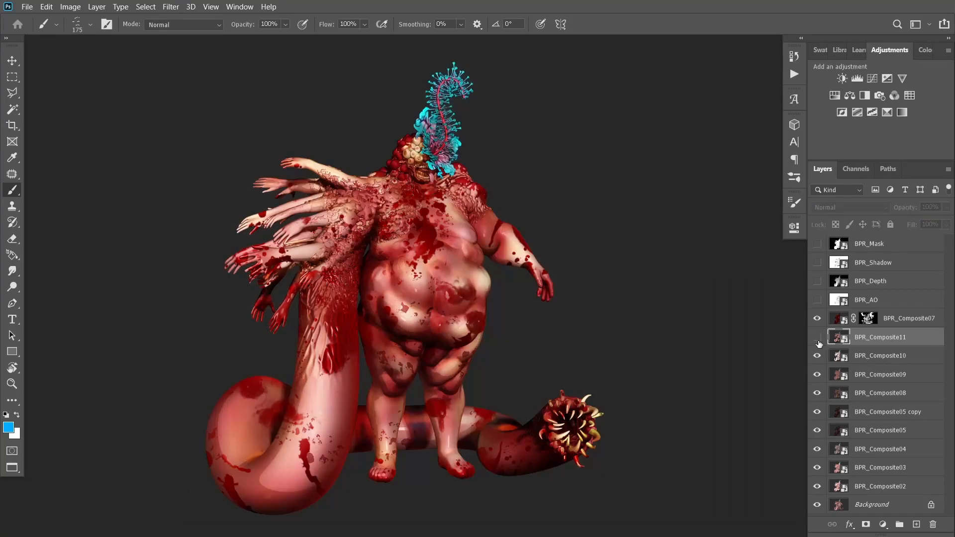
{"action": "left_click", "coordinate": [837, 361]}
{"action": "mouse_move", "coordinate": [904, 208]}
{"action": "left_mouse_down"}
{"action": "mouse_move", "coordinate": [936, 212]}
{"action": "mouse_move", "coordinate": [922, 220]}
{"action": "mouse_move", "coordinate": [890, 208]}
{"action": "left_mouse_up"}
Toggle BPR_Composite11 to compare and lower its fill to 60% to soften the outline shadows
{"action": "left_click", "coordinate": [817, 338]}
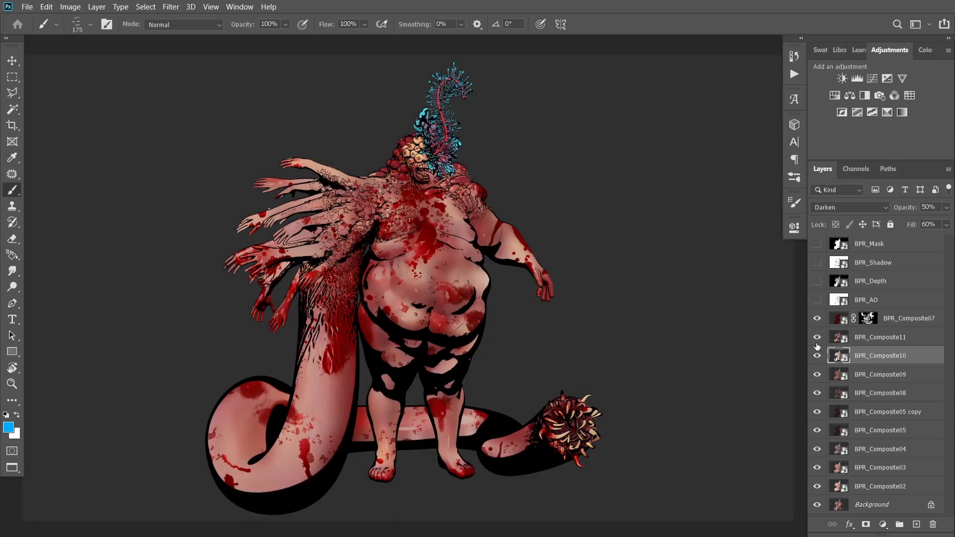
{"action": "left_click", "coordinate": [817, 340]}
{"action": "left_click", "coordinate": [817, 338]}
{"action": "left_click", "coordinate": [819, 343]}
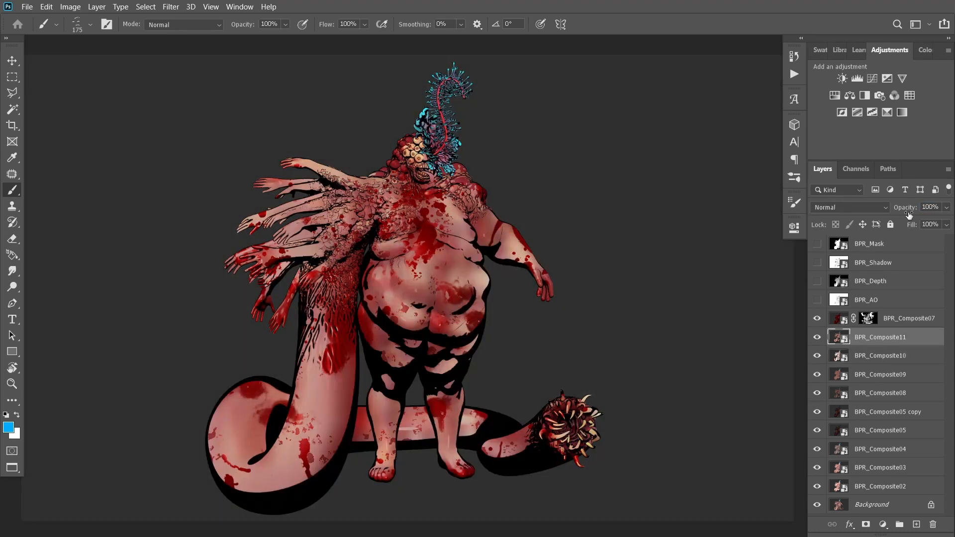
{"action": "left_click_drag", "start_coordinate": [911, 225], "coordinate": [890, 240]}
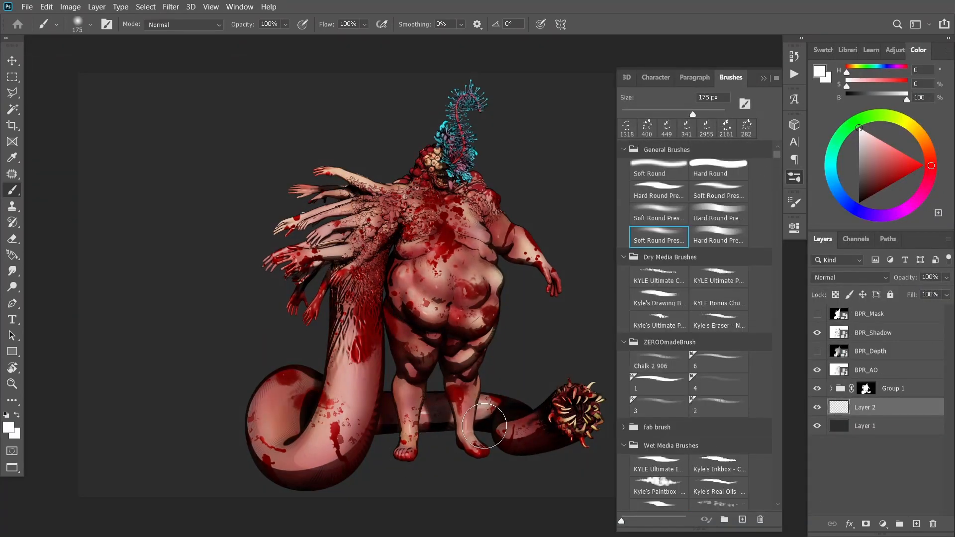
Paint a soft black ground shadow under the creature on Layer 2 with a 149 px soft round brush
{"action": "left_click", "coordinate": [488, 429], "text": "alt"}
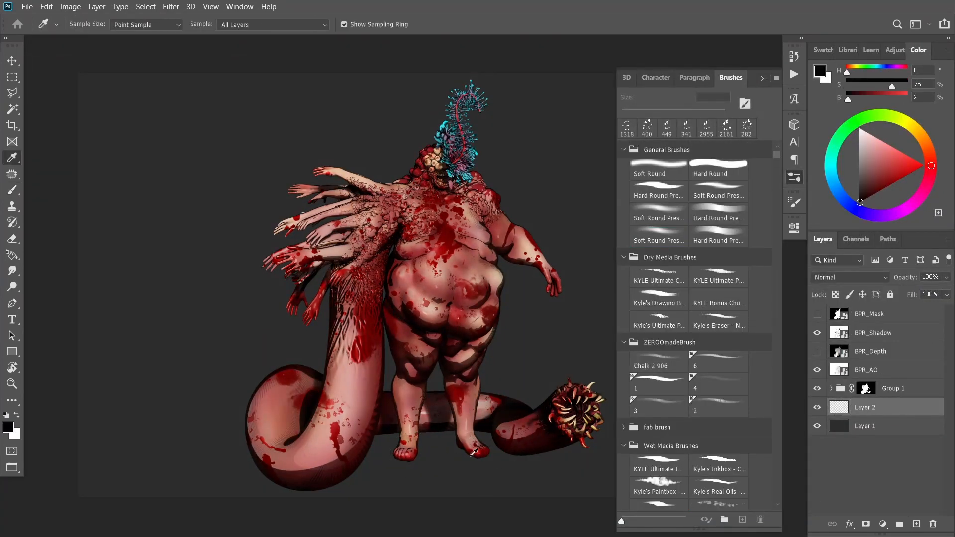
{"action": "mouse_move", "coordinate": [412, 453]}
{"action": "left_mouse_down"}
{"action": "mouse_move", "coordinate": [495, 446]}
{"action": "mouse_move", "coordinate": [490, 459]}
{"action": "left_mouse_up"}
{"action": "key", "text": "ctrl+z"}
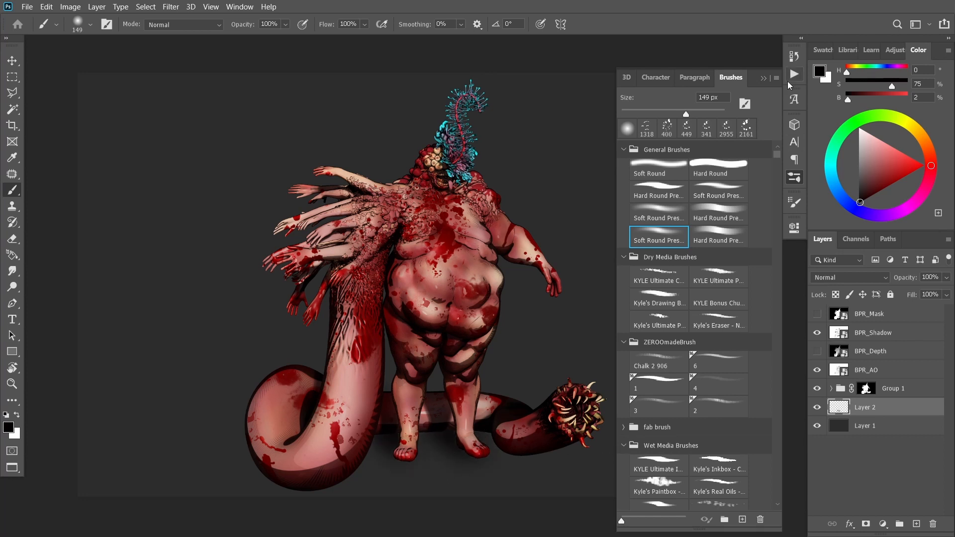
{"action": "left_click", "coordinate": [763, 78]}
{"action": "mouse_move", "coordinate": [508, 450]}
{"action": "left_mouse_down"}
{"action": "mouse_move", "coordinate": [367, 438]}
{"action": "mouse_move", "coordinate": [312, 487]}
{"action": "mouse_move", "coordinate": [356, 500]}
{"action": "left_mouse_up"}
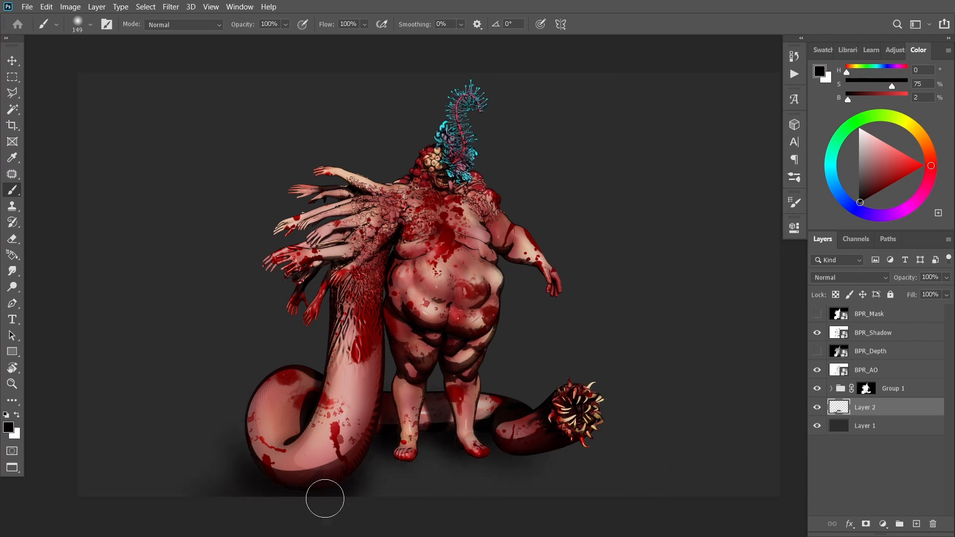
{"action": "left_click", "coordinate": [817, 409]}
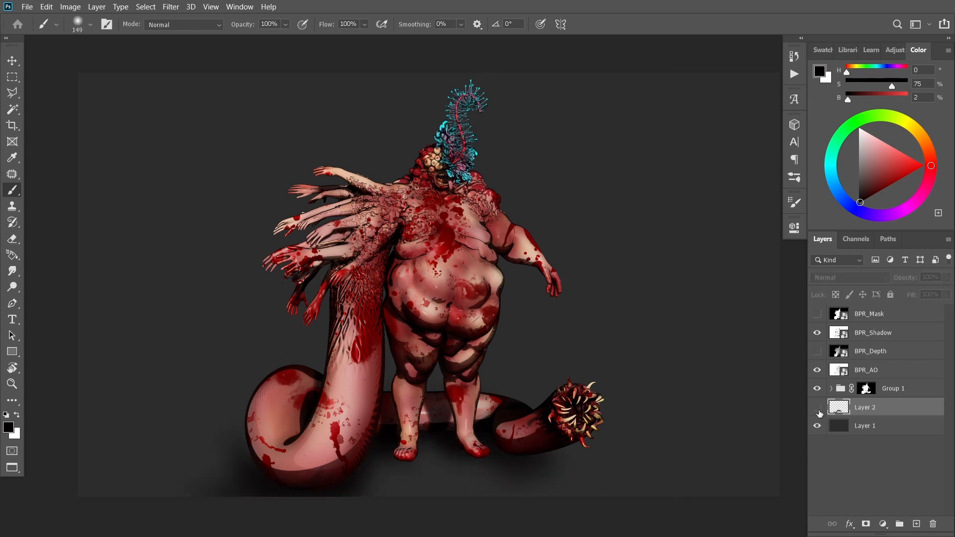
Pick a 400 px AudreyBlood splatter brush in dark red and splatter blood across the background on Layer 3
{"action": "left_click", "coordinate": [794, 178]}
{"action": "scroll", "coordinate": [696, 323], "scroll_direction": "down", "scroll_amount": 10}
{"action": "left_click", "coordinate": [719, 499]}
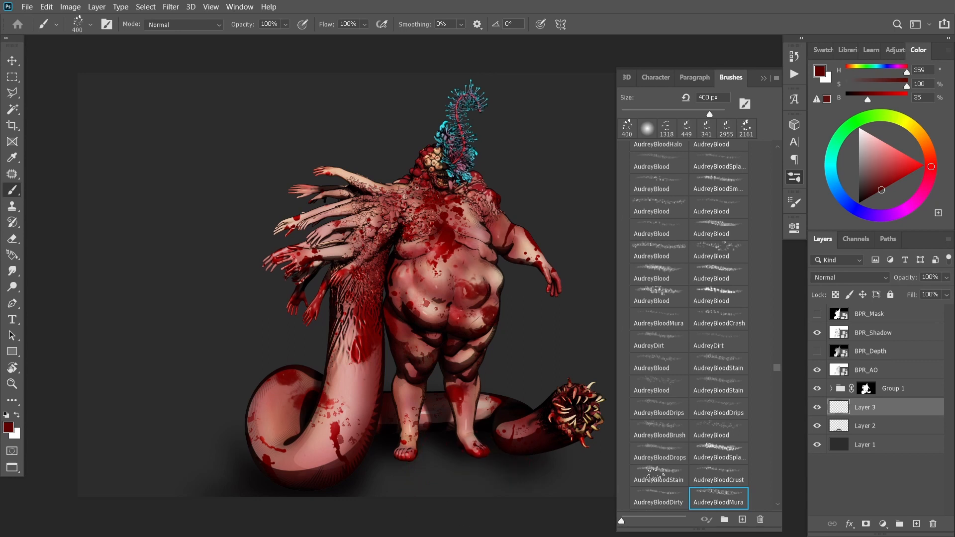
{"action": "left_click", "coordinate": [718, 457]}
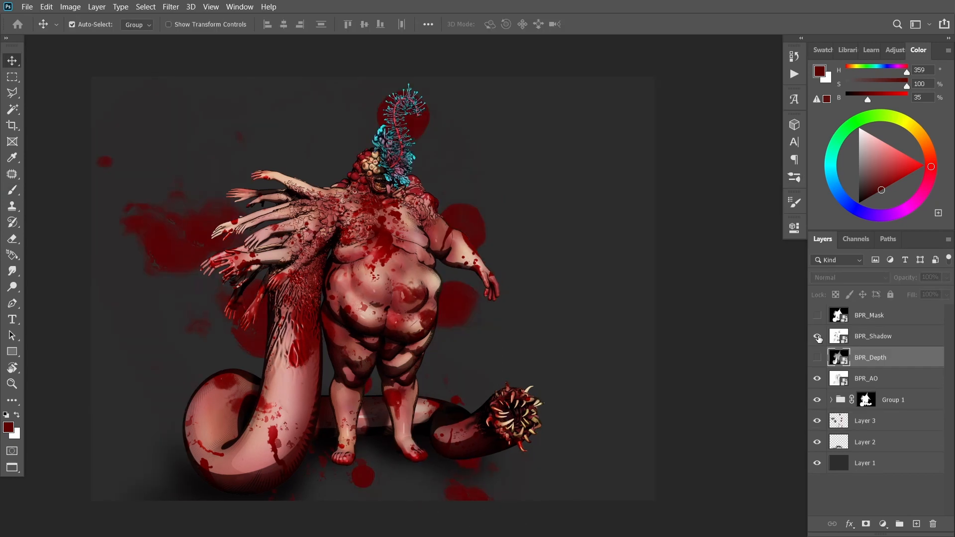
{"action": "left_click", "coordinate": [875, 336]}
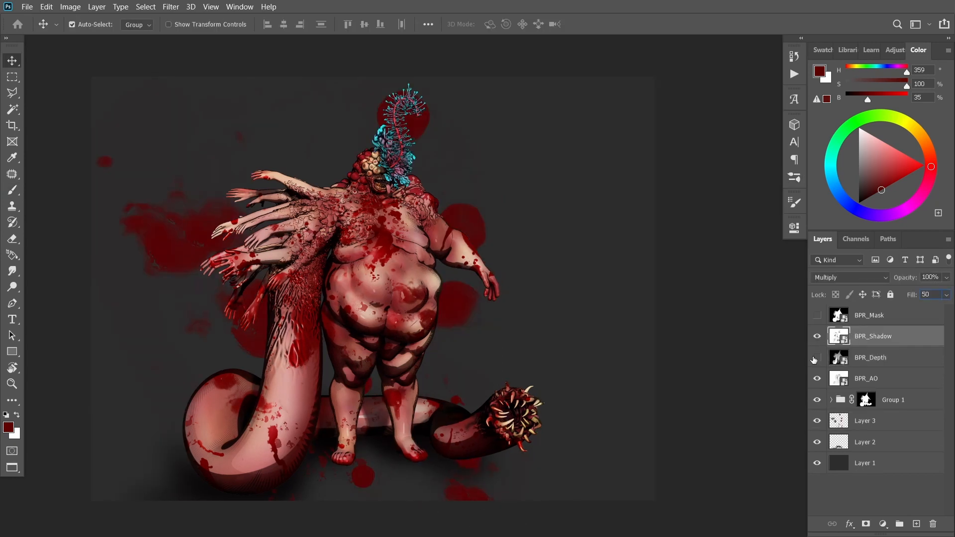
Try filling Layer 1 with a grey background colour
{"action": "left_click", "coordinate": [885, 467]}
{"action": "left_click", "coordinate": [859, 169]}
{"action": "key", "text": "alt+BackSpace"}
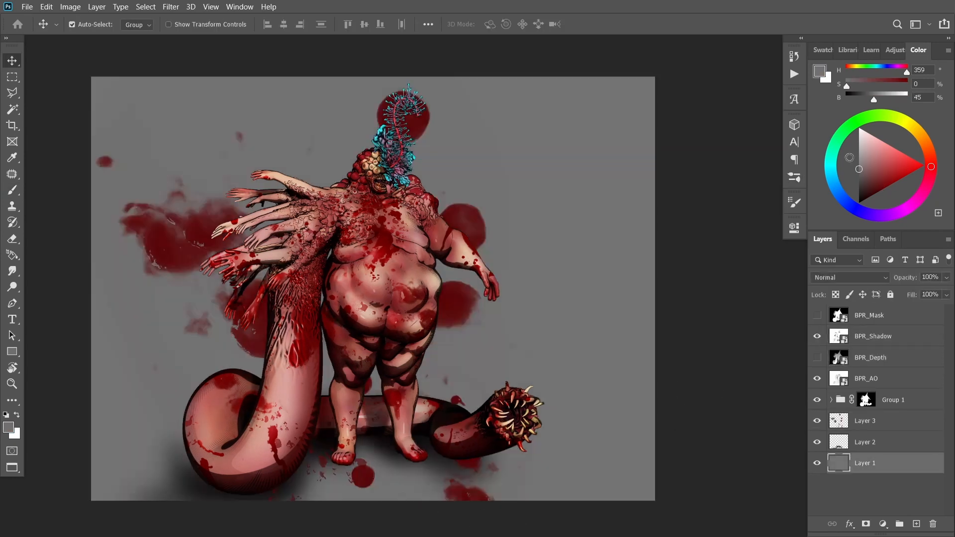
{"action": "left_click_drag", "start_coordinate": [844, 184], "coordinate": [846, 197]}
{"action": "key", "text": "alt+BackSpace"}
{"action": "key", "text": "ctrl+z"}
{"action": "key", "text": "ctrl+z"}
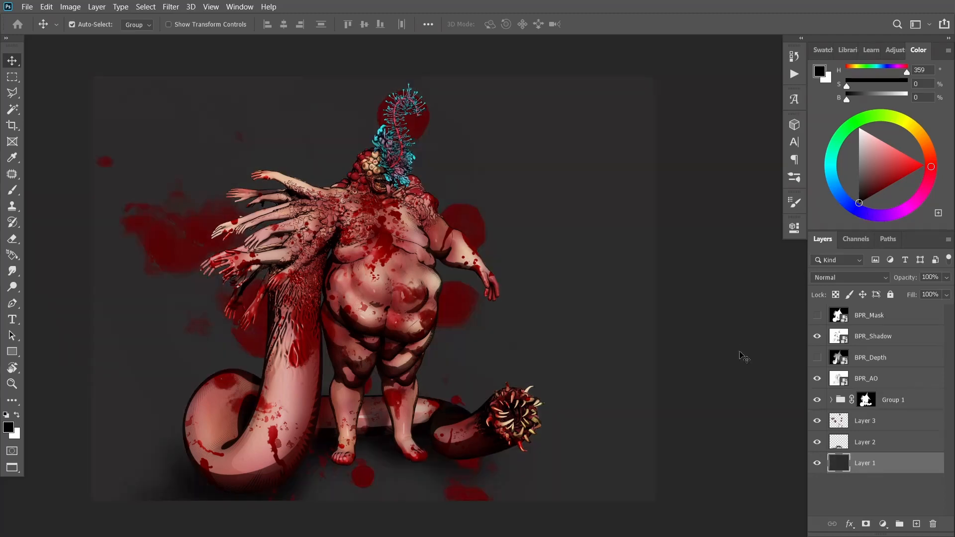
Add a Color Balance adjustment layer above Group 1, shifting the midtones toward cyan, green and yellow
{"action": "left_click", "coordinate": [739, 352]}
{"action": "left_click", "coordinate": [904, 400]}
{"action": "left_click", "coordinate": [883, 524]}
{"action": "left_click", "coordinate": [888, 414]}
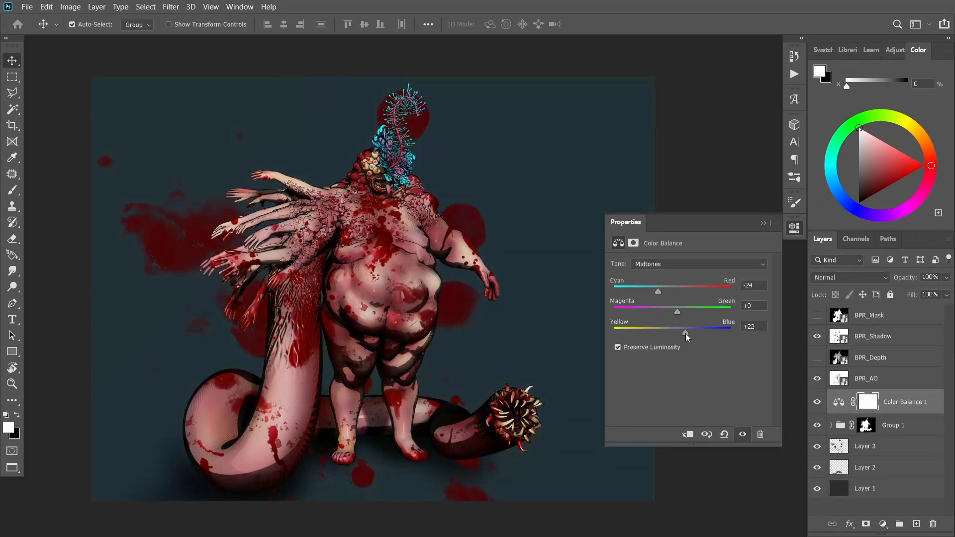
{"action": "left_click_drag", "start_coordinate": [685, 333], "coordinate": [667, 339]}
{"action": "left_click", "coordinate": [762, 223]}
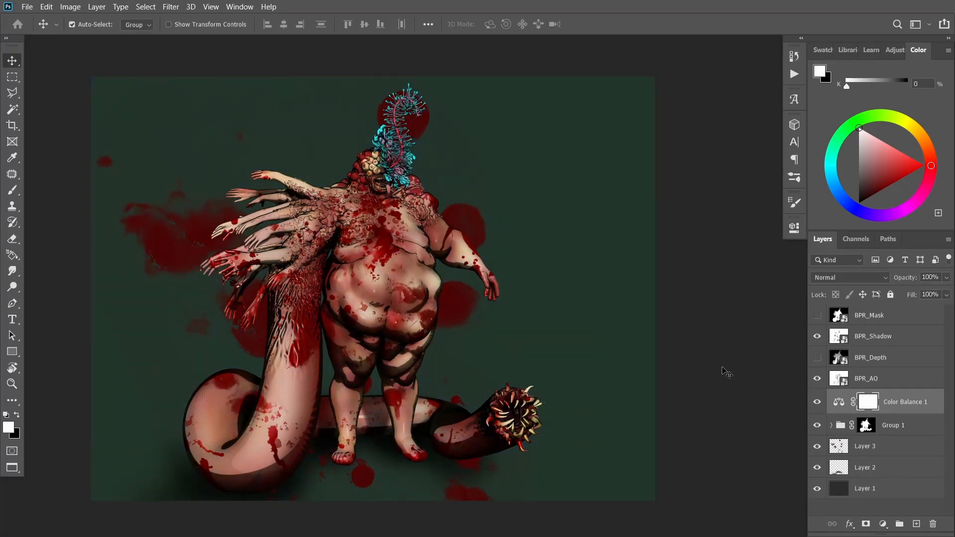
Add a Curves adjustment layer and raise the midpoint of the RGB curve to brighten the image
{"action": "left_click", "coordinate": [883, 523]}
{"action": "left_click", "coordinate": [875, 350]}
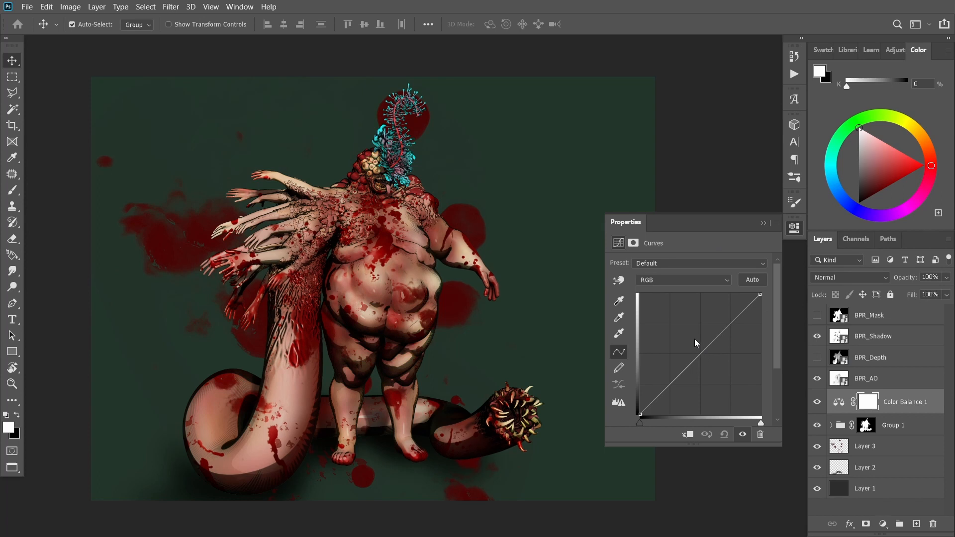
{"action": "left_click", "coordinate": [702, 352]}
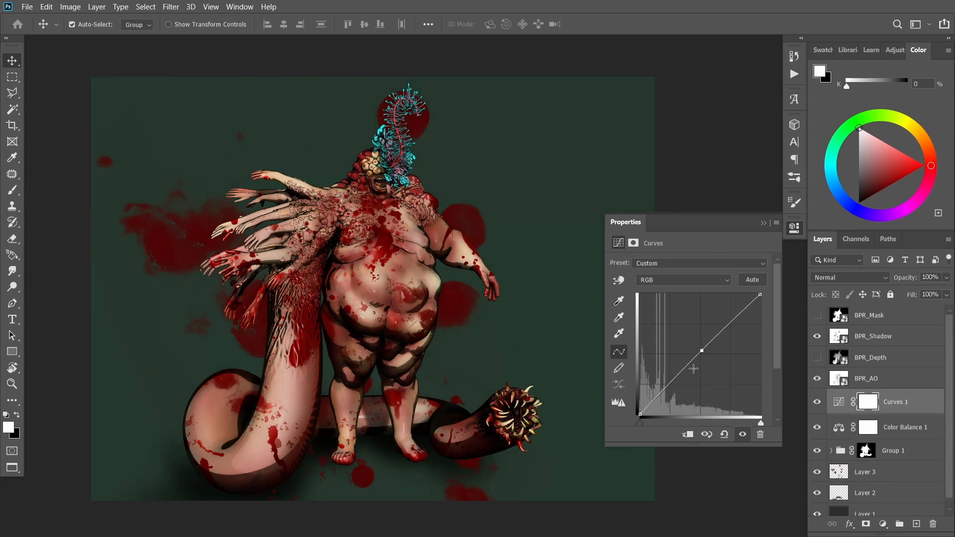
{"action": "left_click_drag", "start_coordinate": [697, 345], "coordinate": [697, 343]}
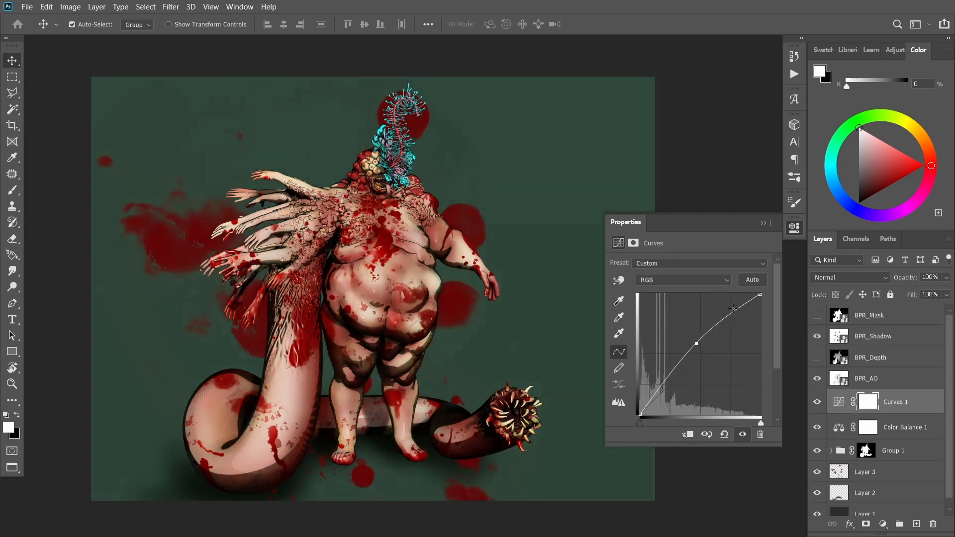